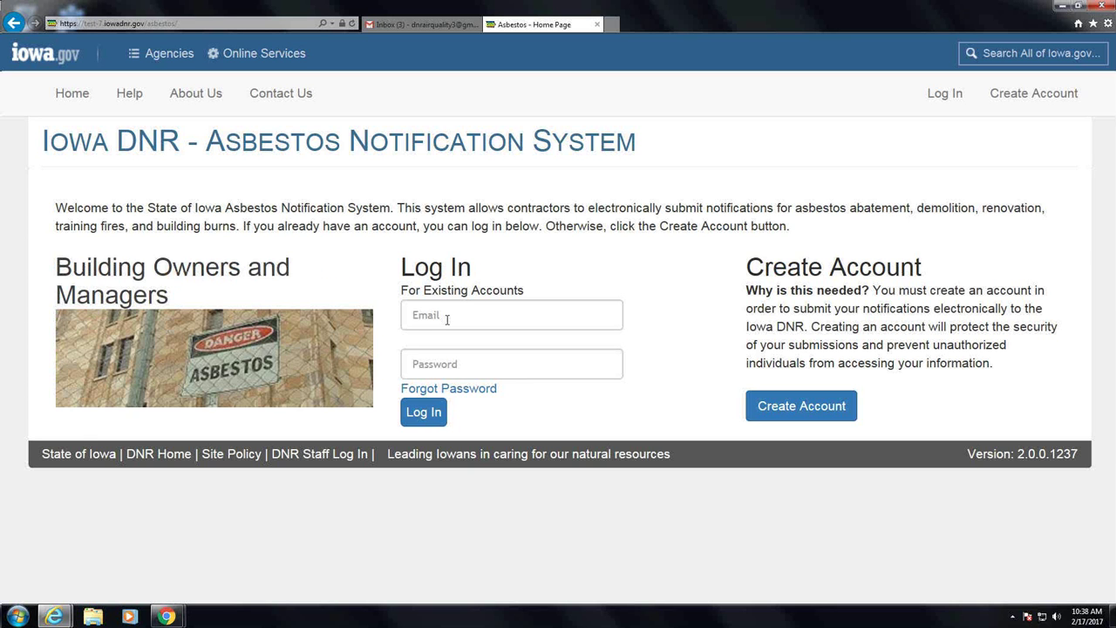
Log in to the asbestos notification system with the account e-mail and password
{"action": "left_click", "coordinate": [447, 319]}
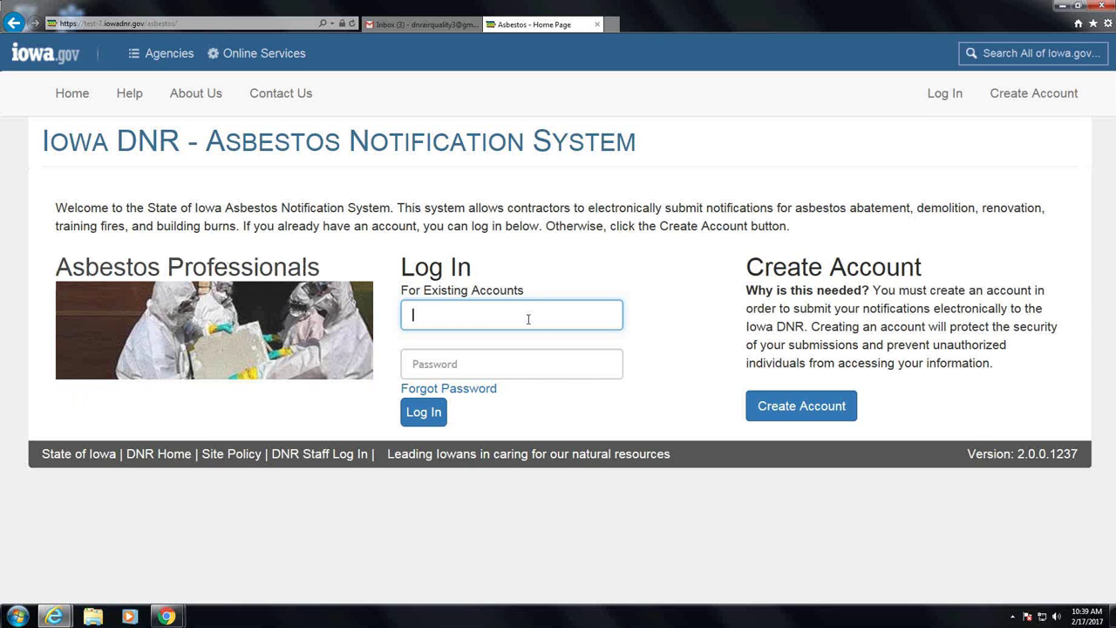
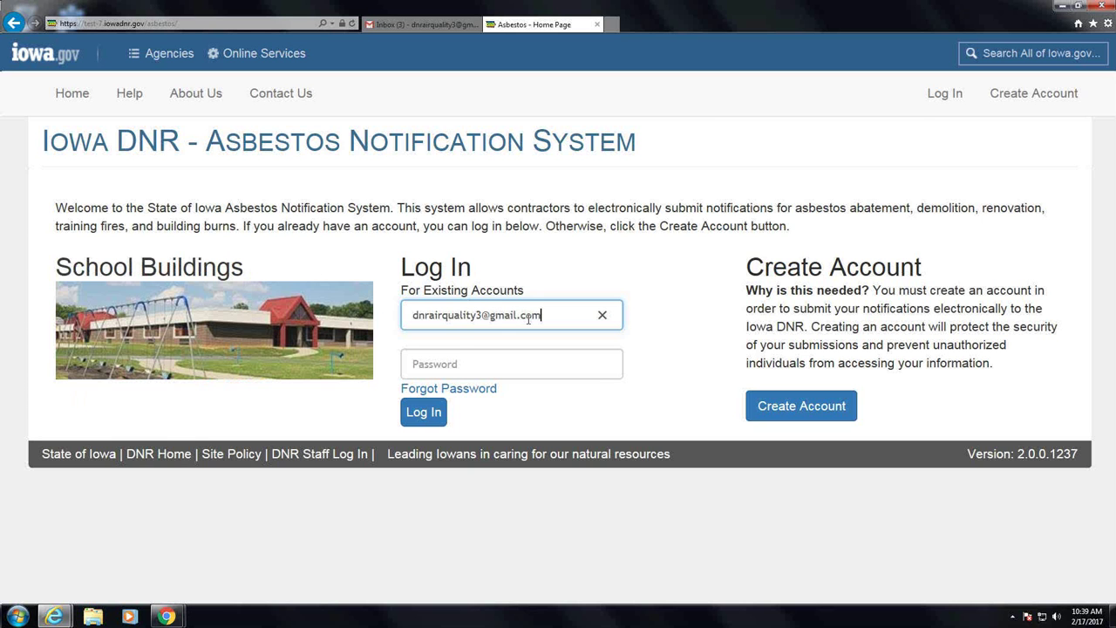
{"action": "left_click", "coordinate": [453, 365]}
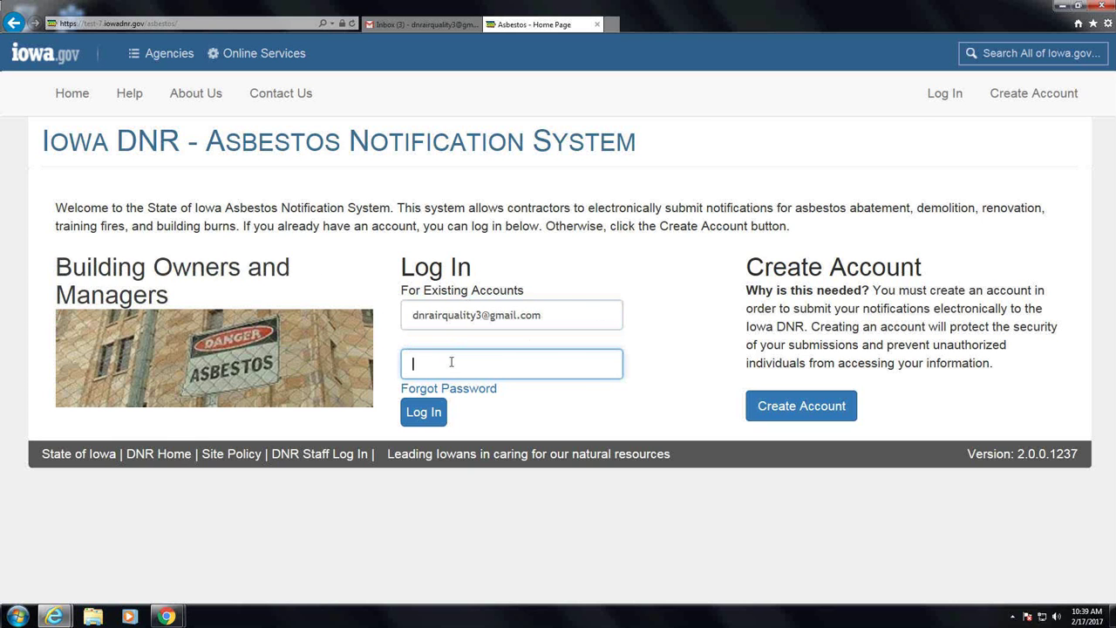
{"action": "type", "text": "••••"}
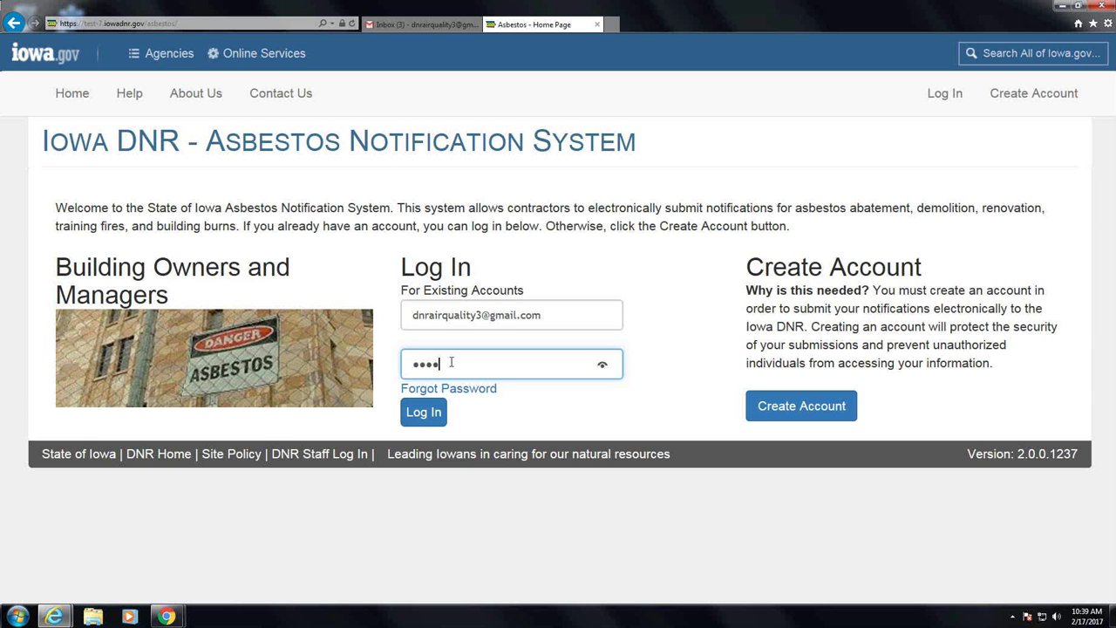
{"action": "type", "text": "••••"}
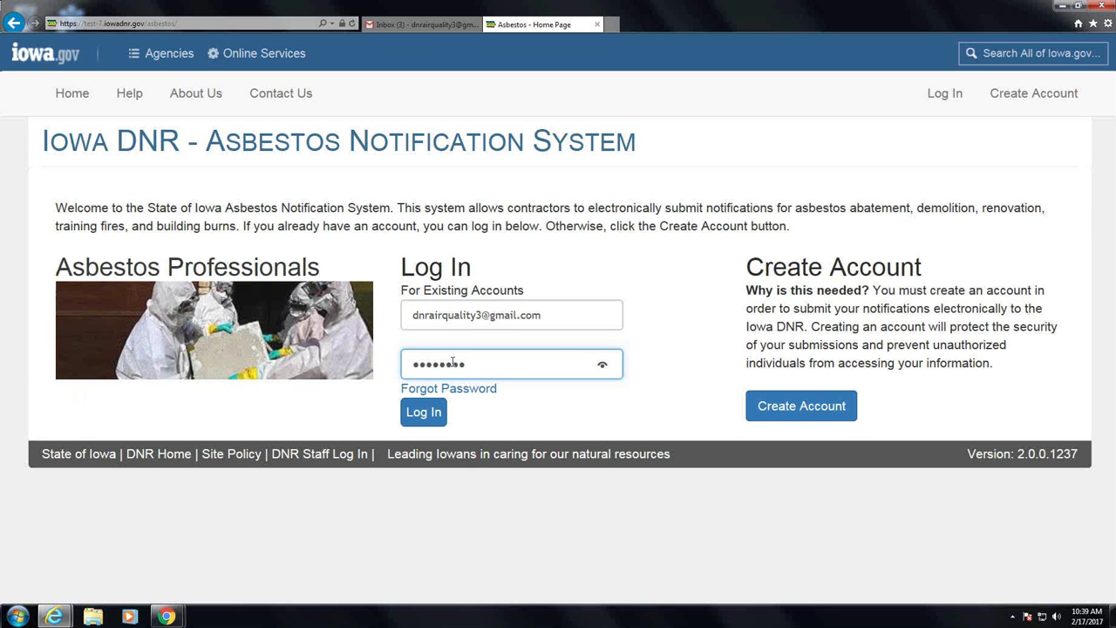
{"action": "left_click", "coordinate": [416, 414]}
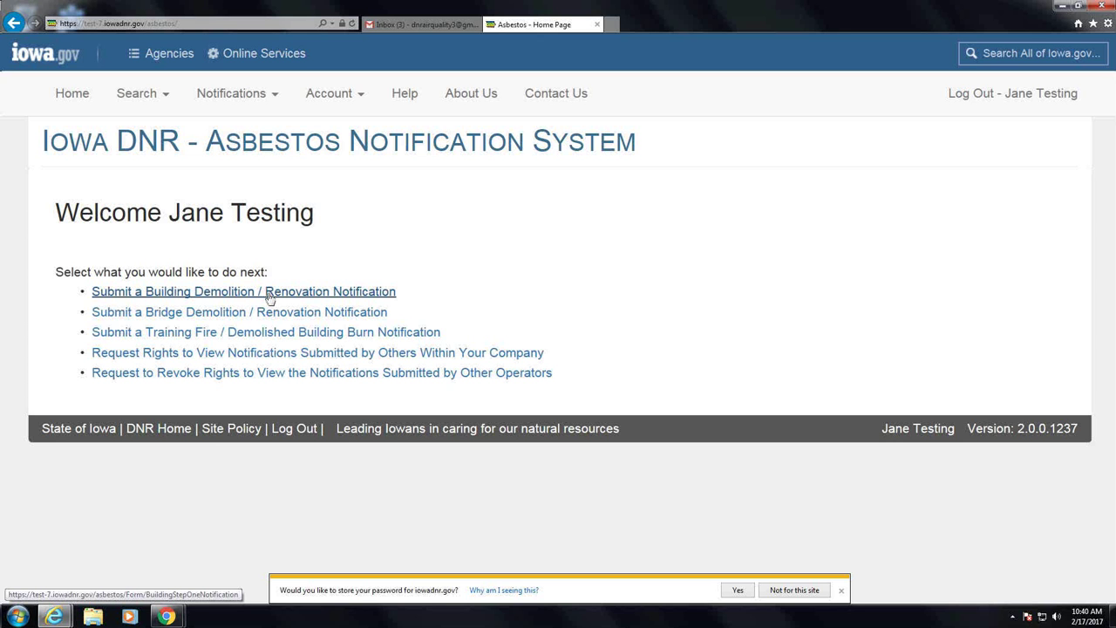
Start a new Building Demolition / Renovation Notification from the welcome page
{"action": "left_click", "coordinate": [269, 298]}
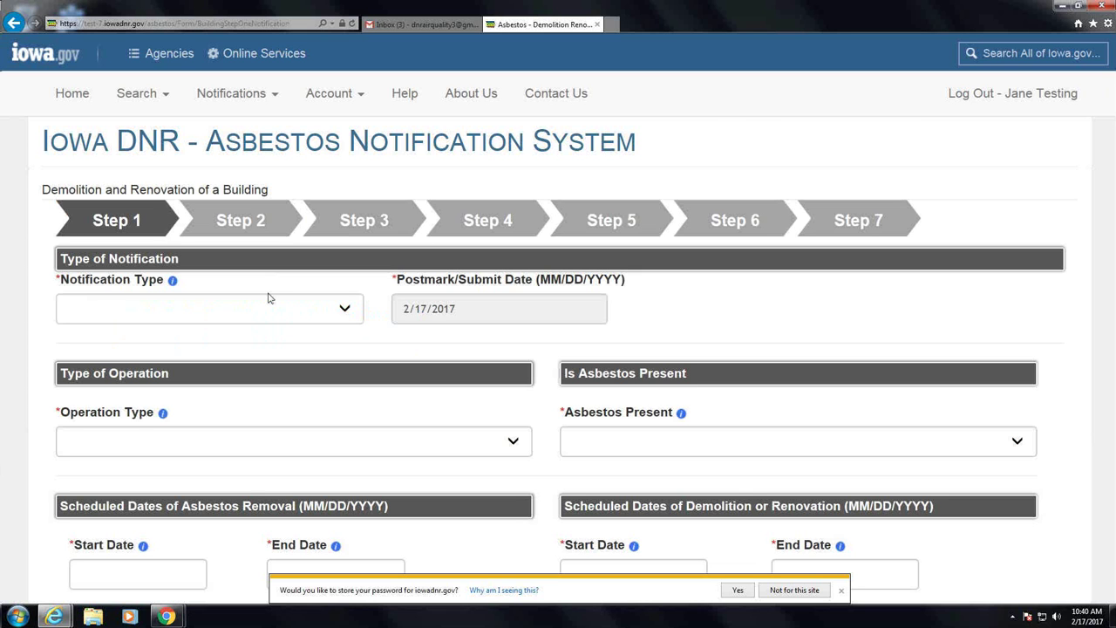
Set Notification Type Original, Operation Type Abatement, Asbestos Present Yes, and dismiss the save-password bar
{"action": "left_click", "coordinate": [343, 316]}
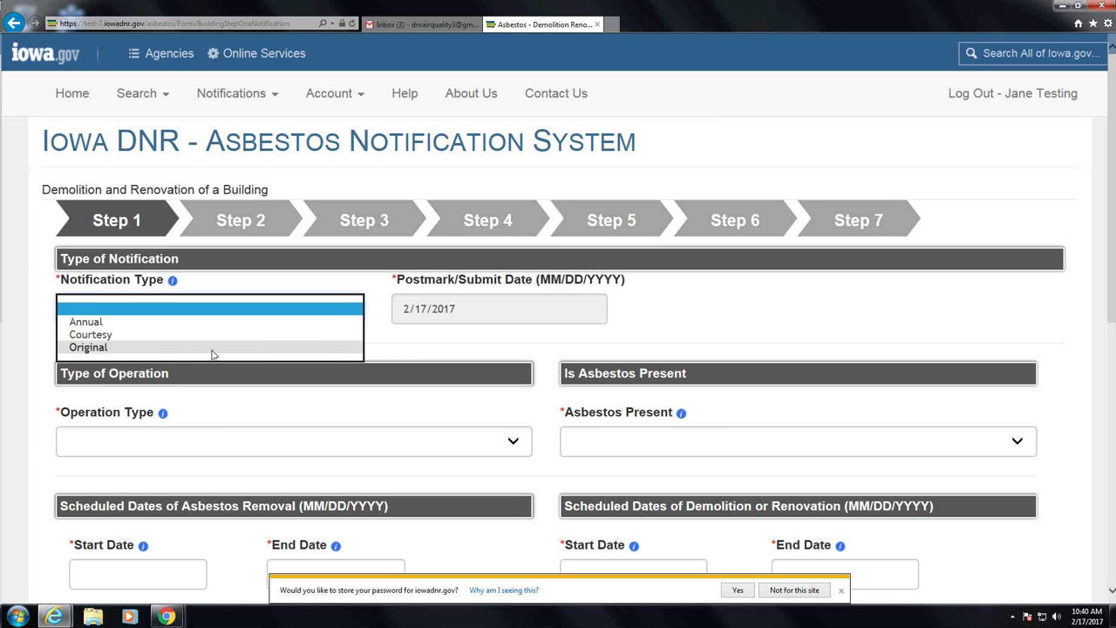
{"action": "left_click", "coordinate": [212, 349]}
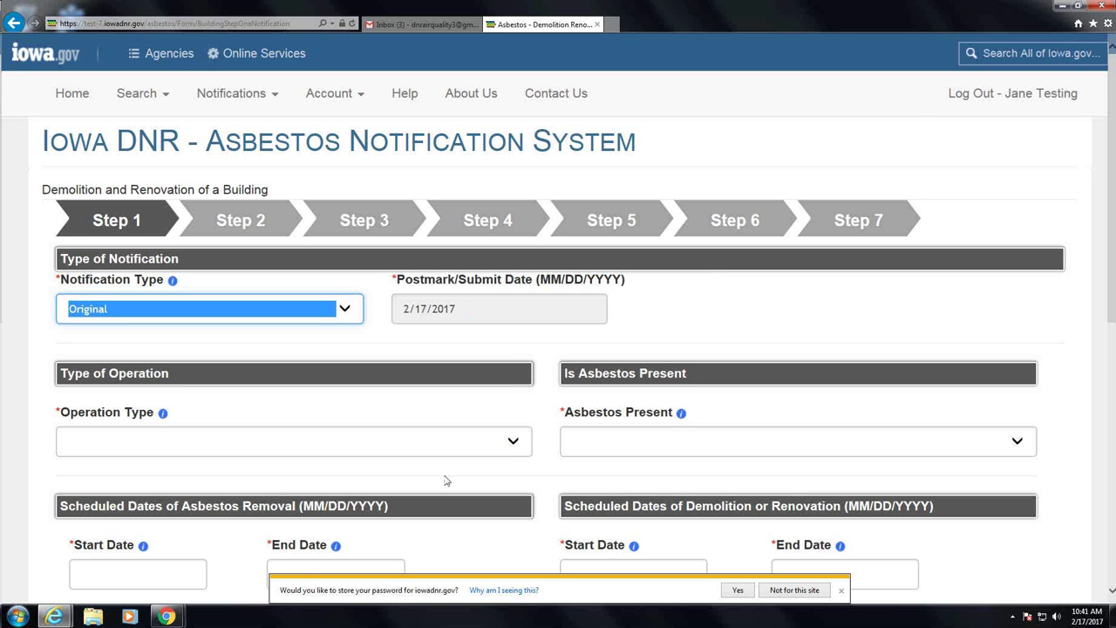
{"action": "left_click", "coordinate": [514, 441]}
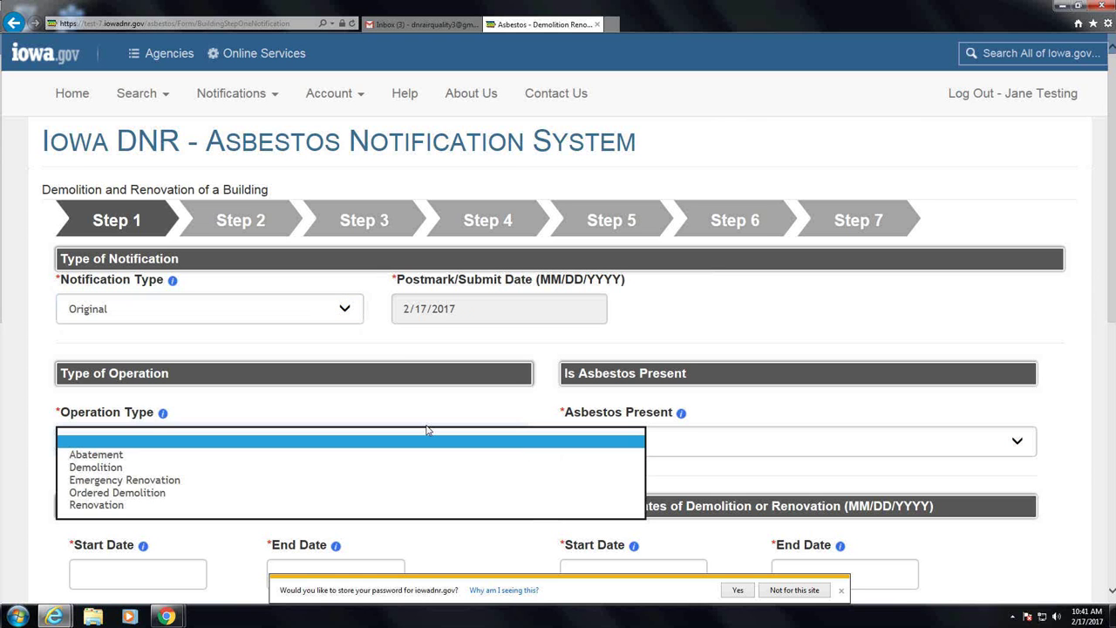
{"action": "left_click", "coordinate": [427, 454]}
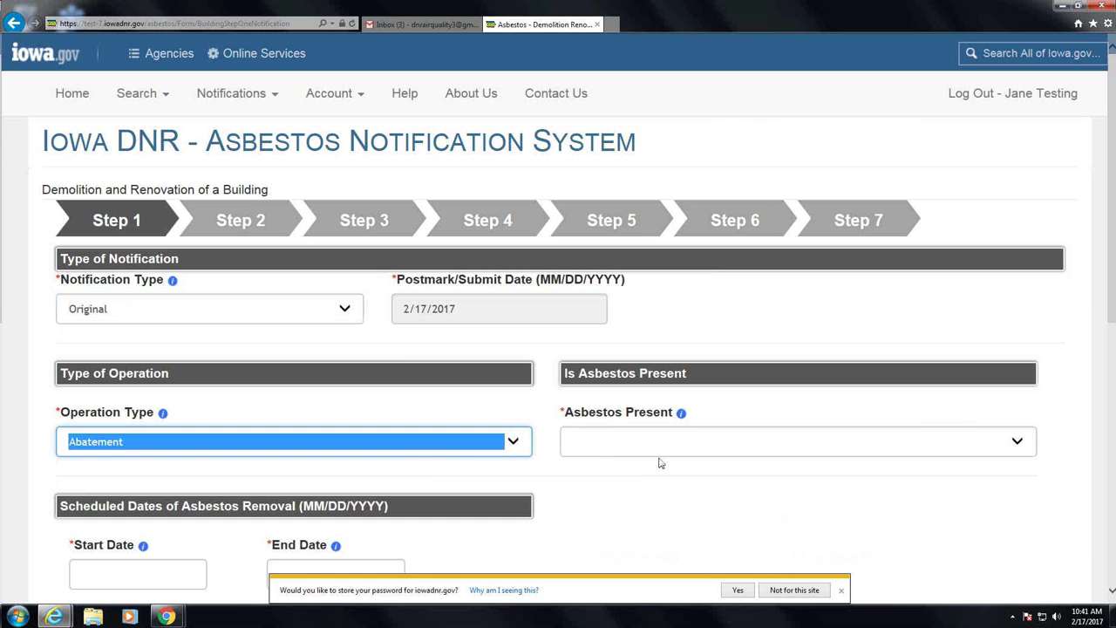
{"action": "left_click", "coordinate": [660, 445]}
{"action": "left_click", "coordinate": [657, 455]}
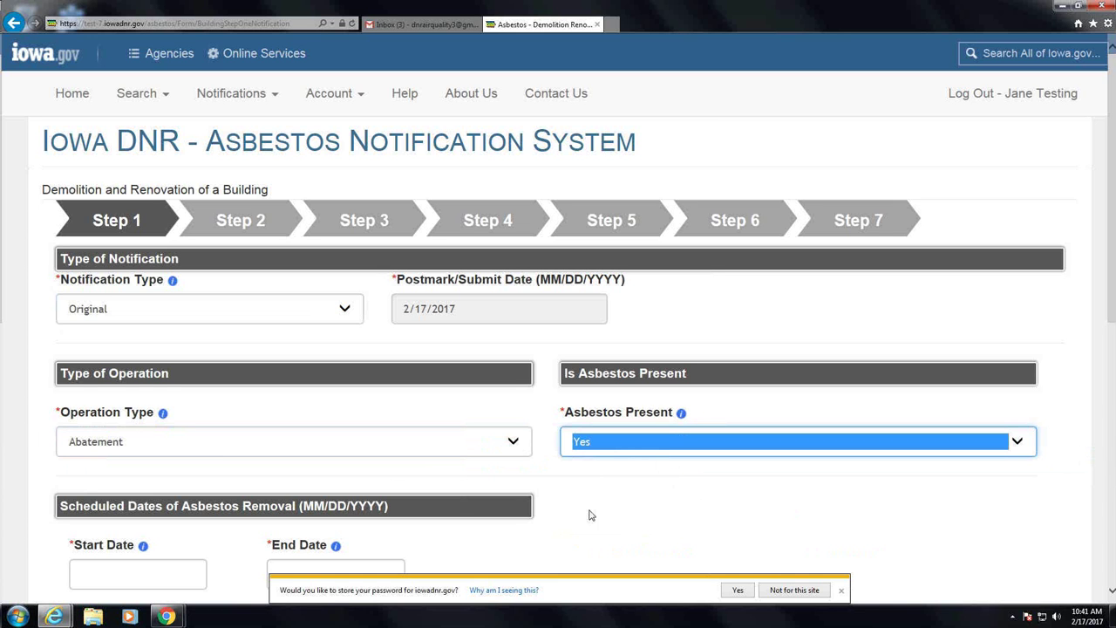
{"action": "left_click", "coordinate": [840, 590]}
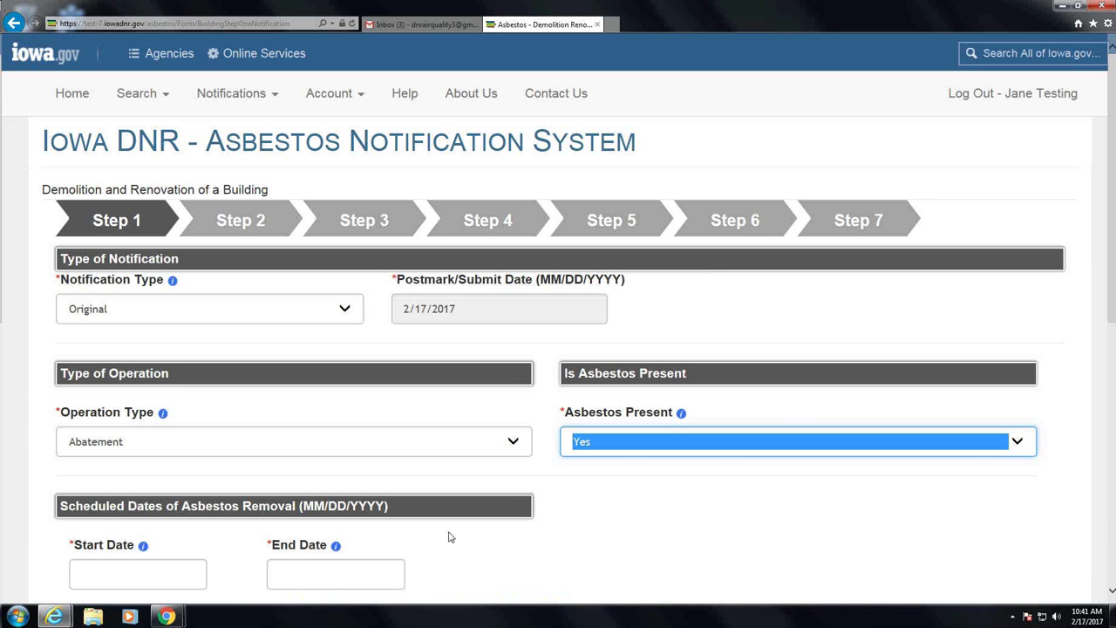
{"action": "left_click", "coordinate": [168, 569]}
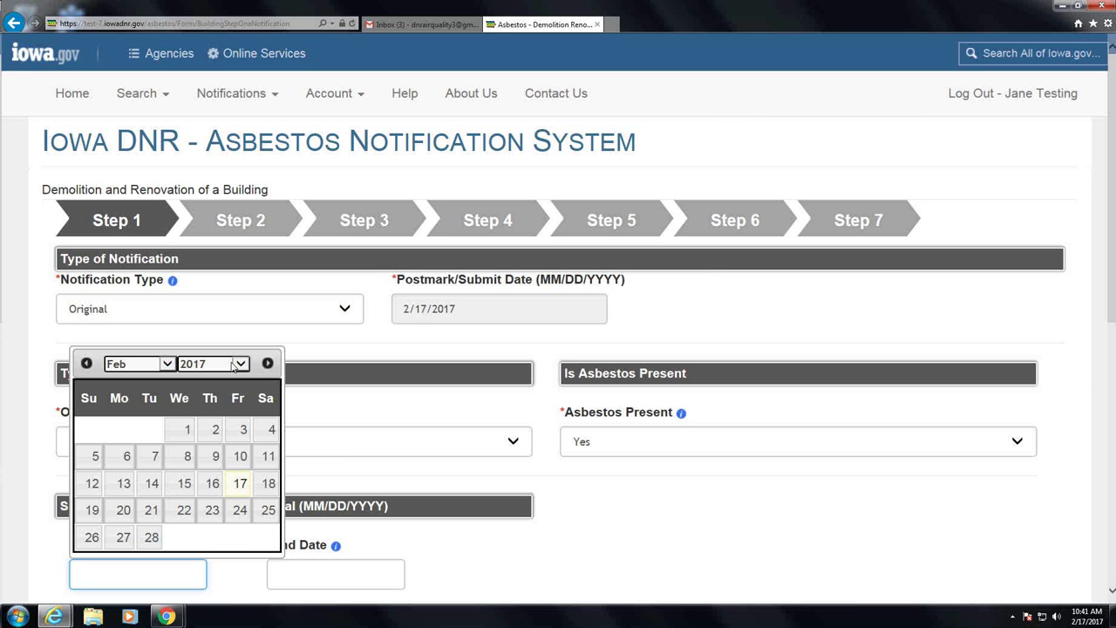
Pick removal start date 03/03/2017 and end date 03/24/2017 from the calendars
{"action": "left_click", "coordinate": [166, 364]}
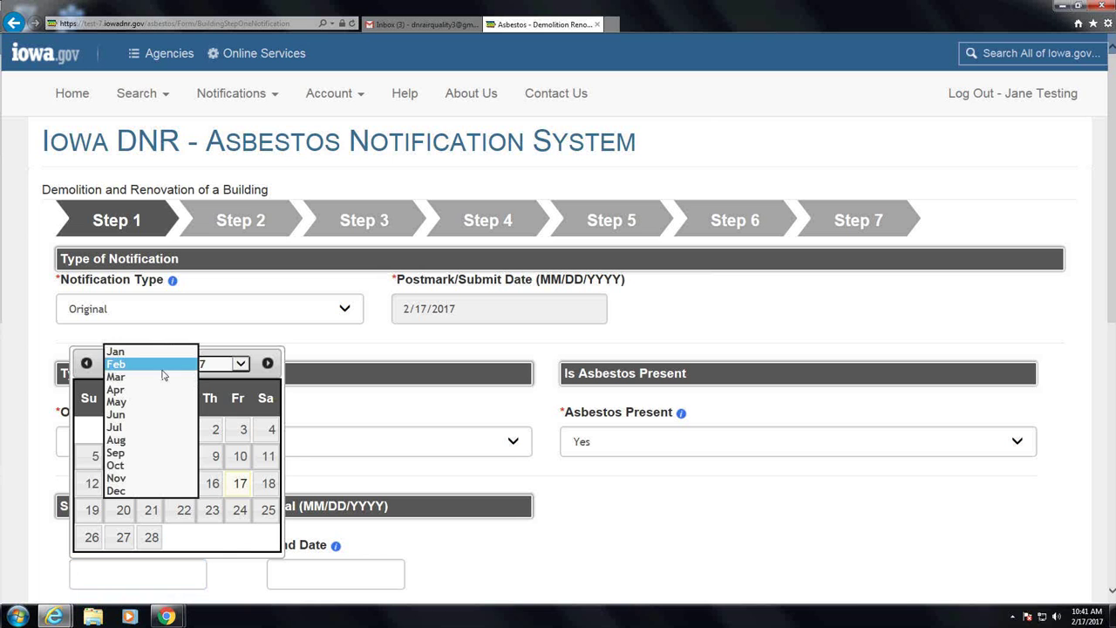
{"action": "left_click", "coordinate": [164, 377]}
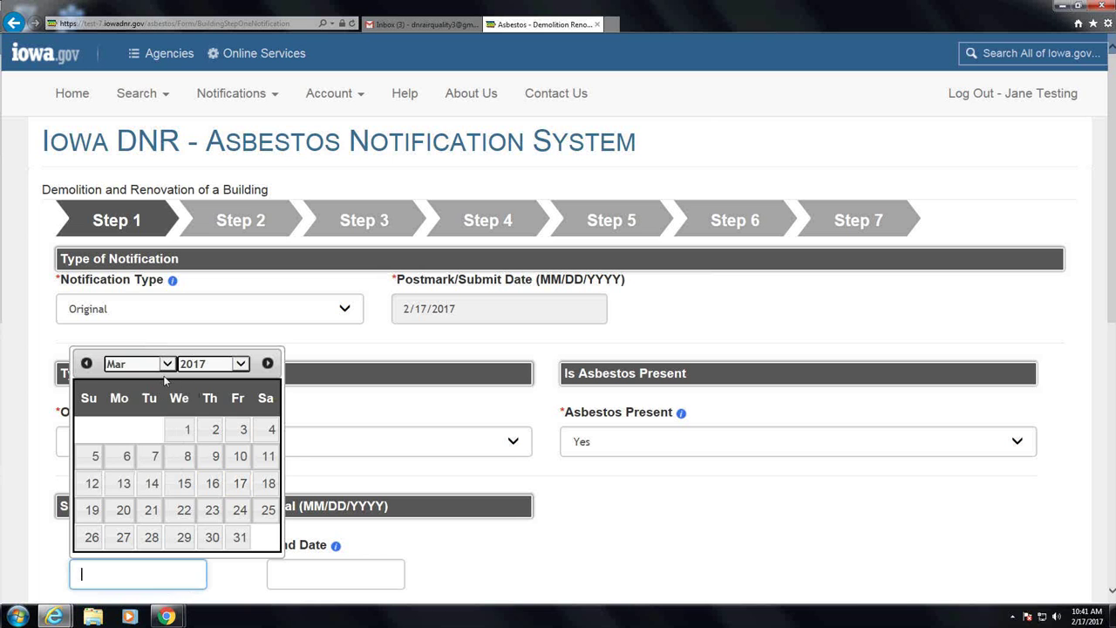
{"action": "left_click", "coordinate": [240, 430]}
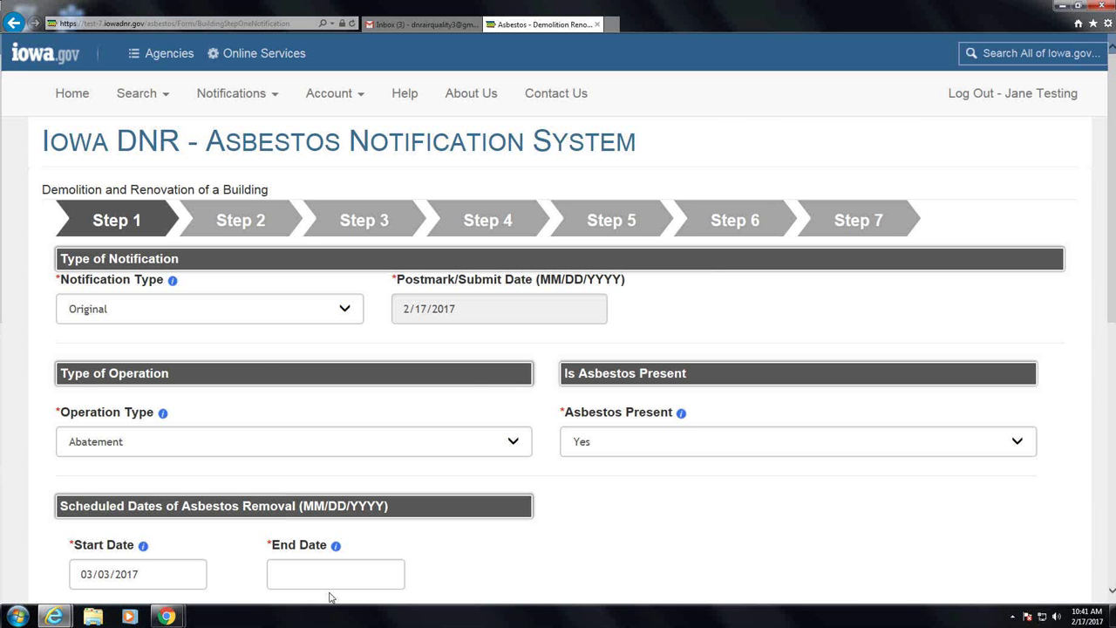
{"action": "left_click", "coordinate": [307, 569]}
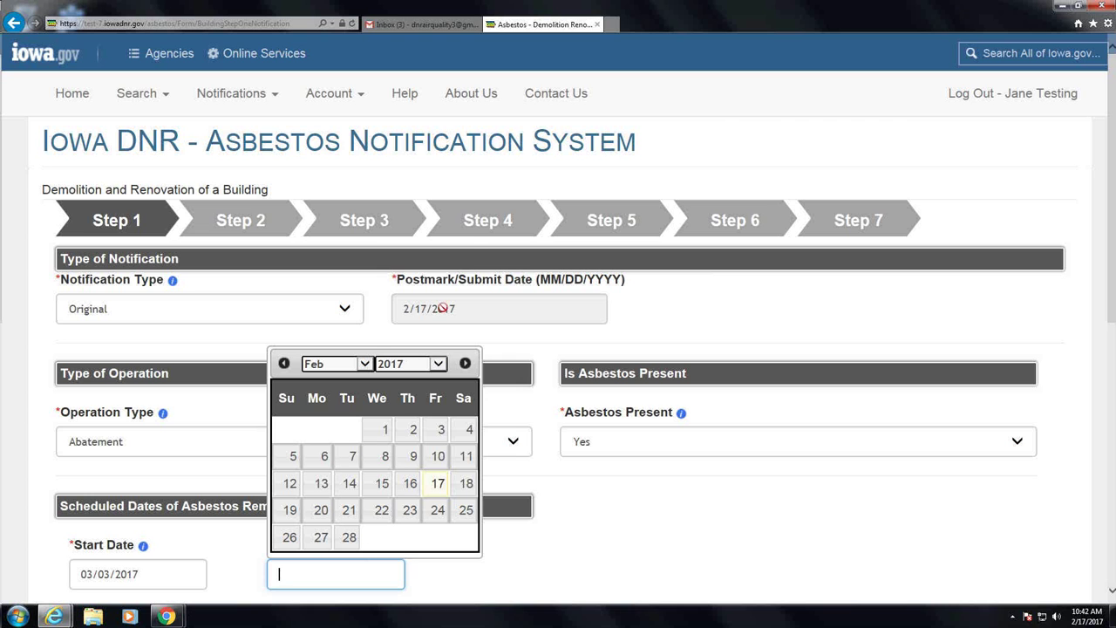
{"action": "left_click", "coordinate": [435, 364]}
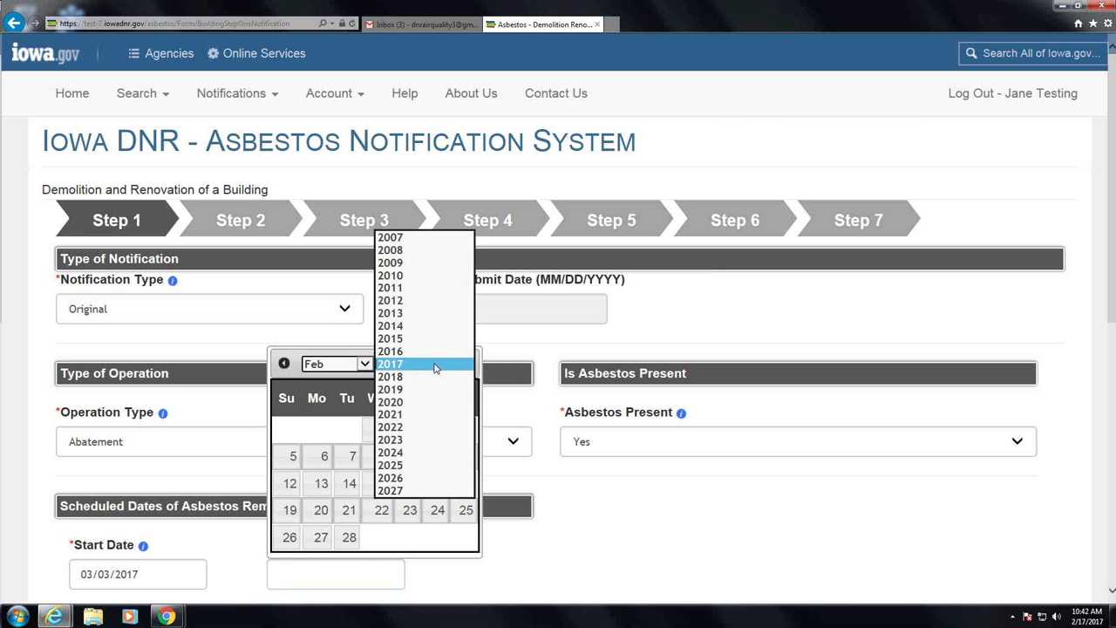
{"action": "left_click", "coordinate": [363, 364]}
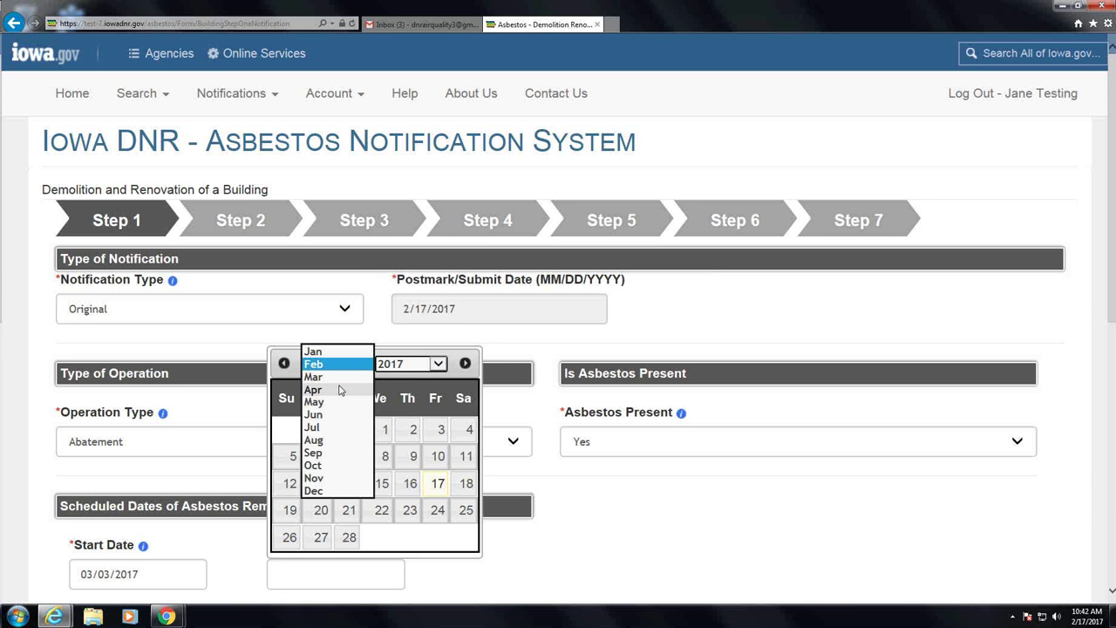
{"action": "left_click", "coordinate": [340, 389]}
{"action": "left_click", "coordinate": [355, 364]}
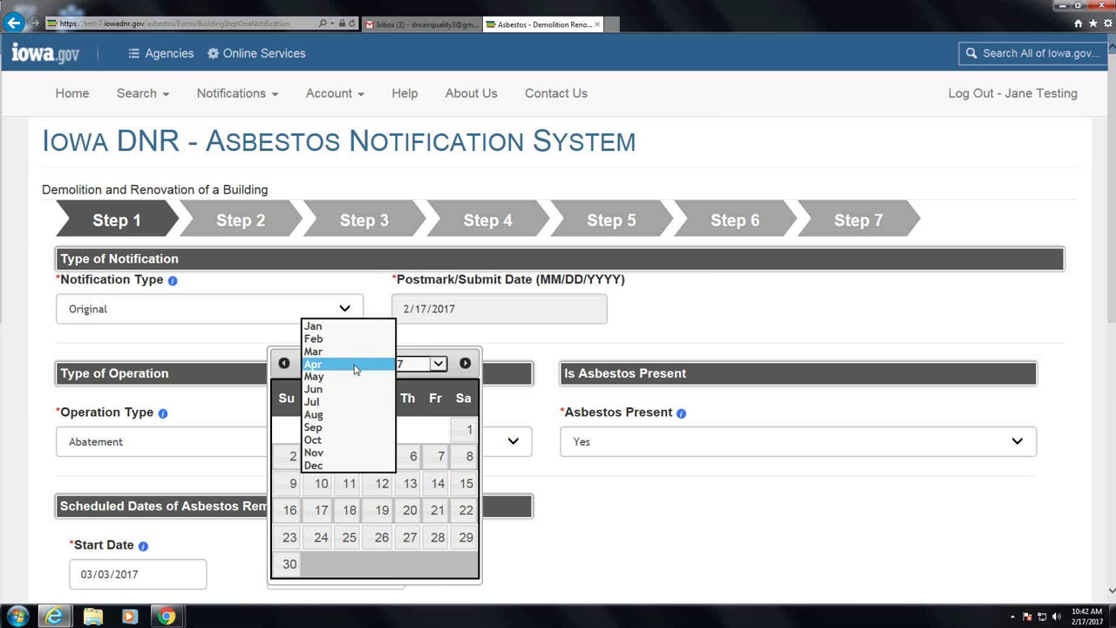
{"action": "left_click", "coordinate": [350, 351]}
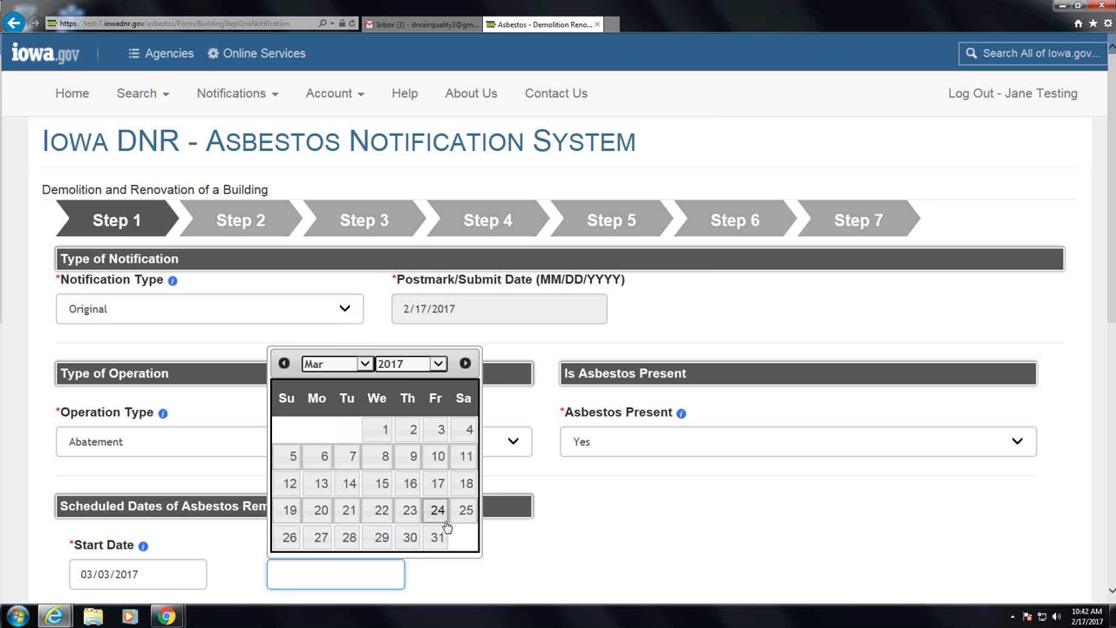
{"action": "left_click", "coordinate": [438, 511]}
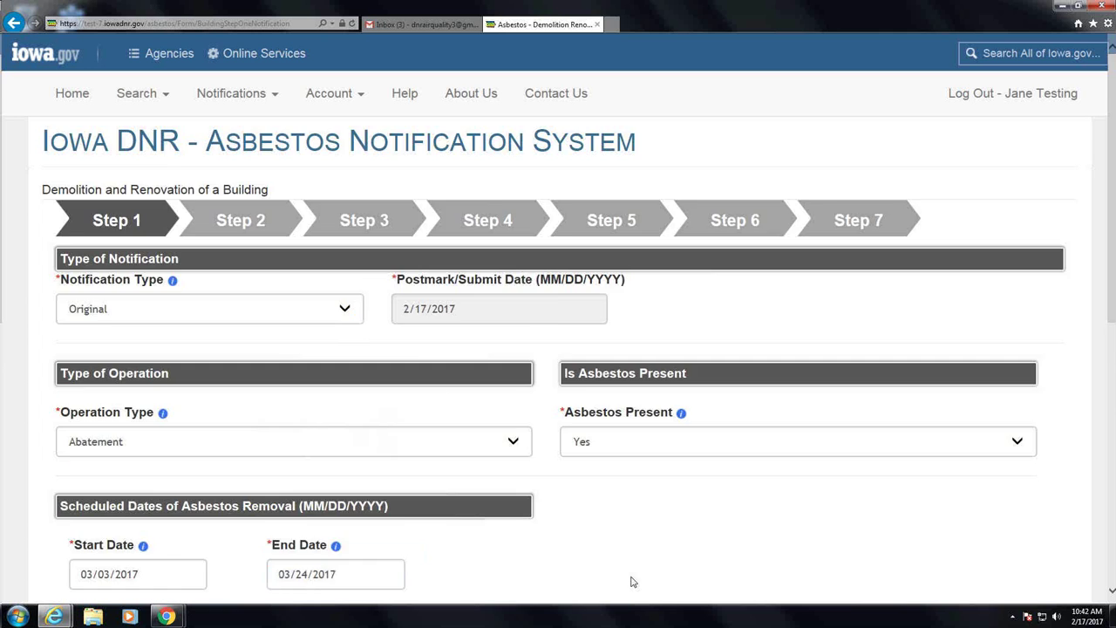
{"action": "scroll", "coordinate": [633, 581], "scroll_direction": "down", "scroll_amount": 2}
{"action": "scroll", "coordinate": [638, 482], "scroll_direction": "down", "scroll_amount": 1}
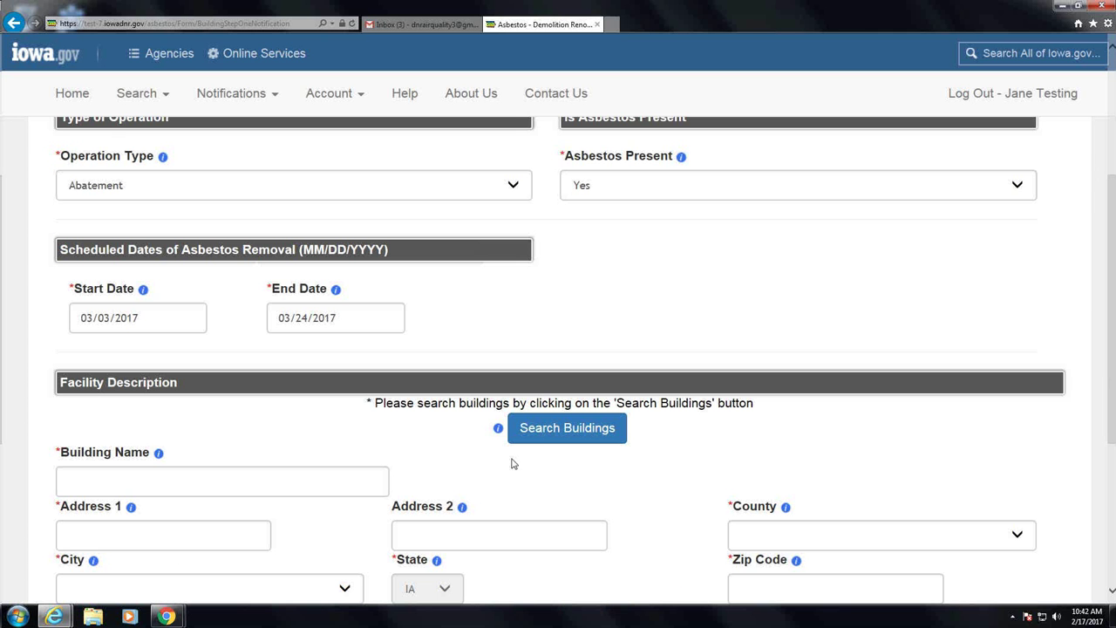
{"action": "left_click", "coordinate": [556, 440]}
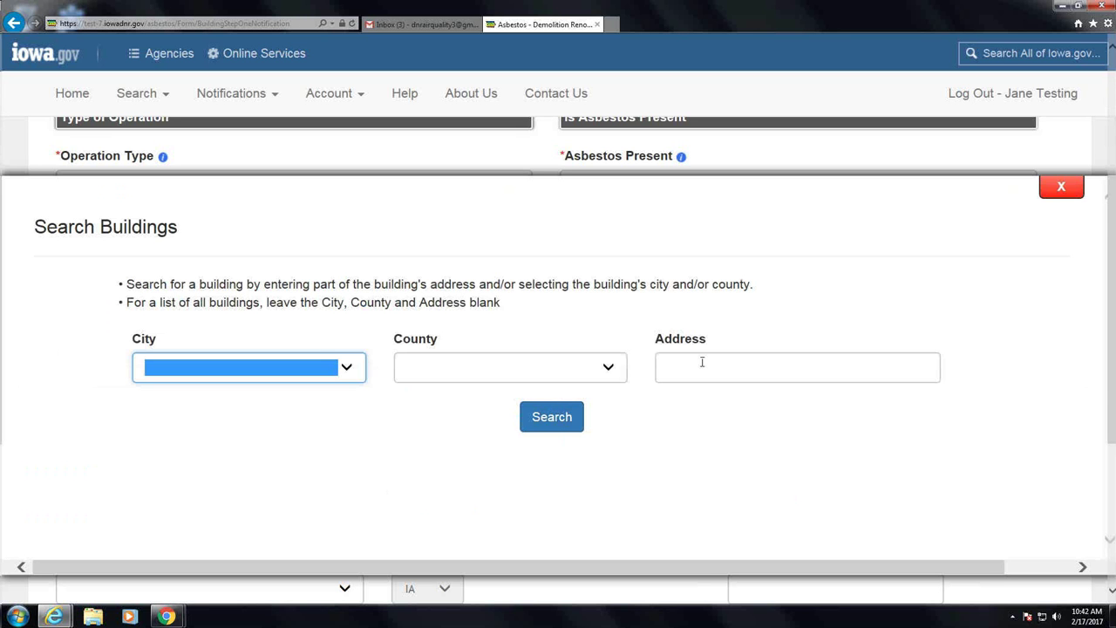
{"action": "left_click", "coordinate": [771, 365]}
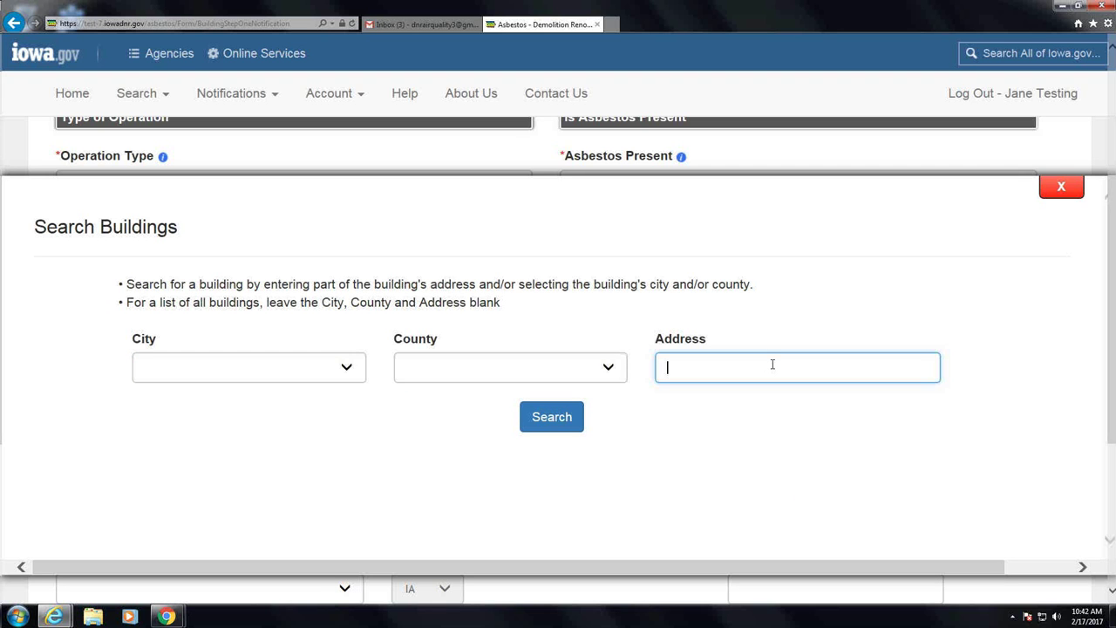
{"action": "type", "text": "1234"}
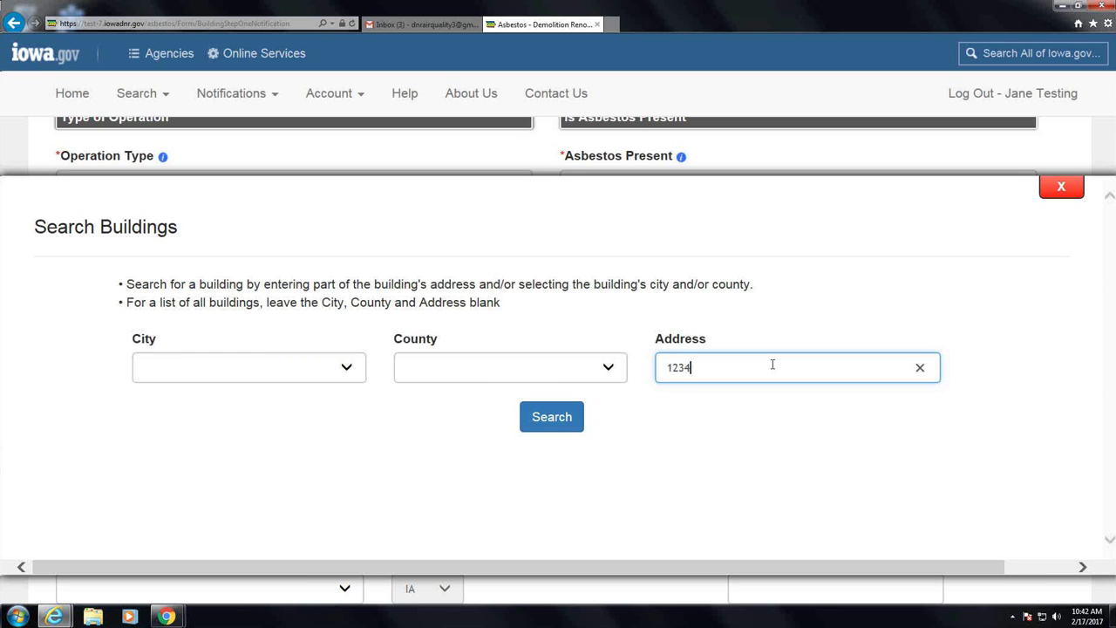
{"action": "key", "text": "BackSpace"}
{"action": "key", "text": "BackSpace"}
{"action": "key", "text": "BackSpace"}
{"action": "type", "text": "28"}
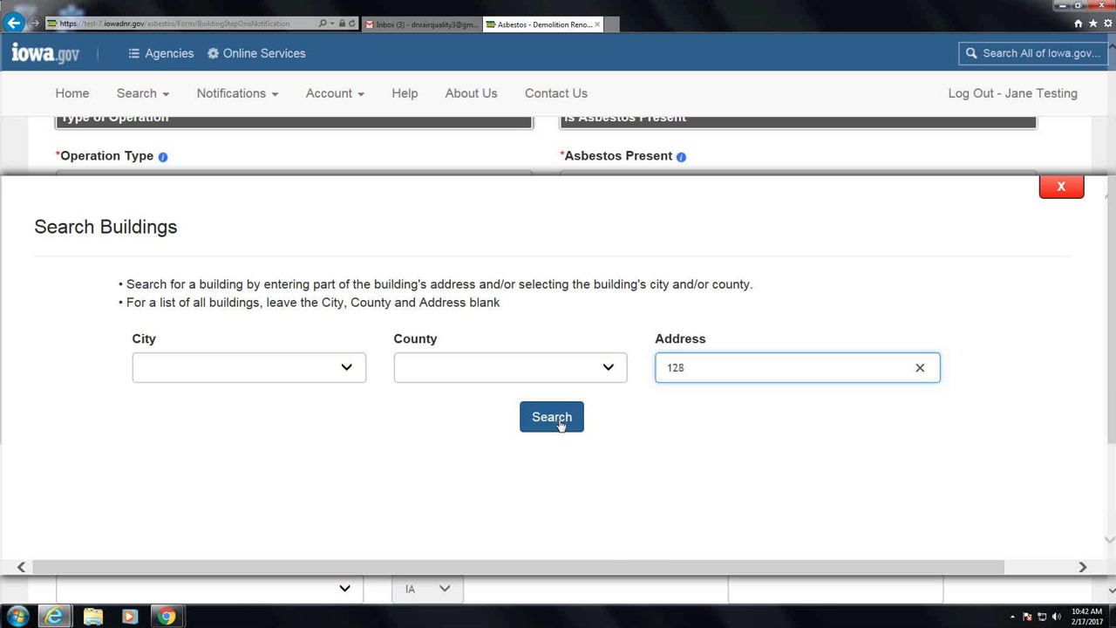
{"action": "left_click", "coordinate": [561, 425]}
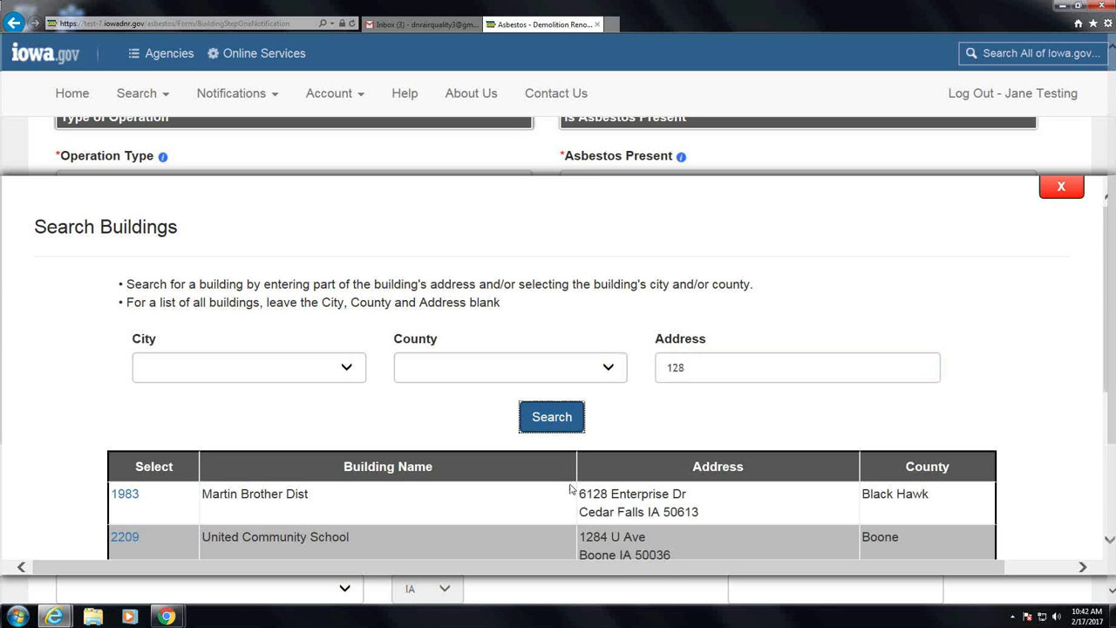
{"action": "scroll", "coordinate": [571, 489], "scroll_direction": "down", "scroll_amount": 3}
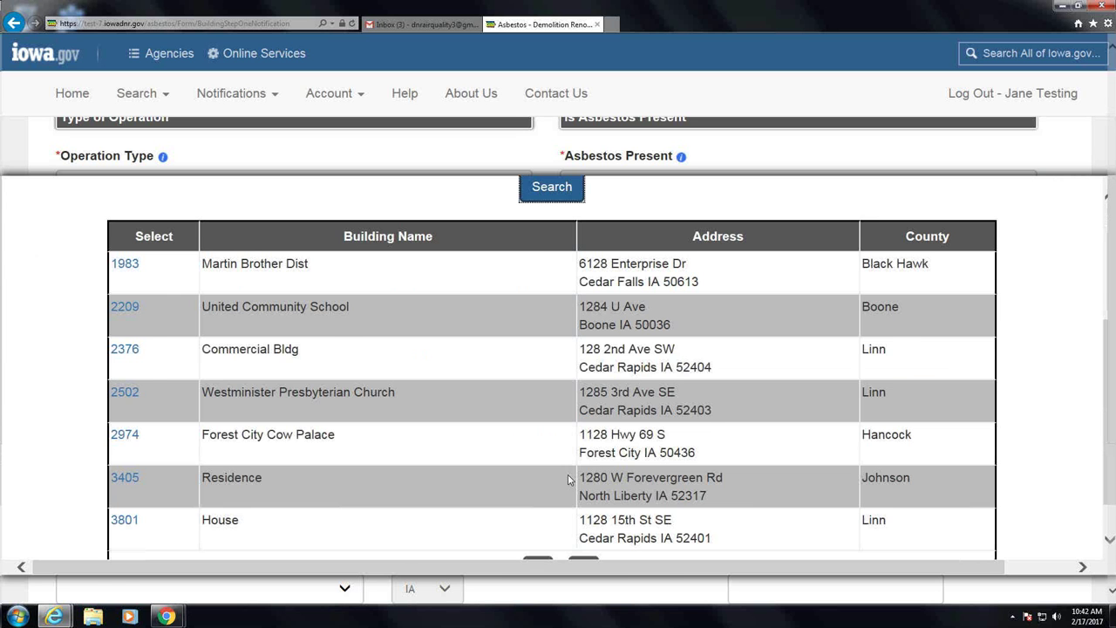
{"action": "scroll", "coordinate": [568, 479], "scroll_direction": "down", "scroll_amount": 2}
{"action": "scroll", "coordinate": [845, 325], "scroll_direction": "up", "scroll_amount": 4}
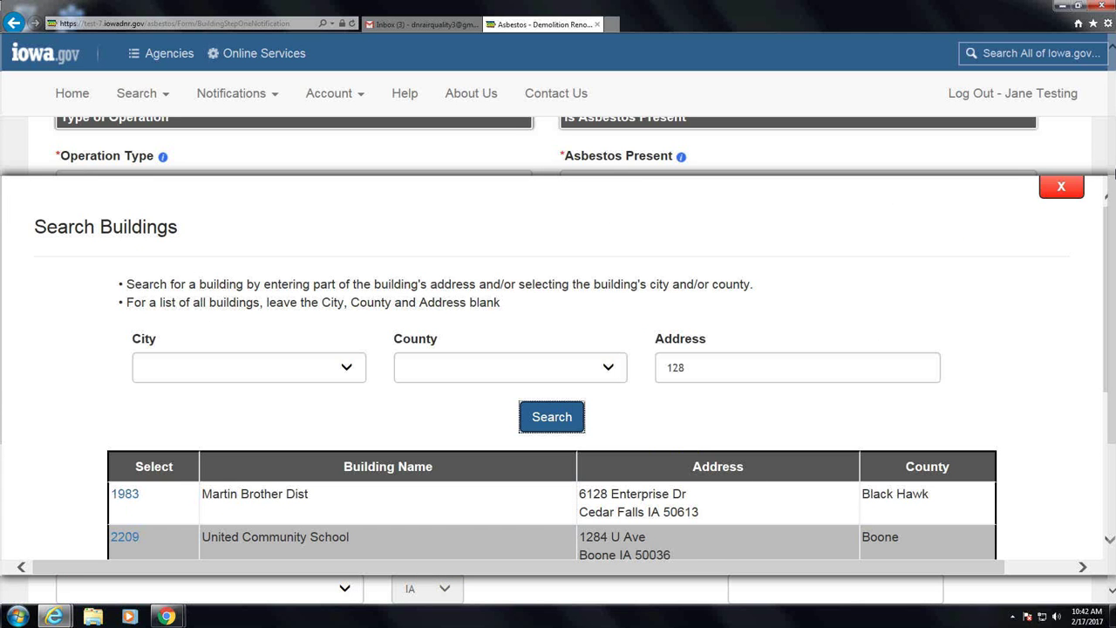
{"action": "left_click", "coordinate": [1061, 189]}
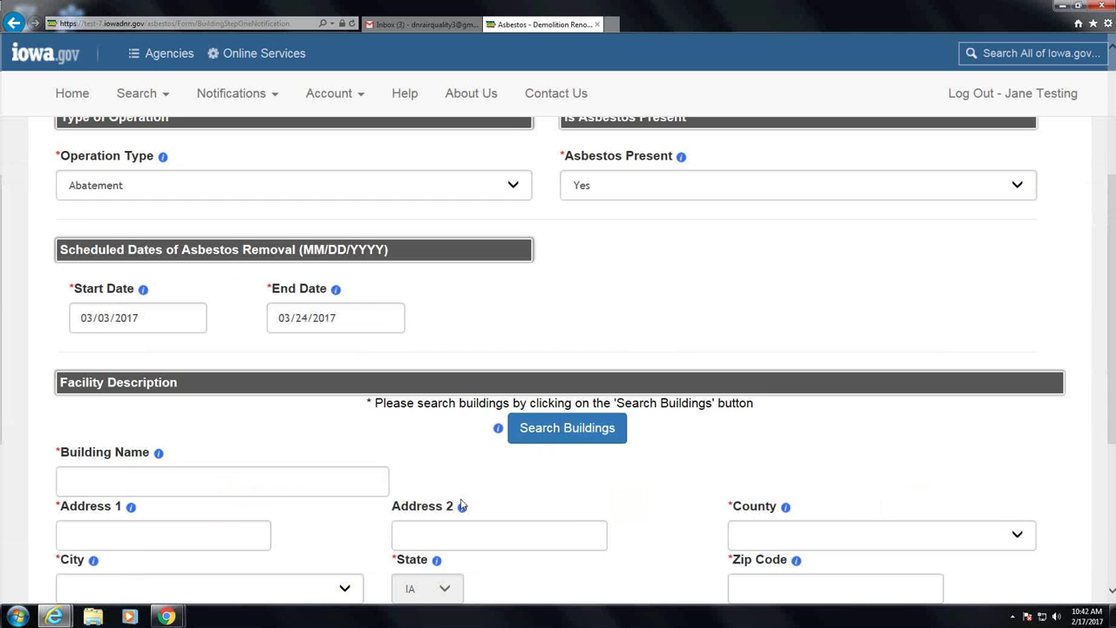
{"action": "left_click", "coordinate": [282, 473]}
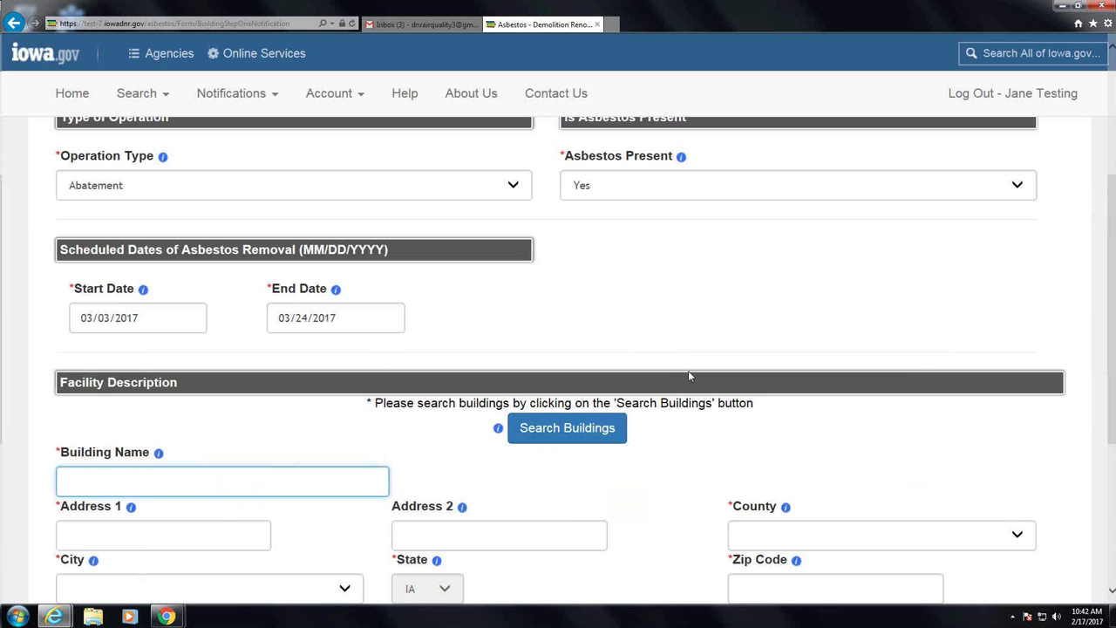
{"action": "type", "text": "Commerica"}
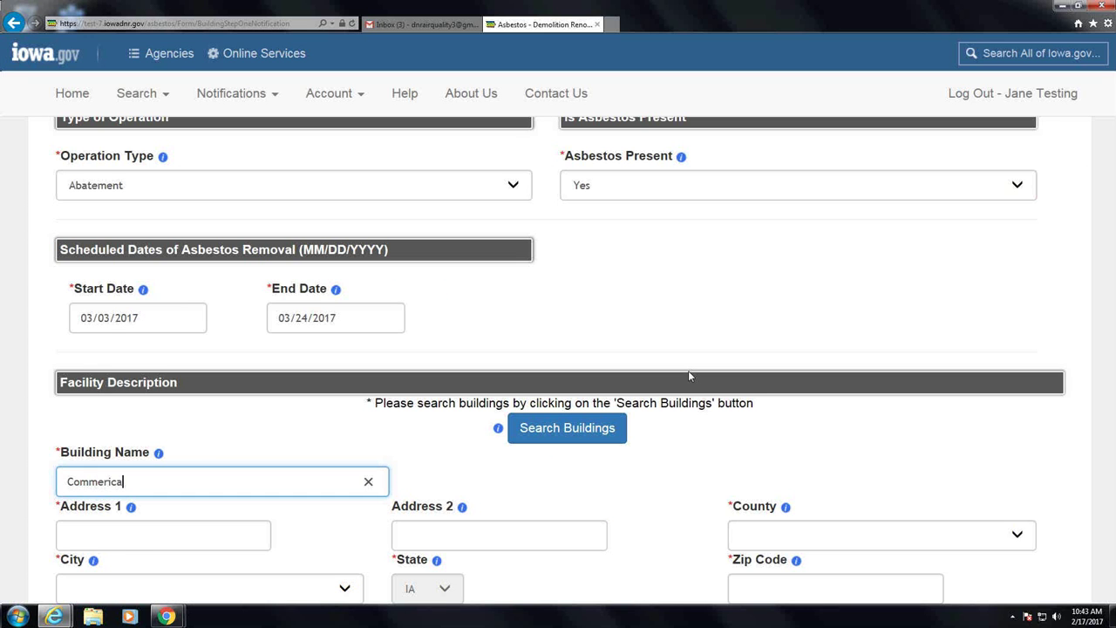
{"action": "type", "text": "ial Building"}
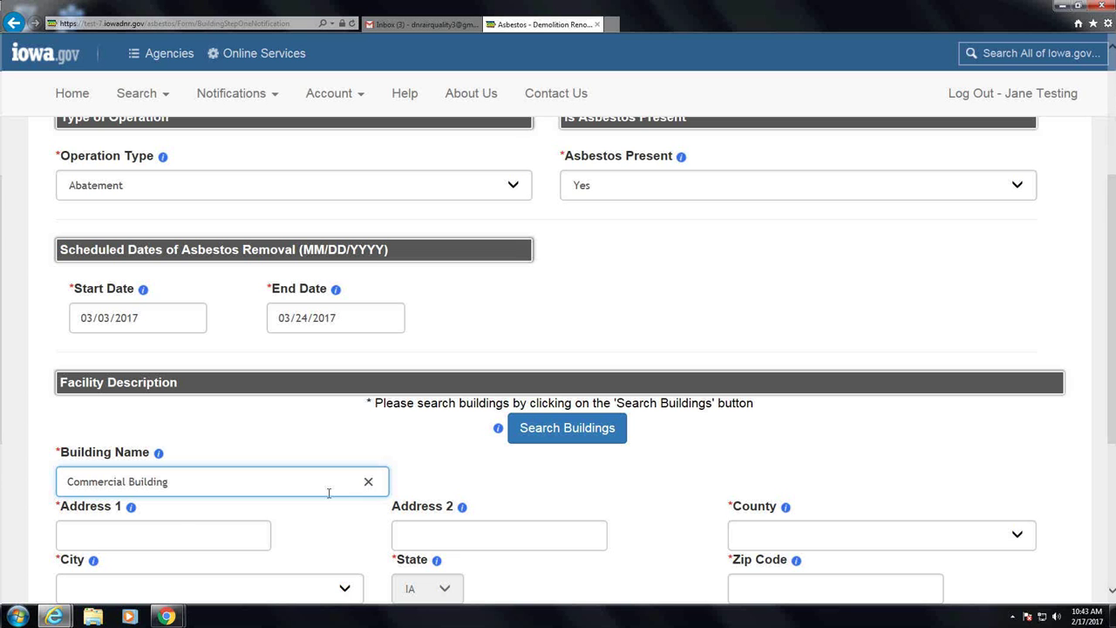
{"action": "left_click", "coordinate": [177, 526]}
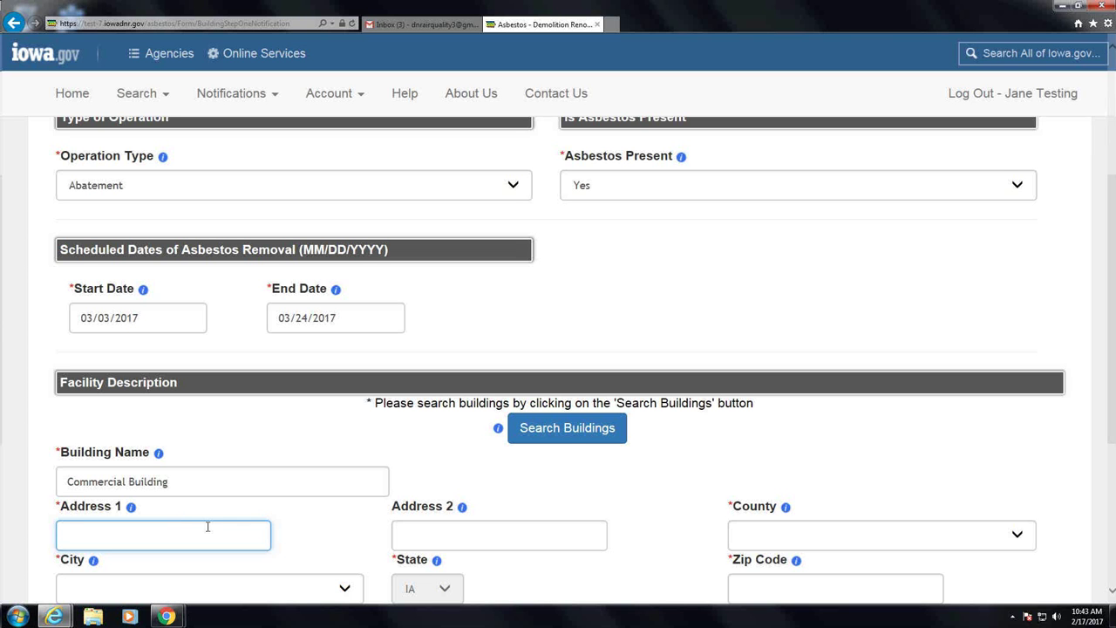
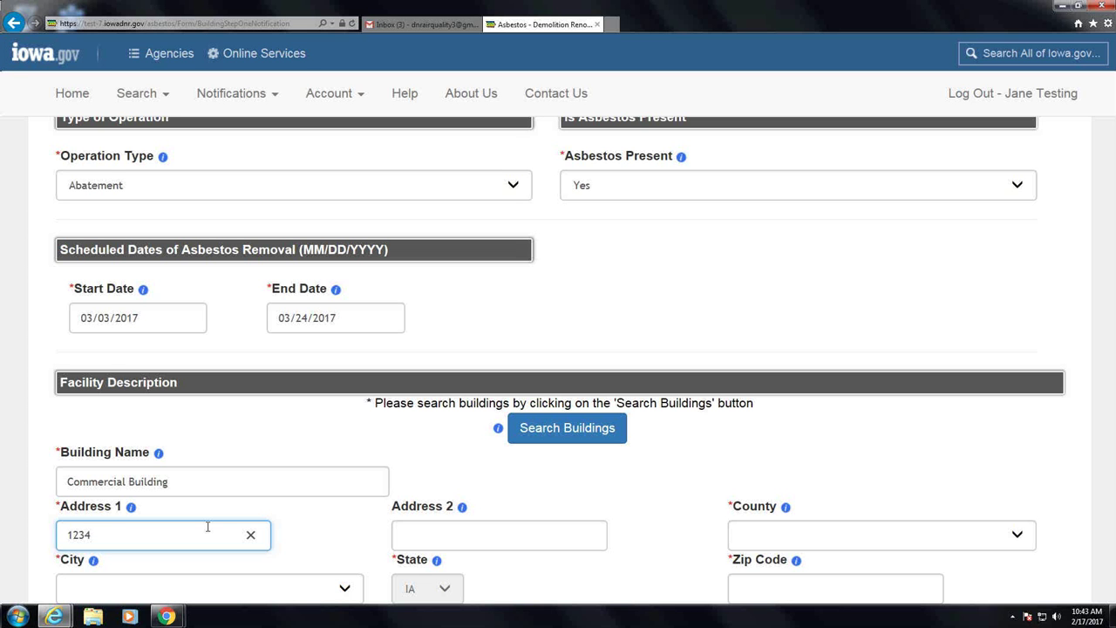
{"action": "key", "text": "Tab"}
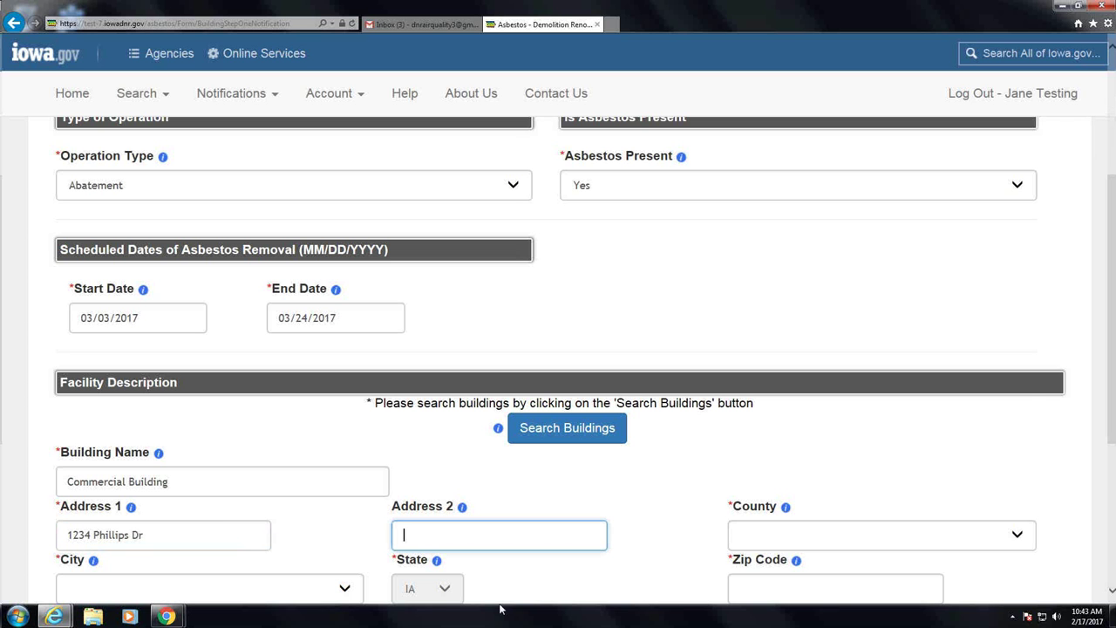
Set the facility County to Polk
{"action": "left_click", "coordinate": [1018, 534]}
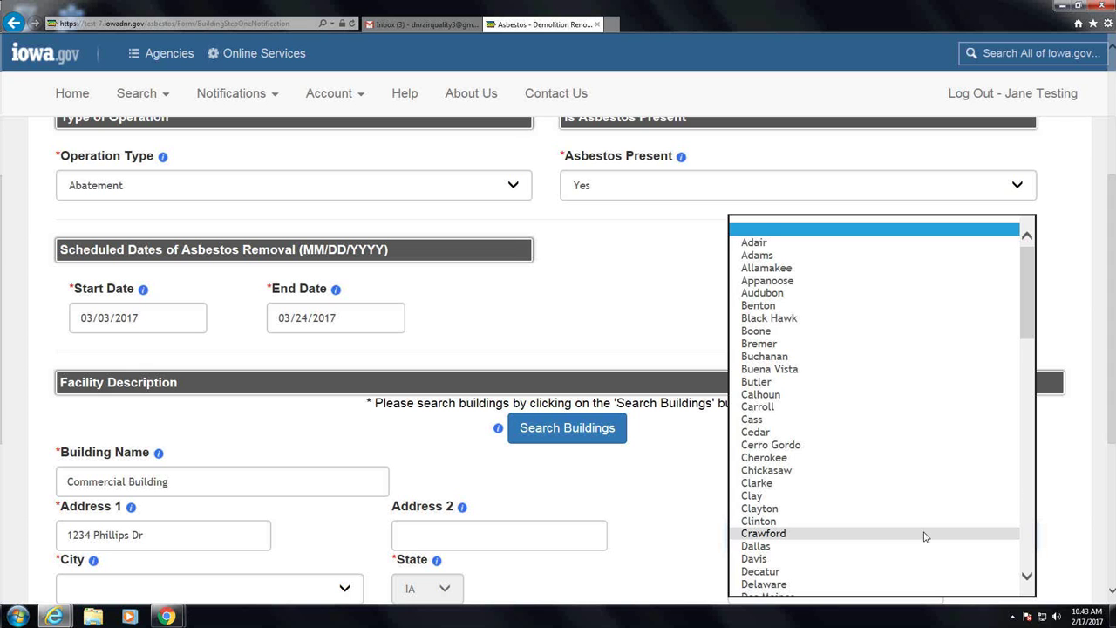
{"action": "type", "text": "polk"}
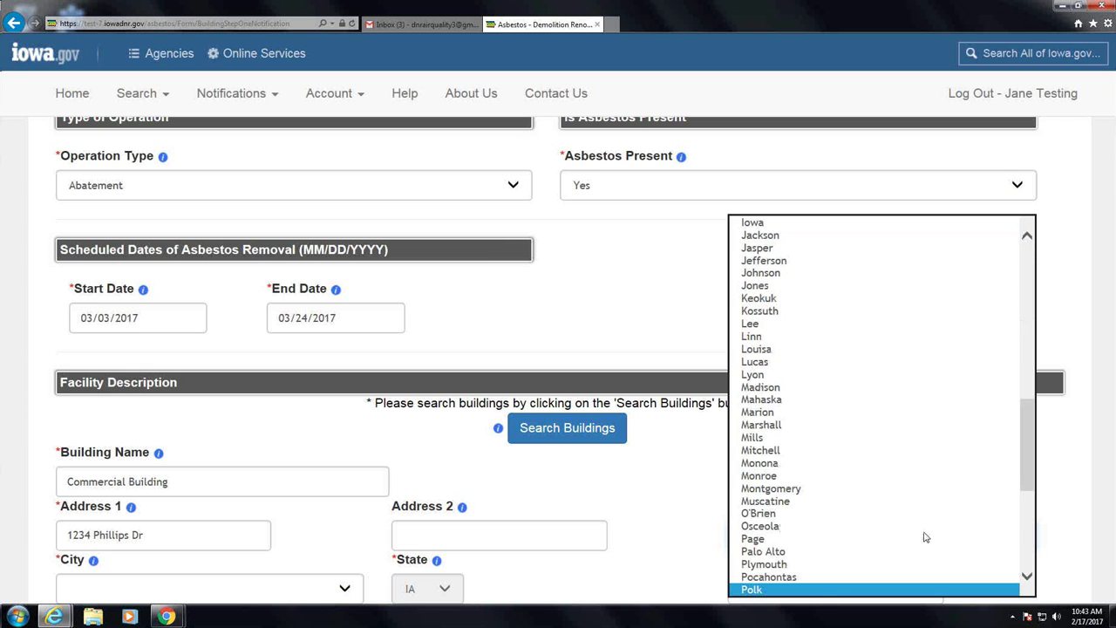
{"action": "key", "text": "Return"}
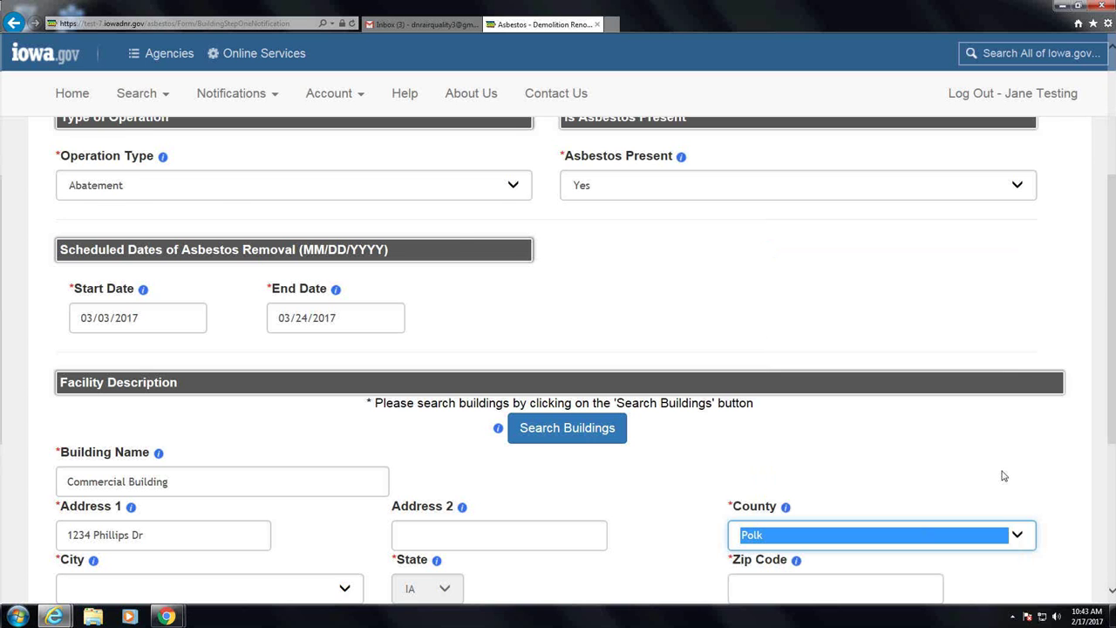
{"action": "scroll", "coordinate": [1003, 475], "scroll_direction": "down", "scroll_amount": 3}
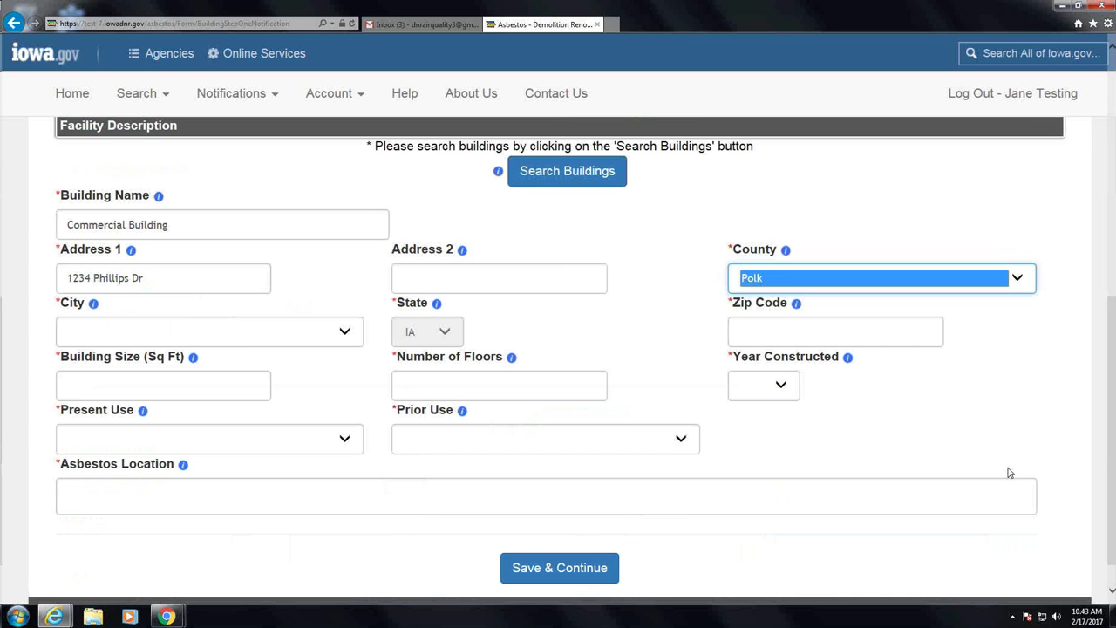
Set the facility City to Des Moines and Zip to 50315
{"action": "left_click", "coordinate": [250, 332]}
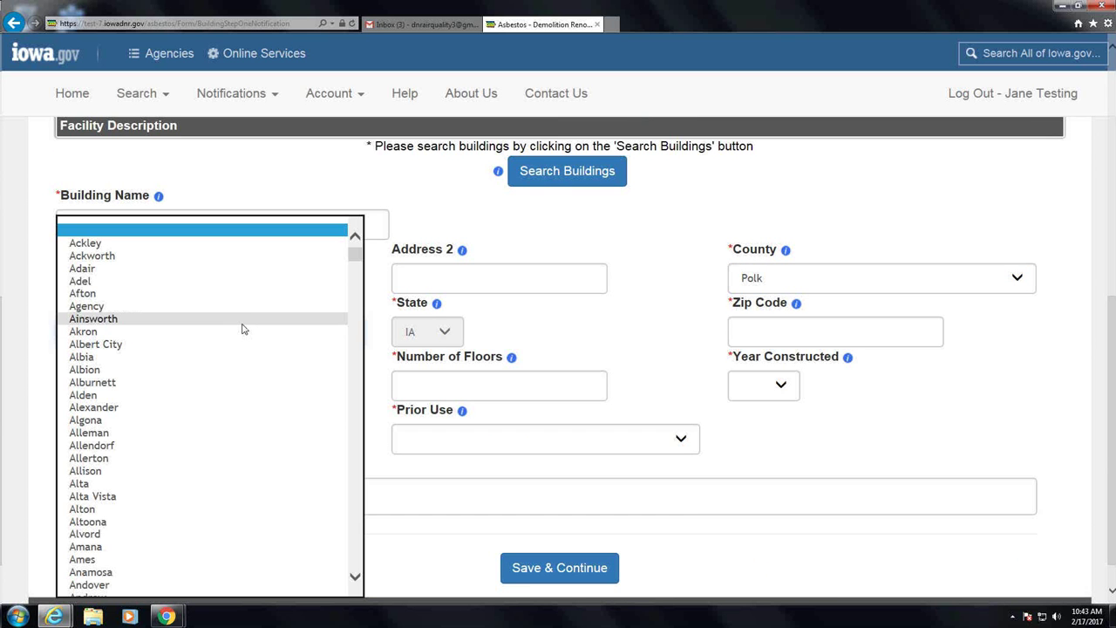
{"action": "type", "text": "des"}
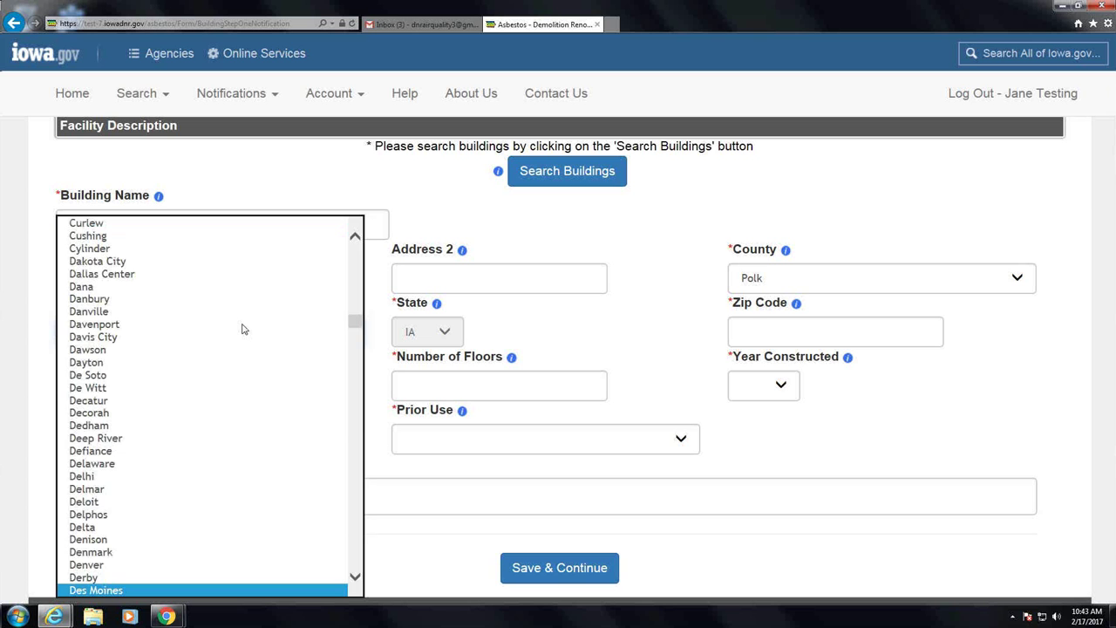
{"action": "key", "text": "Return"}
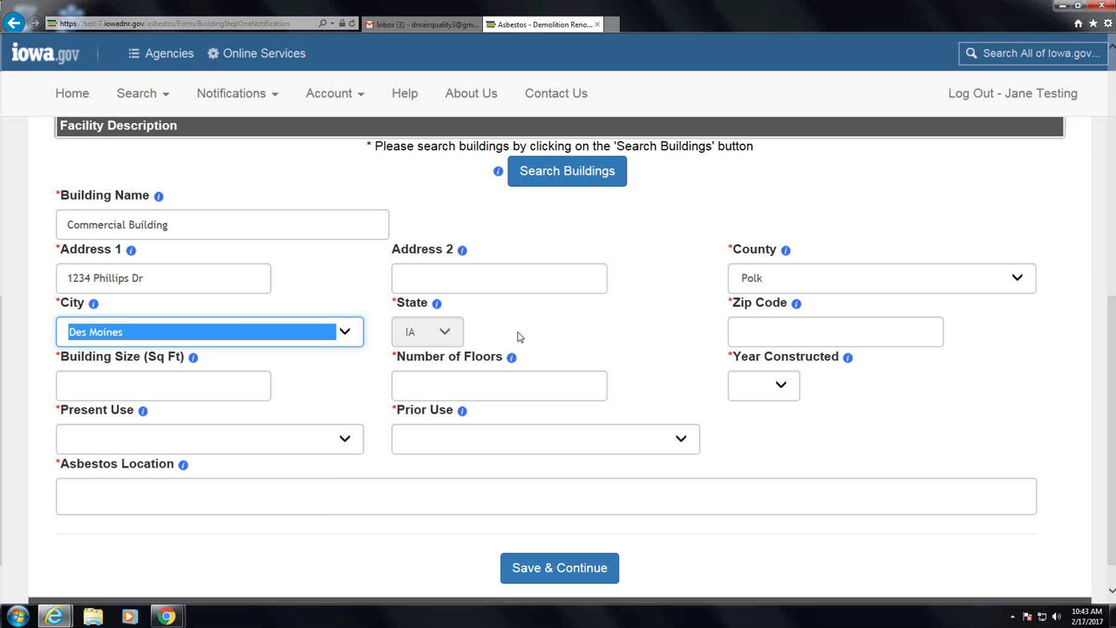
{"action": "left_click", "coordinate": [756, 331]}
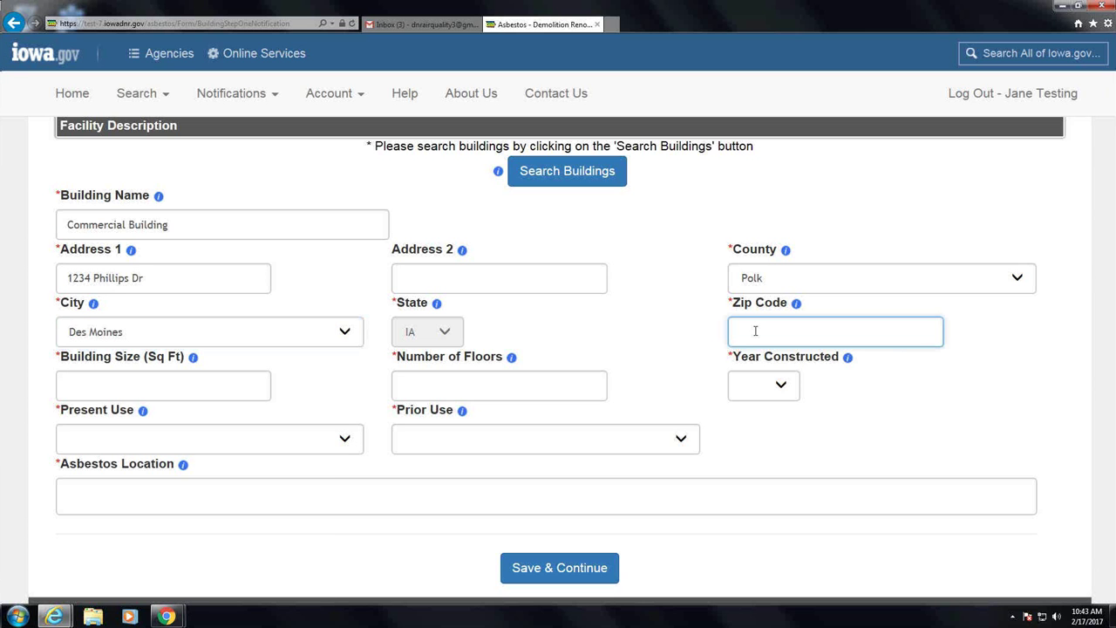
{"action": "type", "text": "50315"}
Enter building size 1200 sq ft, 2 floors, and Year Constructed 1906
{"action": "left_click", "coordinate": [157, 378]}
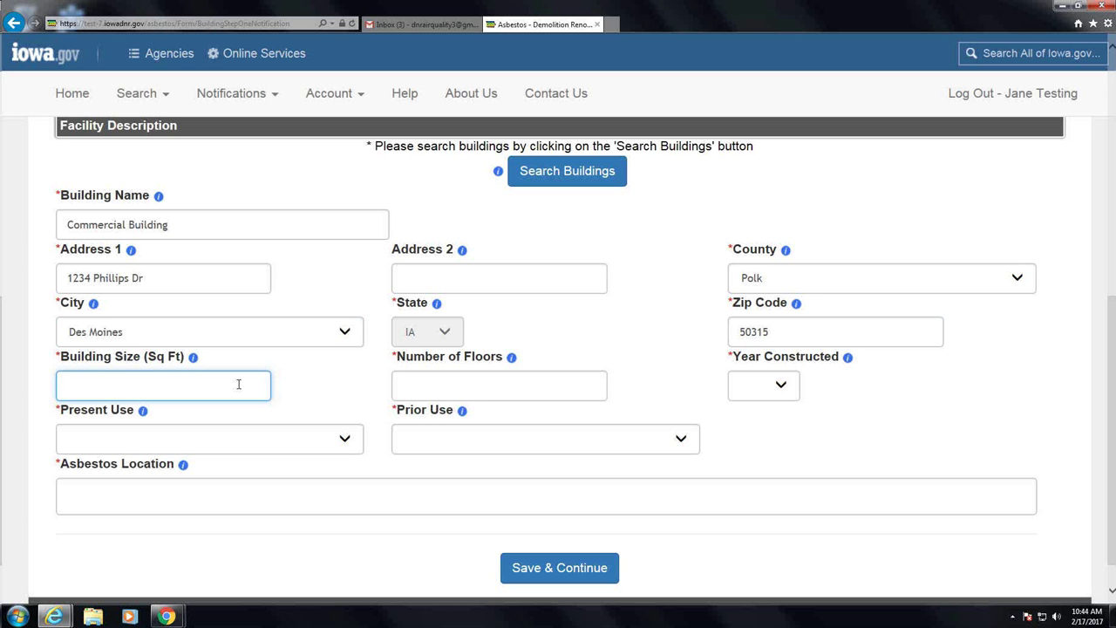
{"action": "type", "text": "1200"}
{"action": "left_click", "coordinate": [444, 390]}
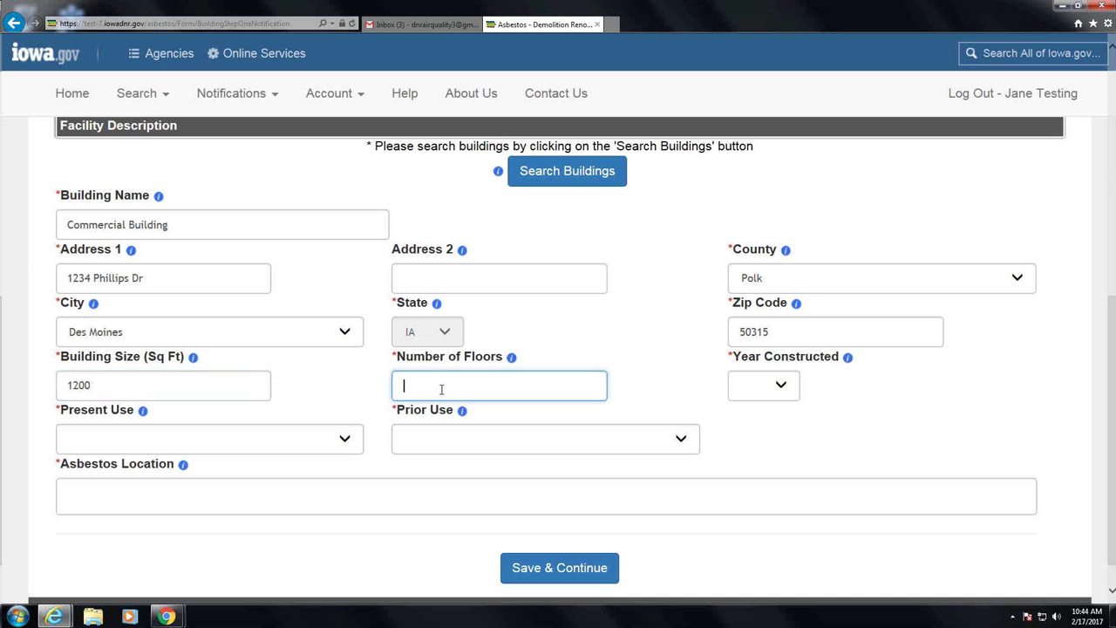
{"action": "type", "text": "2"}
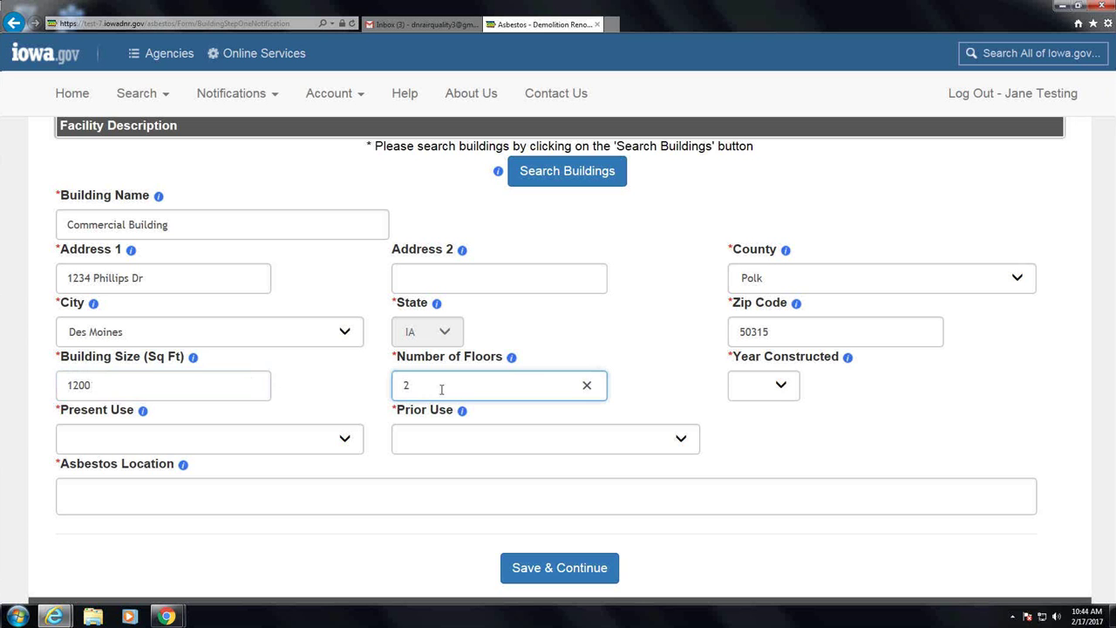
{"action": "left_click", "coordinate": [780, 385]}
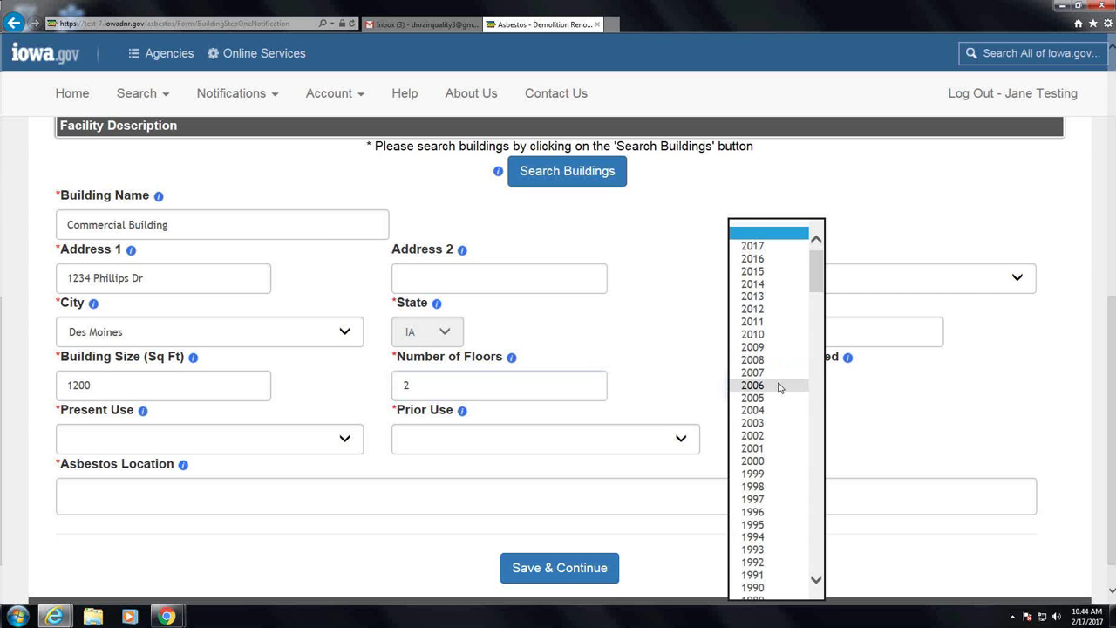
{"action": "type", "text": "199906"}
{"action": "key", "text": "Return"}
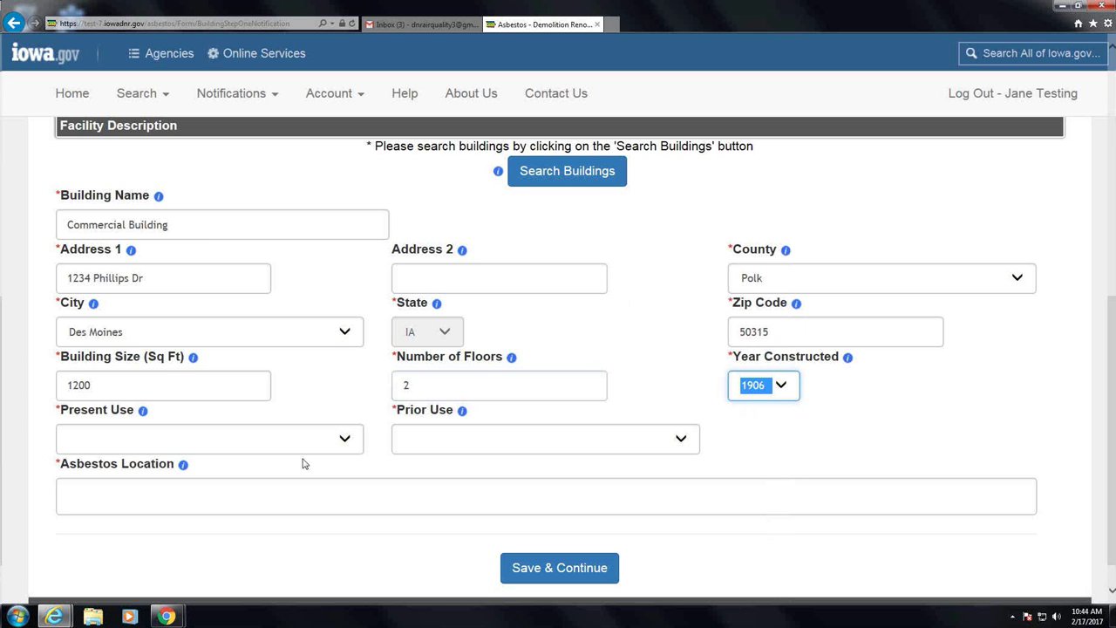
Choose C - Commercial for Present and Prior Use and enter Asbestos Location 'basement'
{"action": "left_click", "coordinate": [349, 442]}
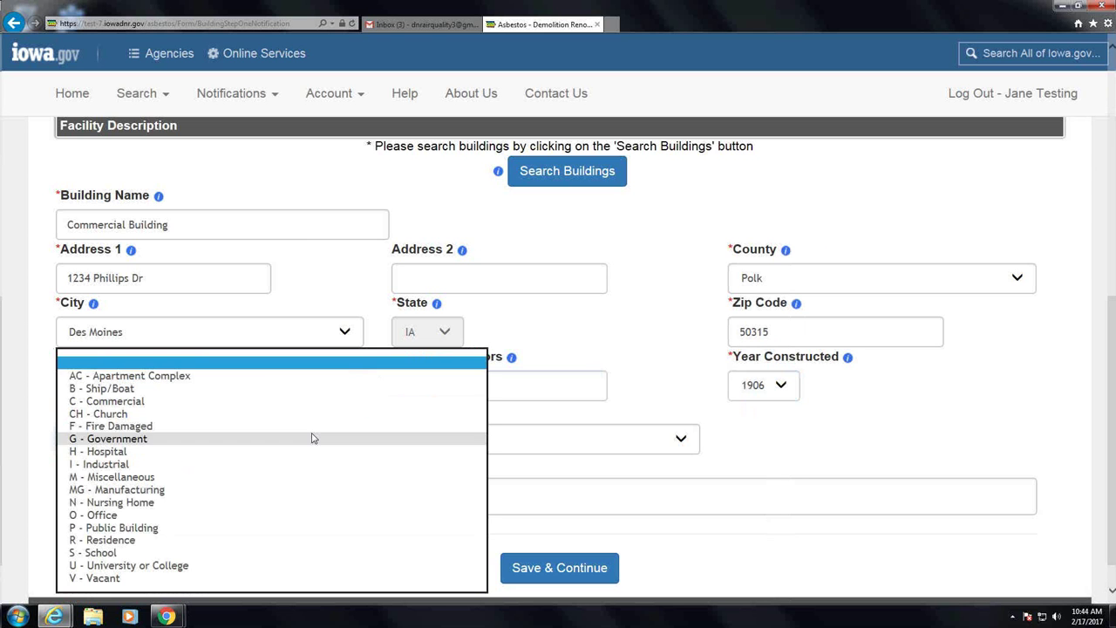
{"action": "left_click", "coordinate": [301, 403]}
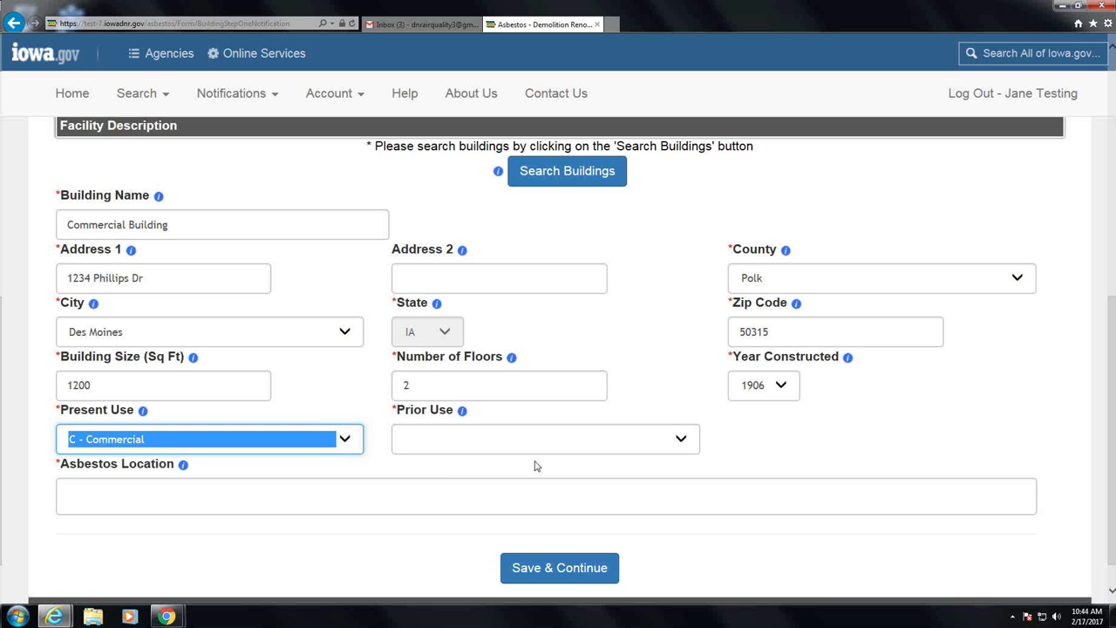
{"action": "left_click", "coordinate": [528, 452]}
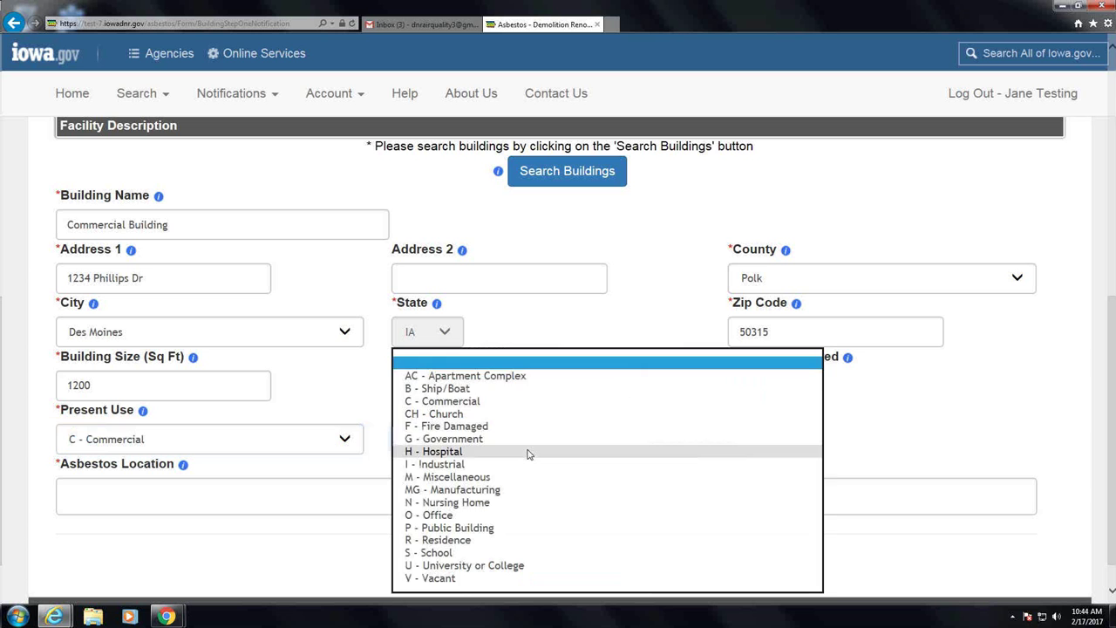
{"action": "left_click", "coordinate": [527, 401]}
{"action": "left_click", "coordinate": [351, 492]}
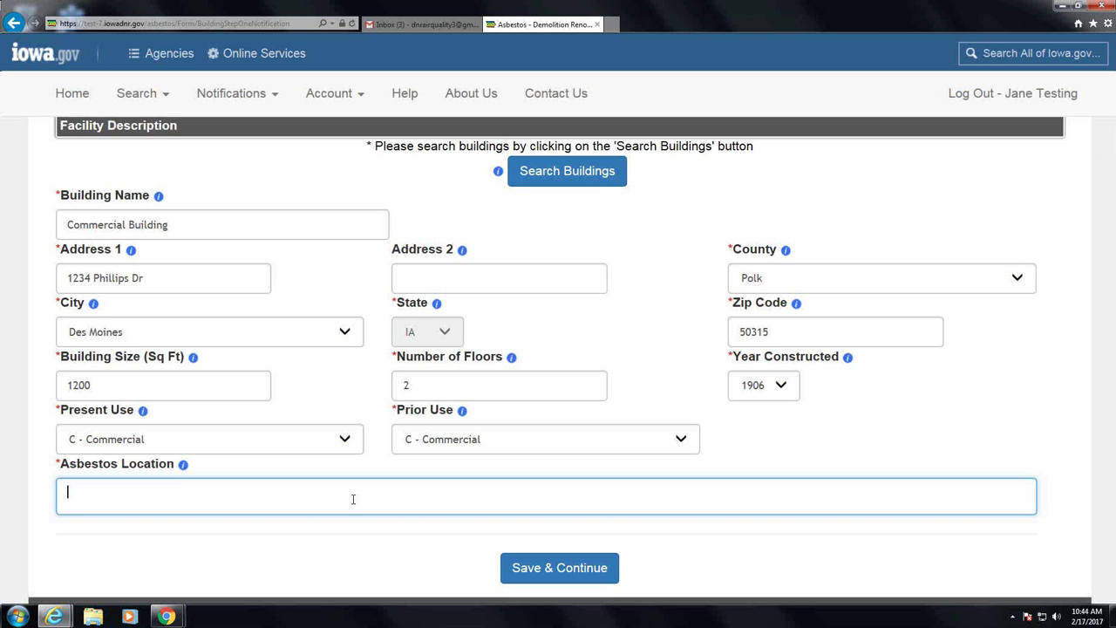
{"action": "type", "text": "basement"}
Save Step 1, then search owning companies for 'iowa department' and browse the results
{"action": "left_click", "coordinate": [567, 568]}
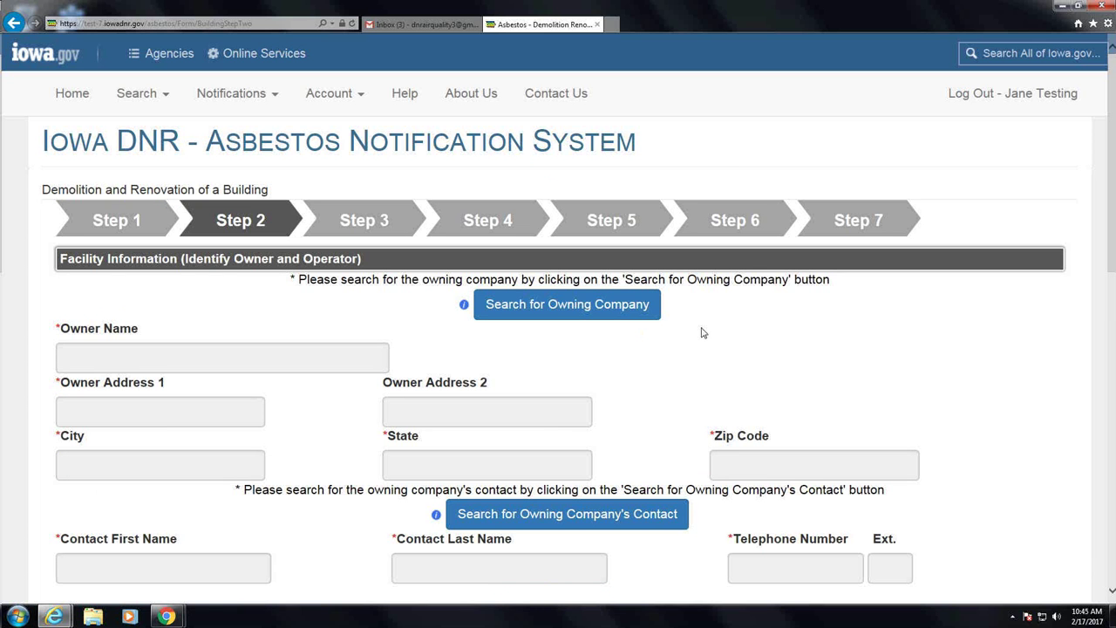
{"action": "left_click", "coordinate": [624, 309]}
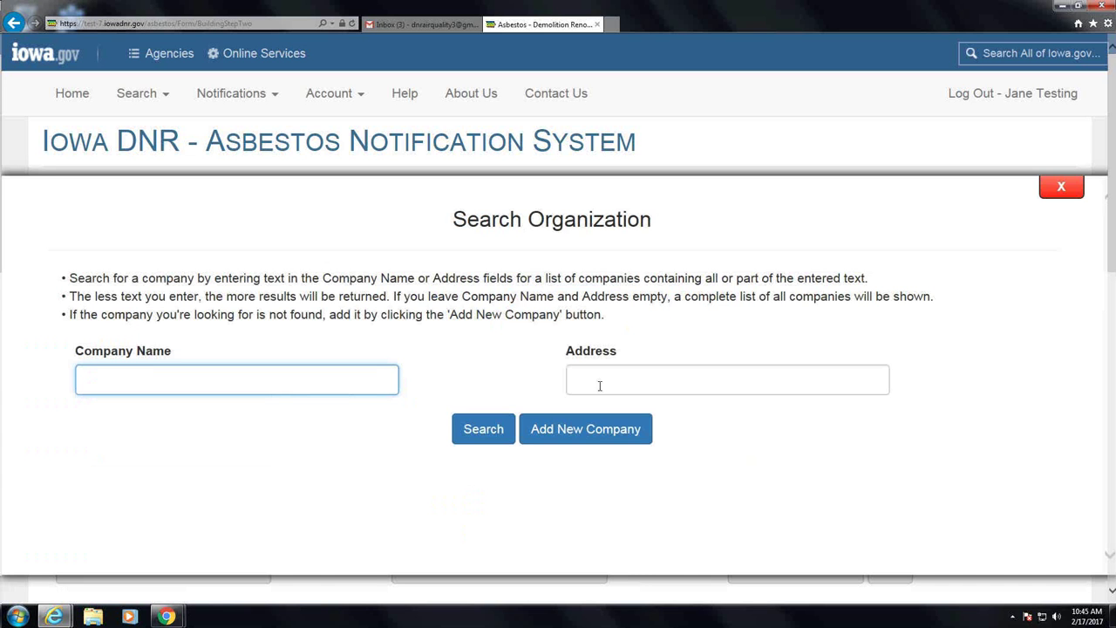
{"action": "type", "text": "iowa dep"}
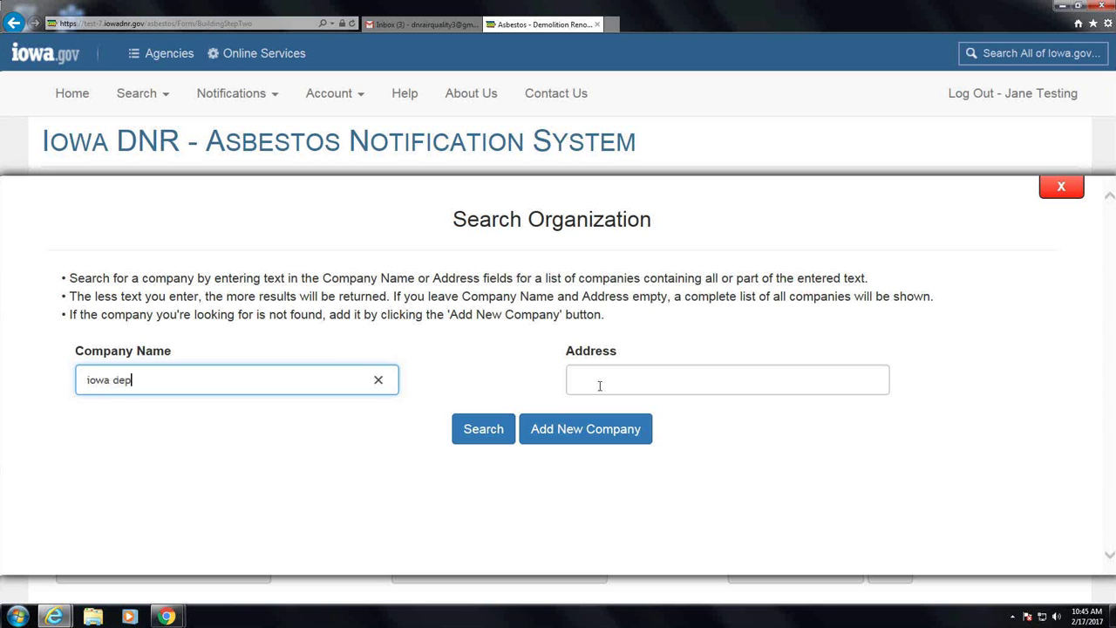
{"action": "type", "text": "artment"}
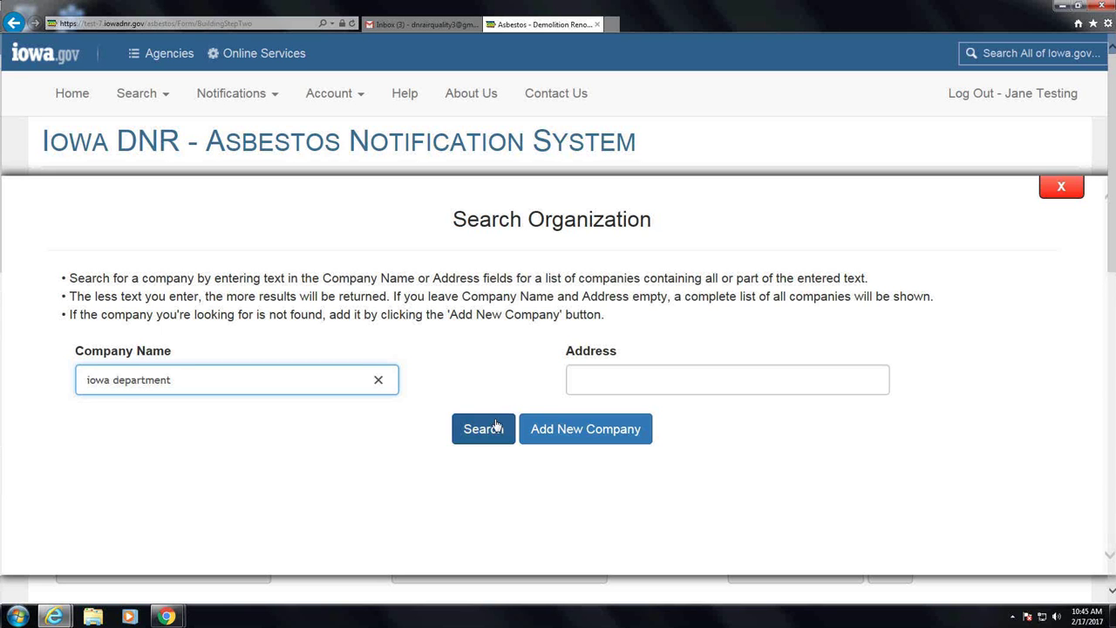
{"action": "left_click", "coordinate": [497, 425]}
{"action": "scroll", "coordinate": [493, 504], "scroll_direction": "down", "scroll_amount": 1}
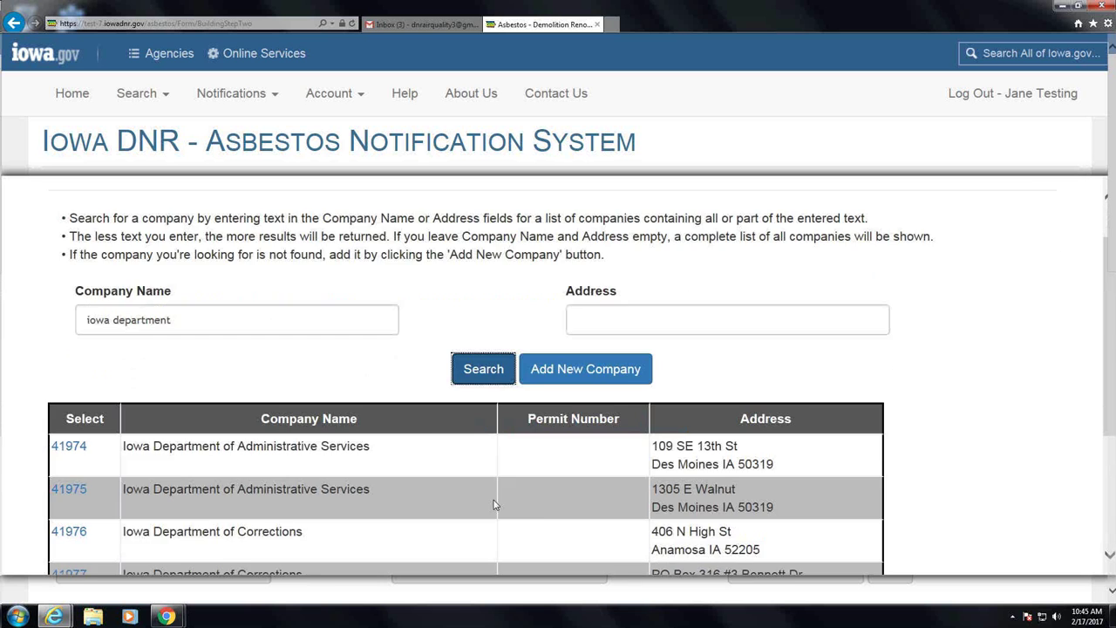
{"action": "scroll", "coordinate": [495, 499], "scroll_direction": "down", "scroll_amount": 2}
{"action": "scroll", "coordinate": [497, 493], "scroll_direction": "down", "scroll_amount": 2}
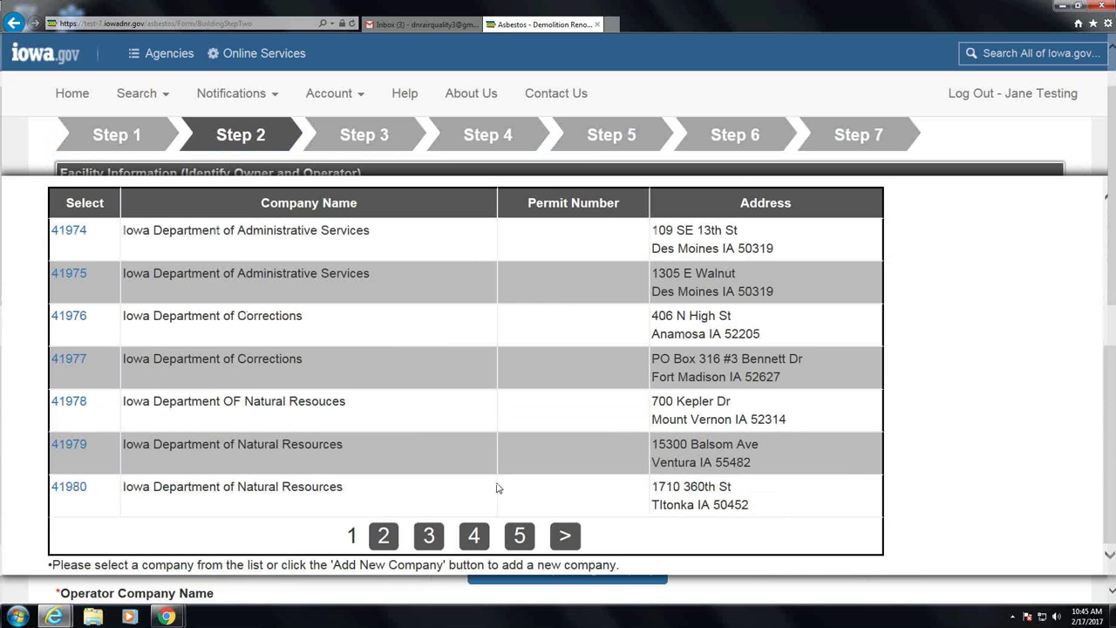
{"action": "scroll", "coordinate": [497, 488], "scroll_direction": "up", "scroll_amount": 3}
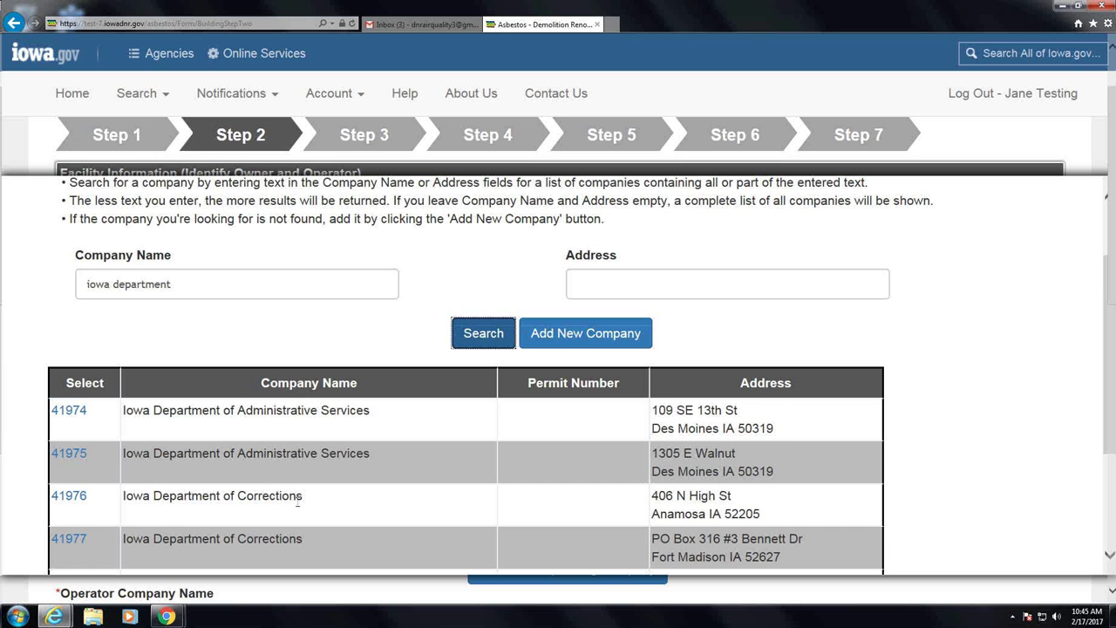
{"action": "scroll", "coordinate": [396, 460], "scroll_direction": "down", "scroll_amount": 2}
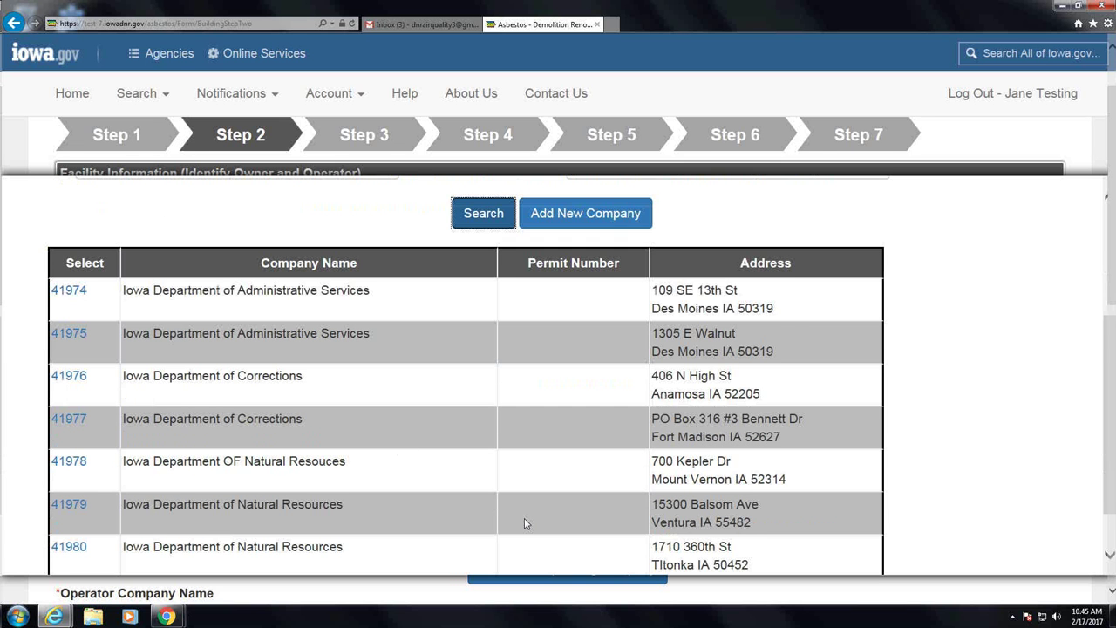
{"action": "scroll", "coordinate": [525, 523], "scroll_direction": "down", "scroll_amount": 1}
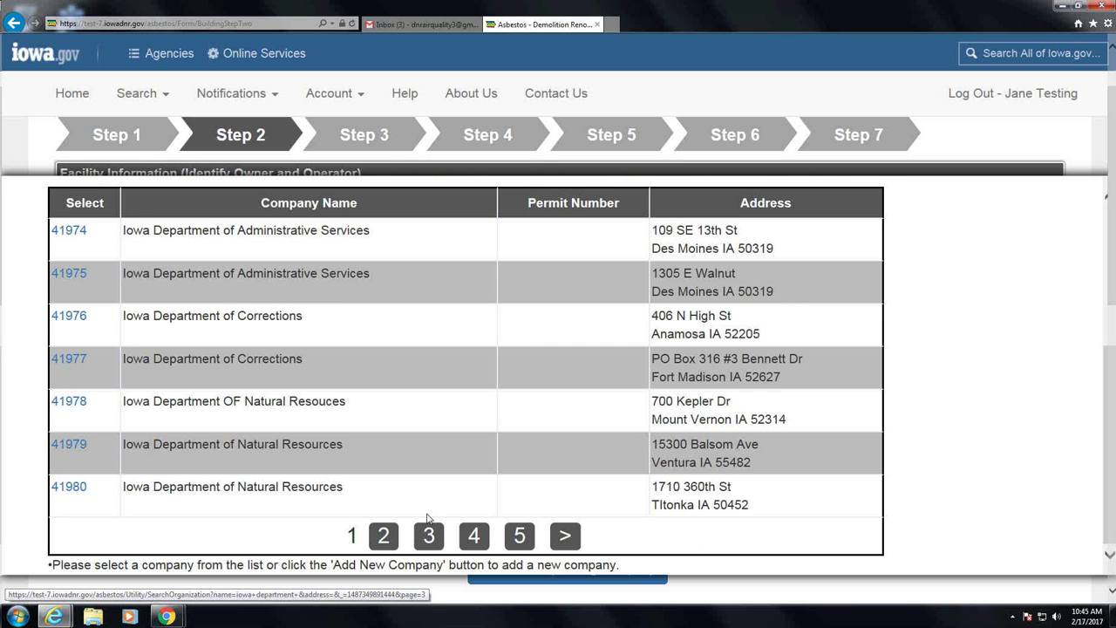
{"action": "scroll", "coordinate": [427, 517], "scroll_direction": "up", "scroll_amount": 3}
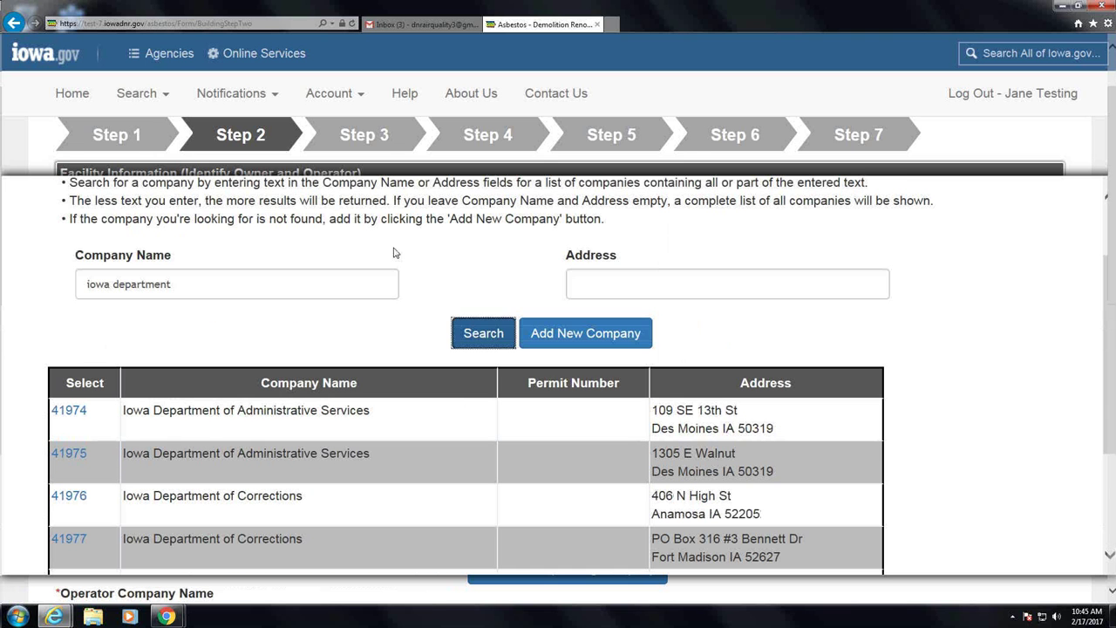
Narrow the search to 'iowa department of n' and select Iowa Department of Natural Resources (ID 41984)
{"action": "left_click", "coordinate": [279, 285]}
{"action": "type", "text": "of n"}
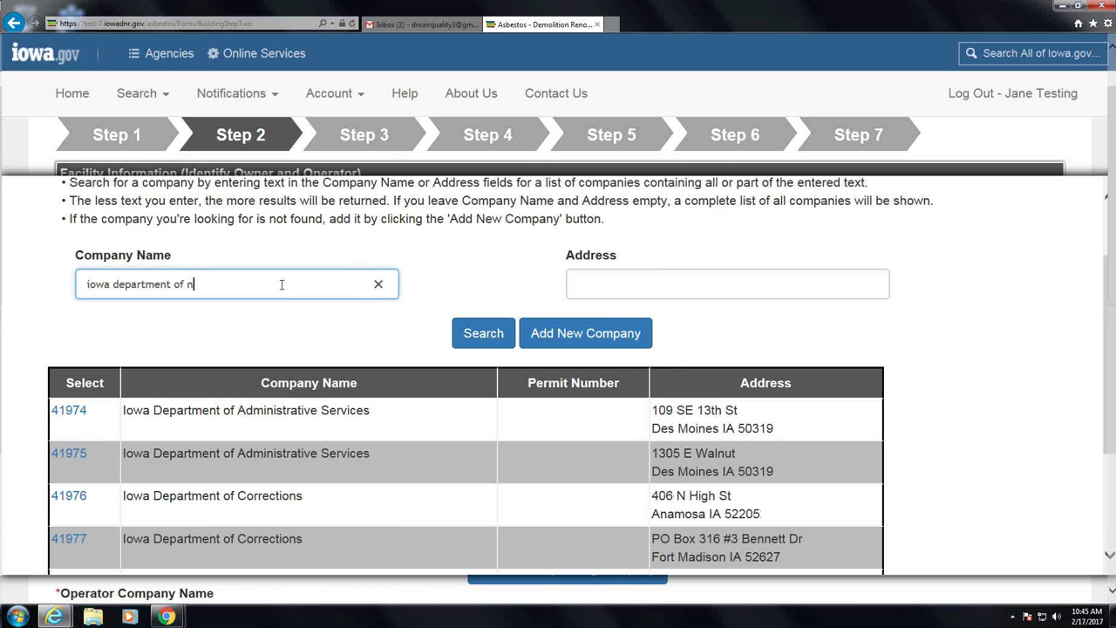
{"action": "left_click", "coordinate": [483, 346]}
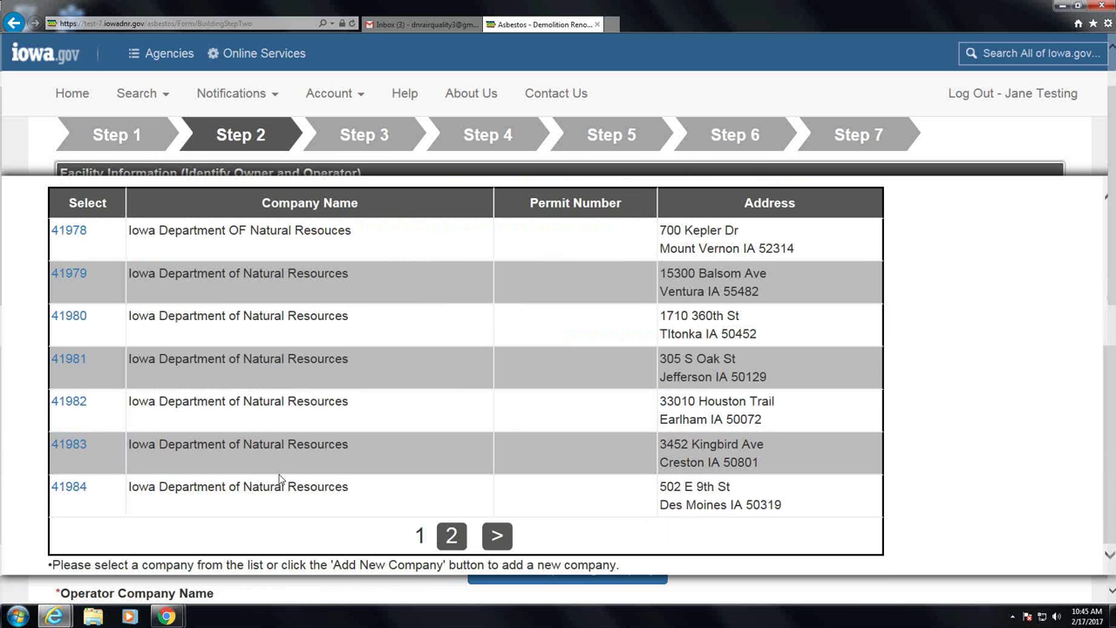
{"action": "left_click", "coordinate": [68, 487]}
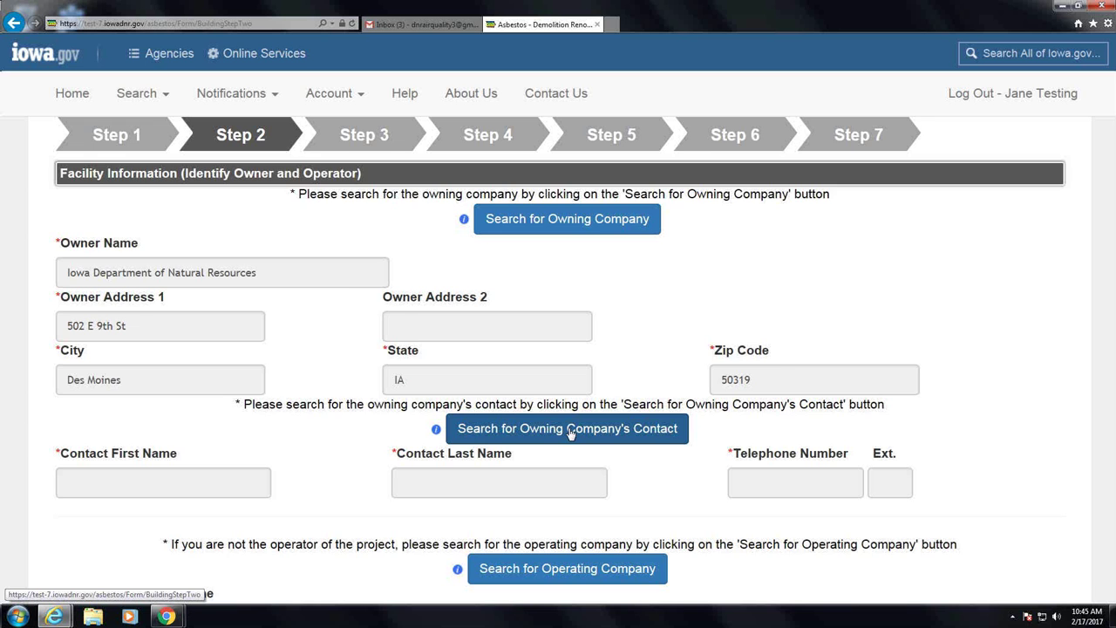
Search the owning company's contacts with empty criteria and select the listed contact
{"action": "left_click", "coordinate": [569, 433]}
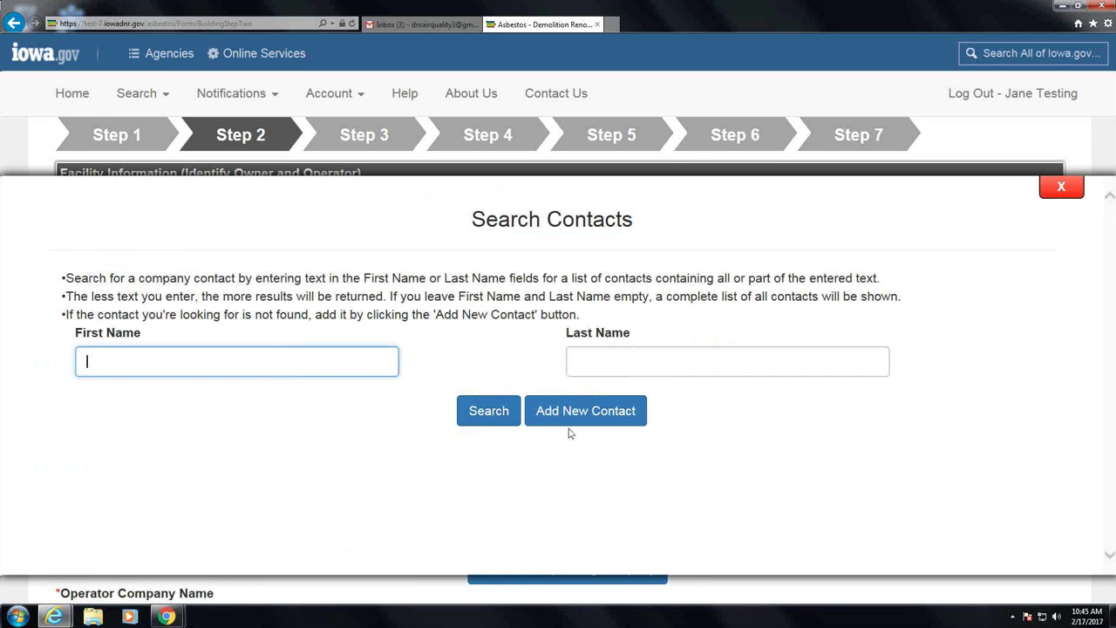
{"action": "left_click", "coordinate": [481, 415]}
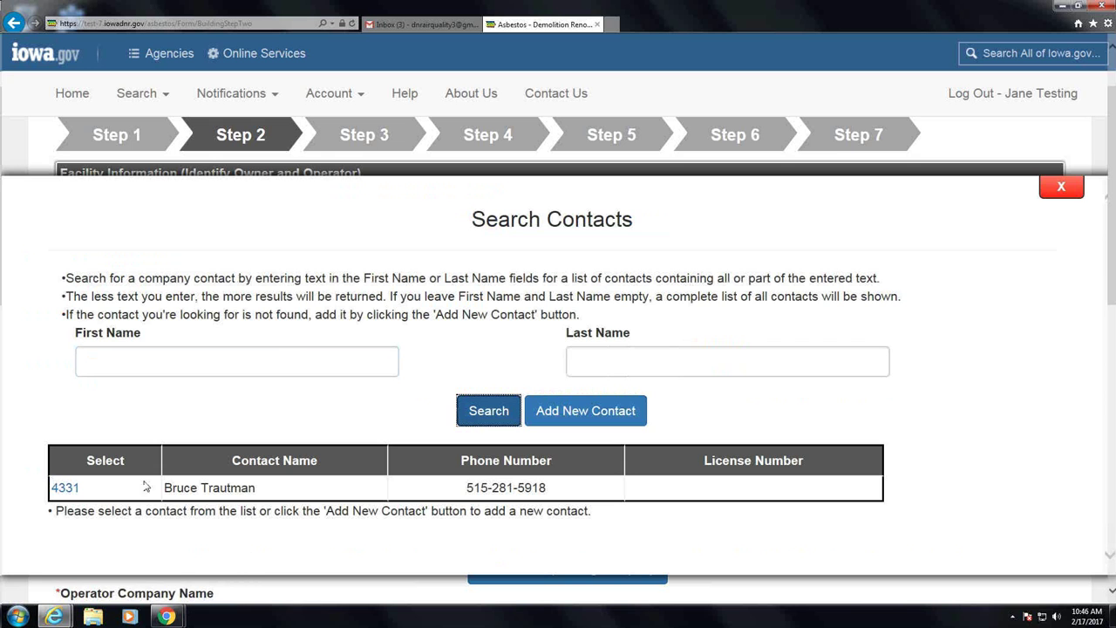
{"action": "left_click", "coordinate": [65, 488]}
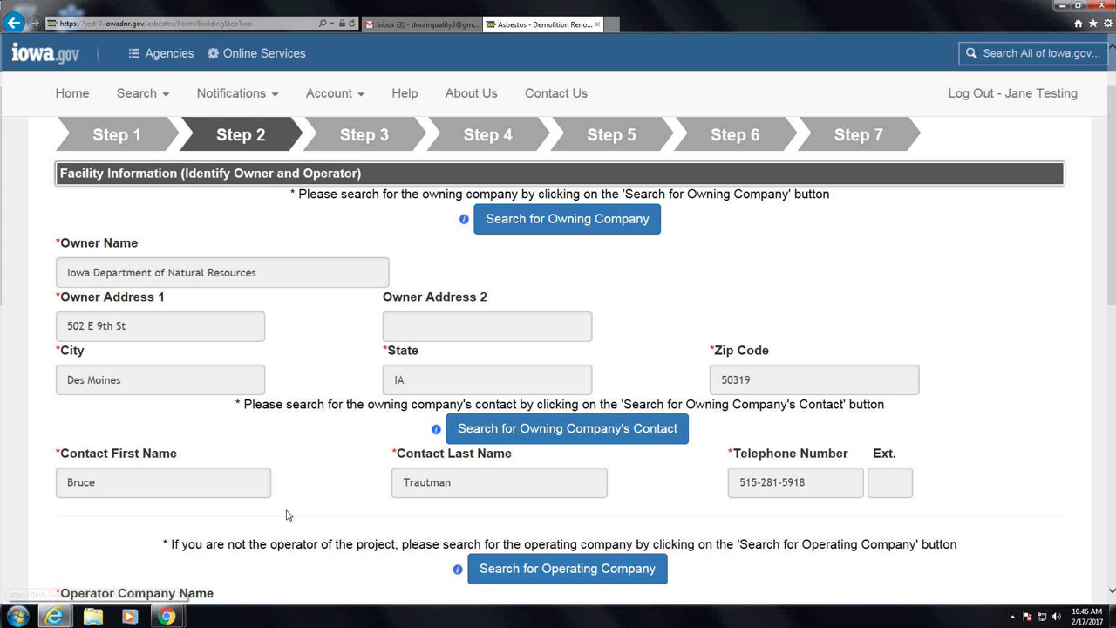
{"action": "scroll", "coordinate": [592, 496], "scroll_direction": "down", "scroll_amount": 1}
{"action": "scroll", "coordinate": [592, 495], "scroll_direction": "down", "scroll_amount": 2}
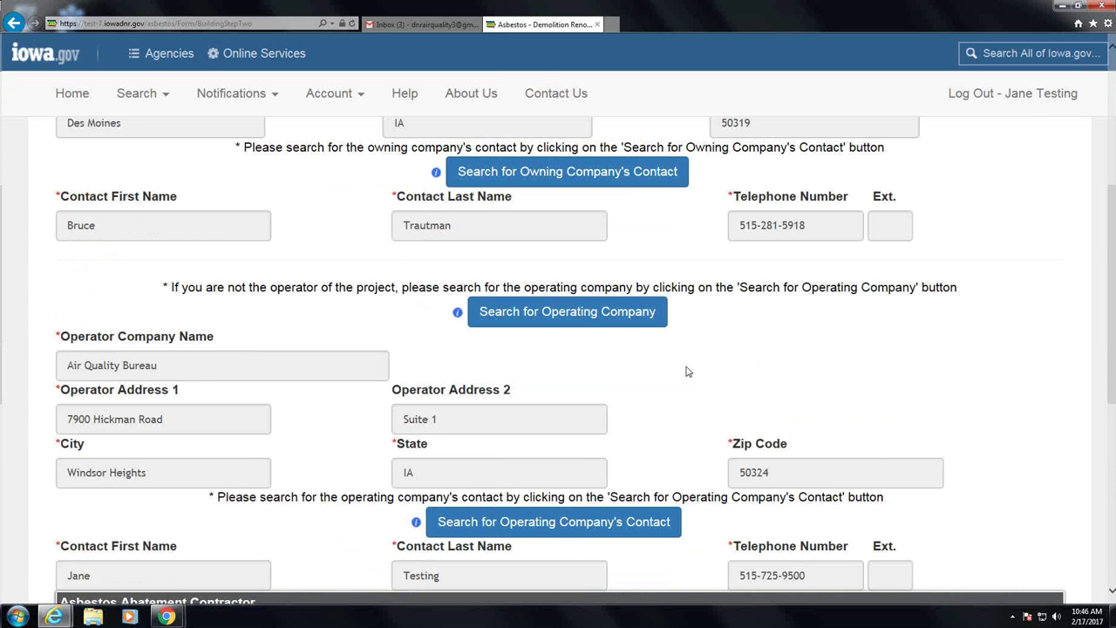
{"action": "scroll", "coordinate": [686, 371], "scroll_direction": "down", "scroll_amount": 2}
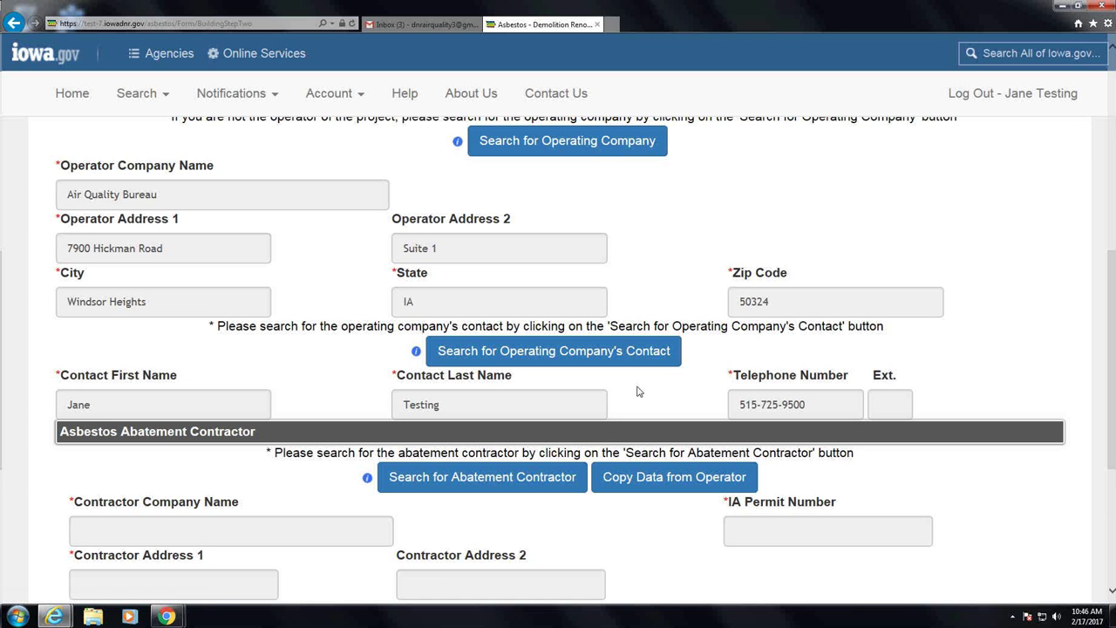
{"action": "scroll", "coordinate": [630, 429], "scroll_direction": "down", "scroll_amount": 3}
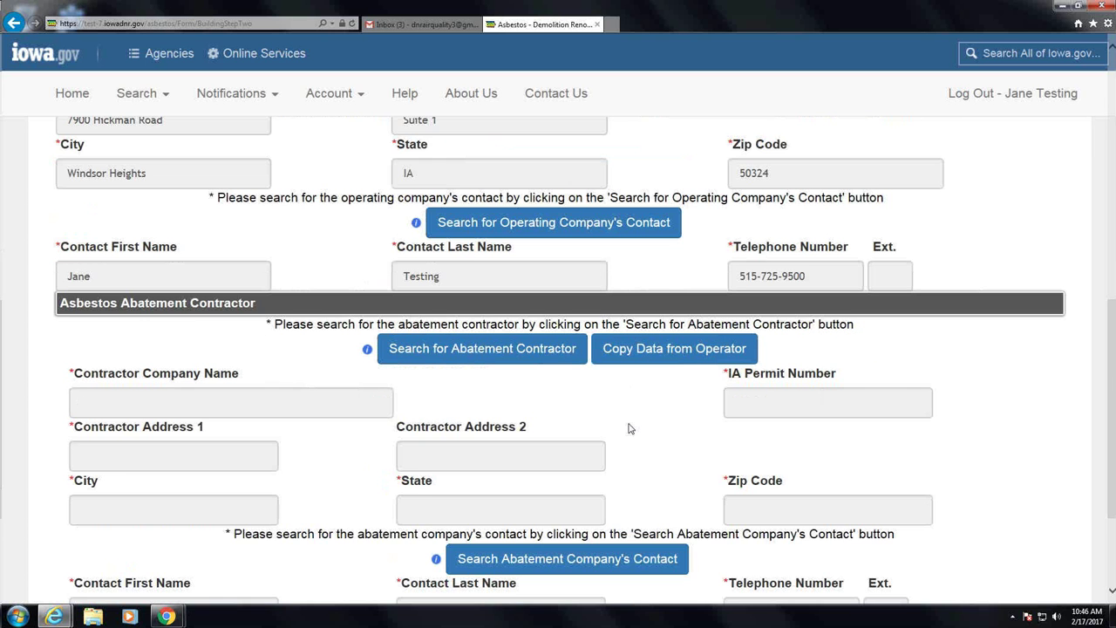
{"action": "scroll", "coordinate": [631, 428], "scroll_direction": "down", "scroll_amount": 1}
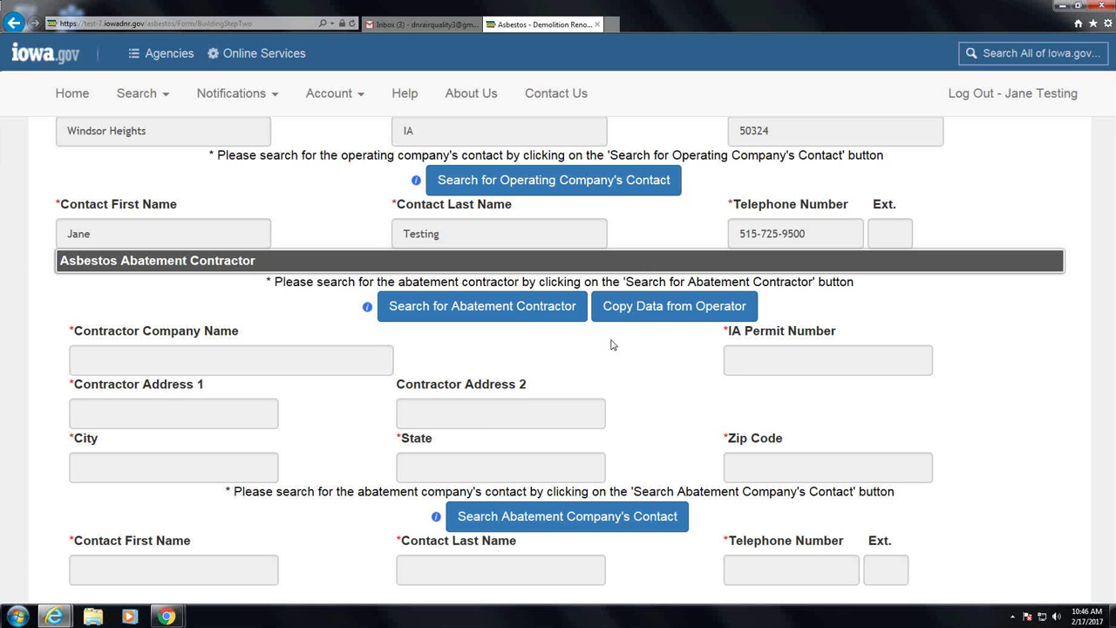
Copy the operator's details into the abatement contractor and save Step 2
{"action": "left_click", "coordinate": [688, 316]}
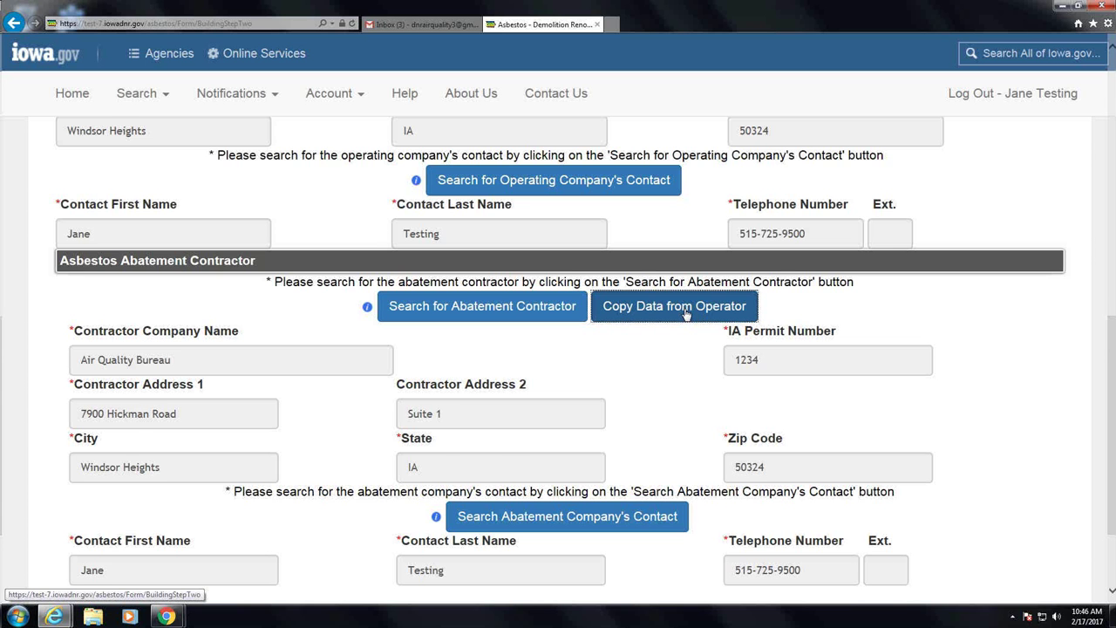
{"action": "scroll", "coordinate": [685, 314], "scroll_direction": "down", "scroll_amount": 2}
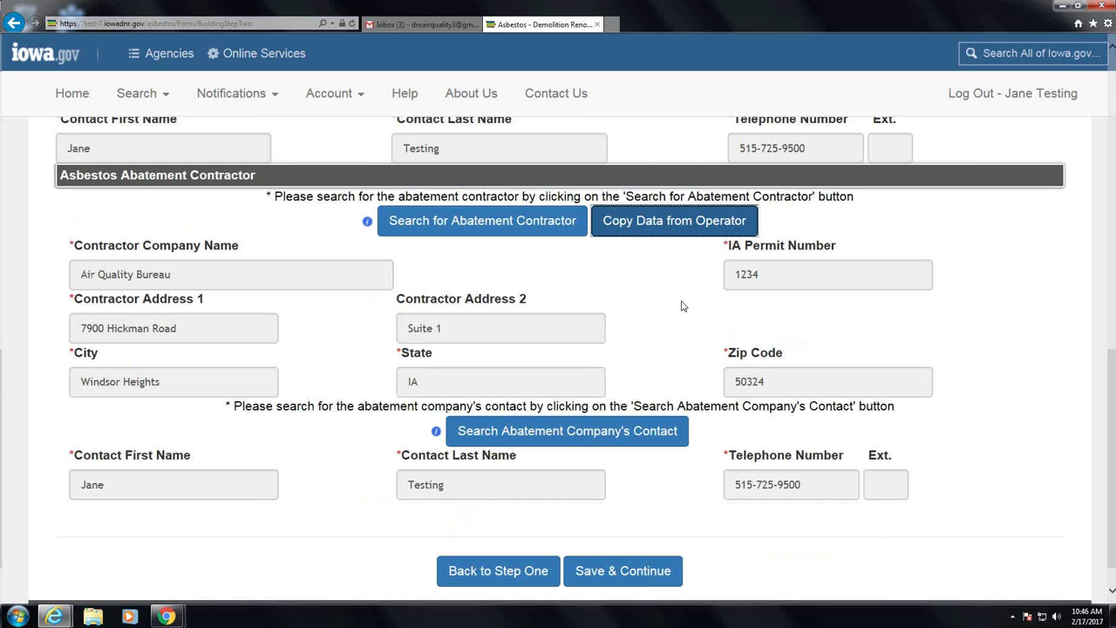
{"action": "scroll", "coordinate": [601, 544], "scroll_direction": "down", "scroll_amount": 1}
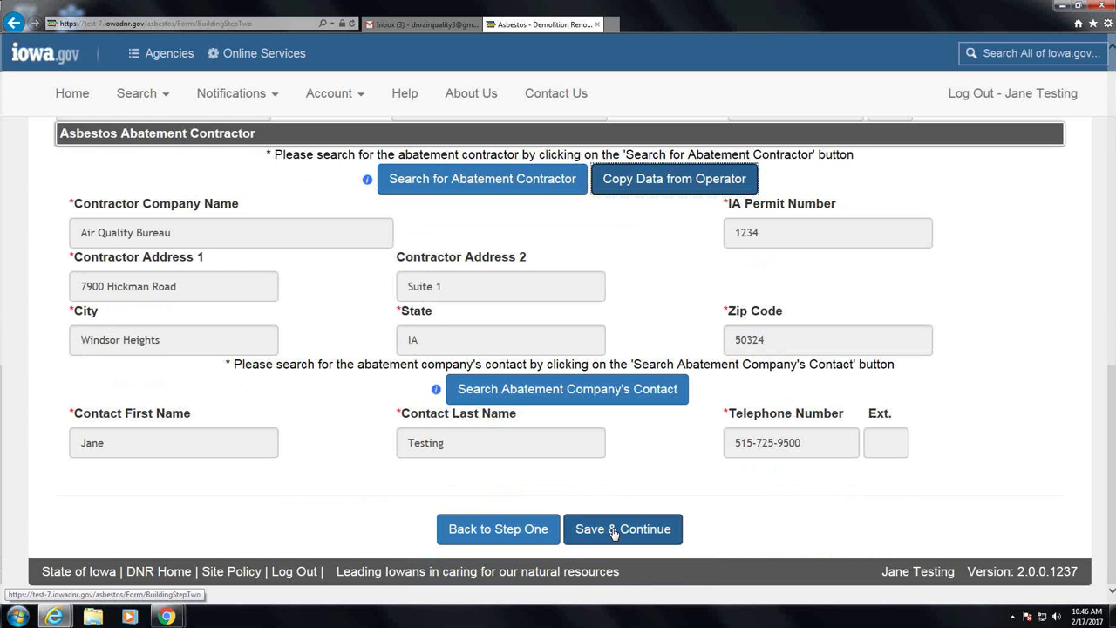
{"action": "left_click", "coordinate": [614, 530]}
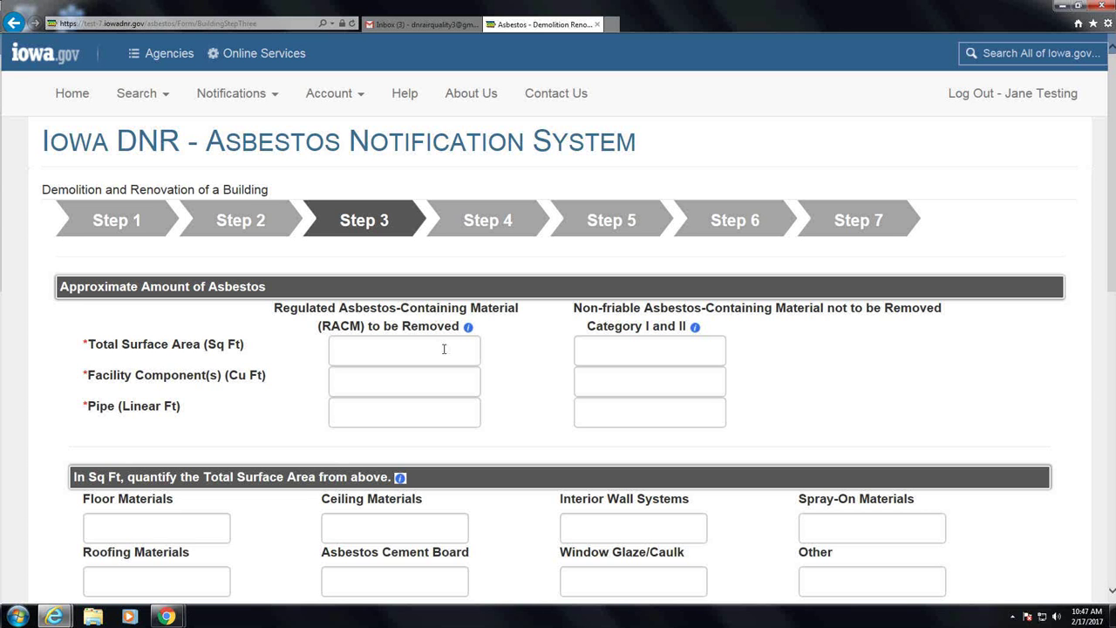
Enter a RACM total surface area of 200 sq ft, with Floor Materials 100 and Ceiling Materials 50
{"action": "left_click", "coordinate": [443, 349]}
{"action": "type", "text": "200"}
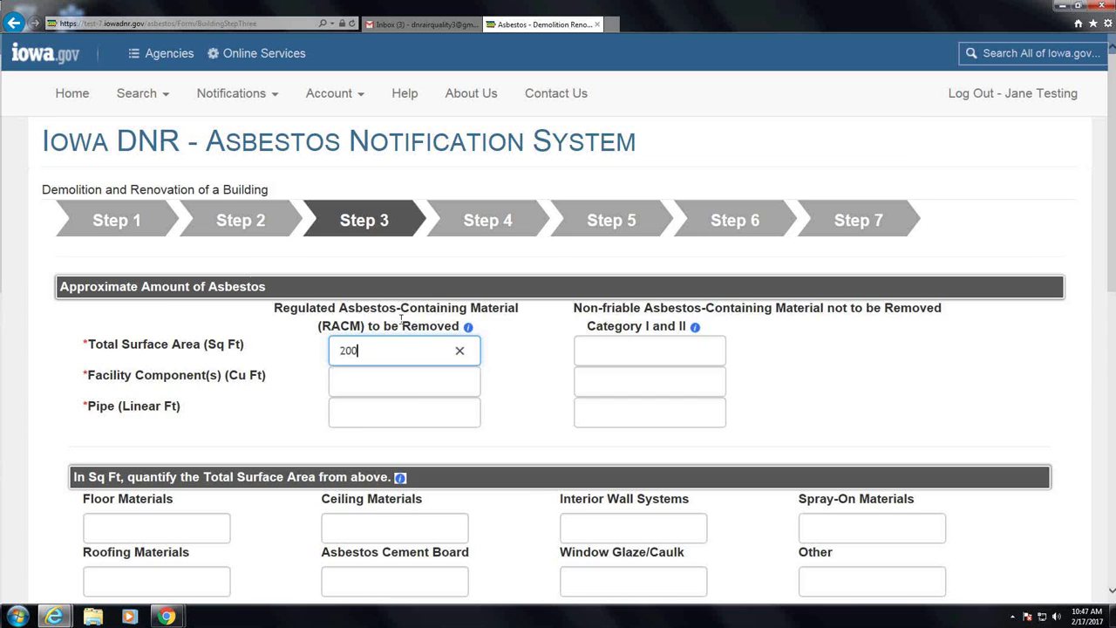
{"action": "scroll", "coordinate": [400, 321], "scroll_direction": "down", "scroll_amount": 1}
{"action": "scroll", "coordinate": [400, 325], "scroll_direction": "down", "scroll_amount": 1}
{"action": "key", "text": "Tab"}
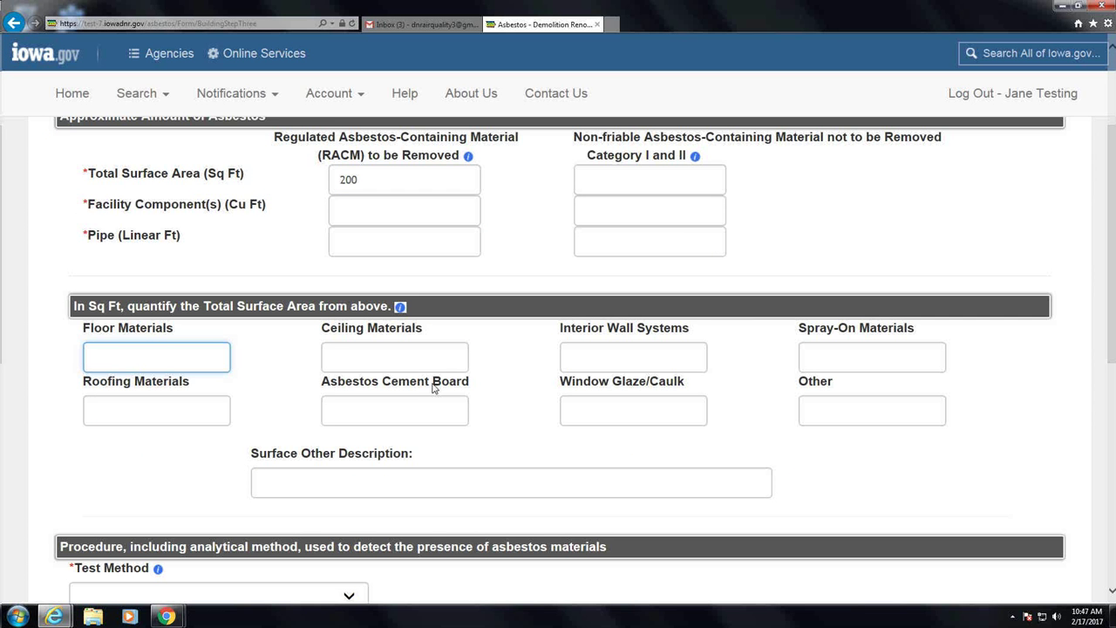
{"action": "type", "text": "100"}
{"action": "left_click", "coordinate": [440, 356]}
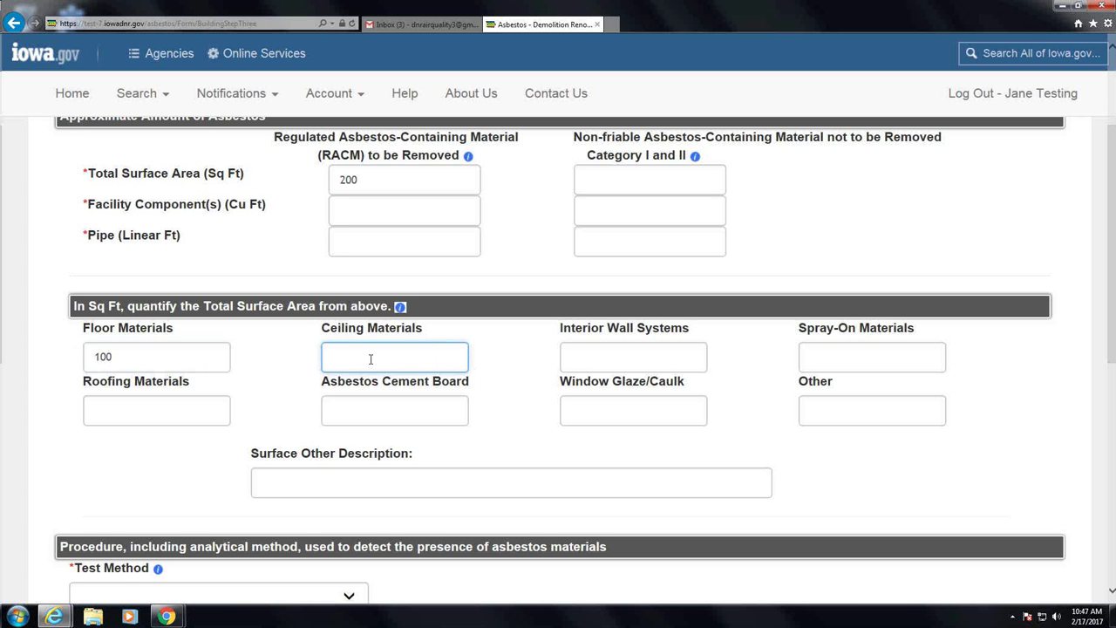
{"action": "type", "text": "50"}
{"action": "scroll", "coordinate": [503, 449], "scroll_direction": "down", "scroll_amount": 2}
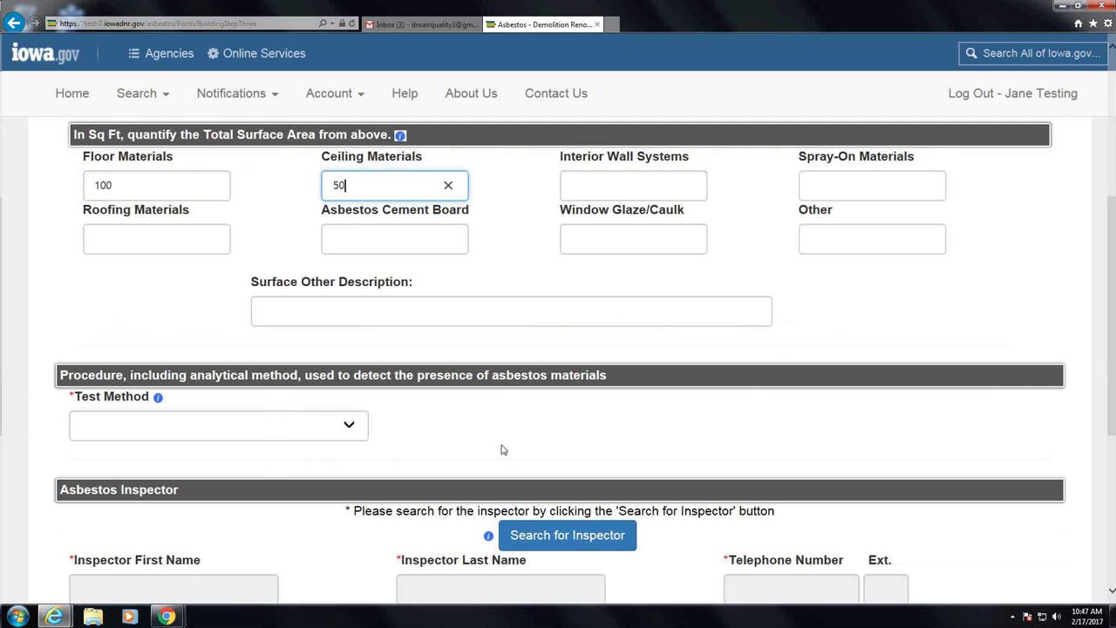
Set the Test Method to Assumed Asbestos, then change it to Polar Light Microscopy
{"action": "left_click", "coordinate": [353, 424]}
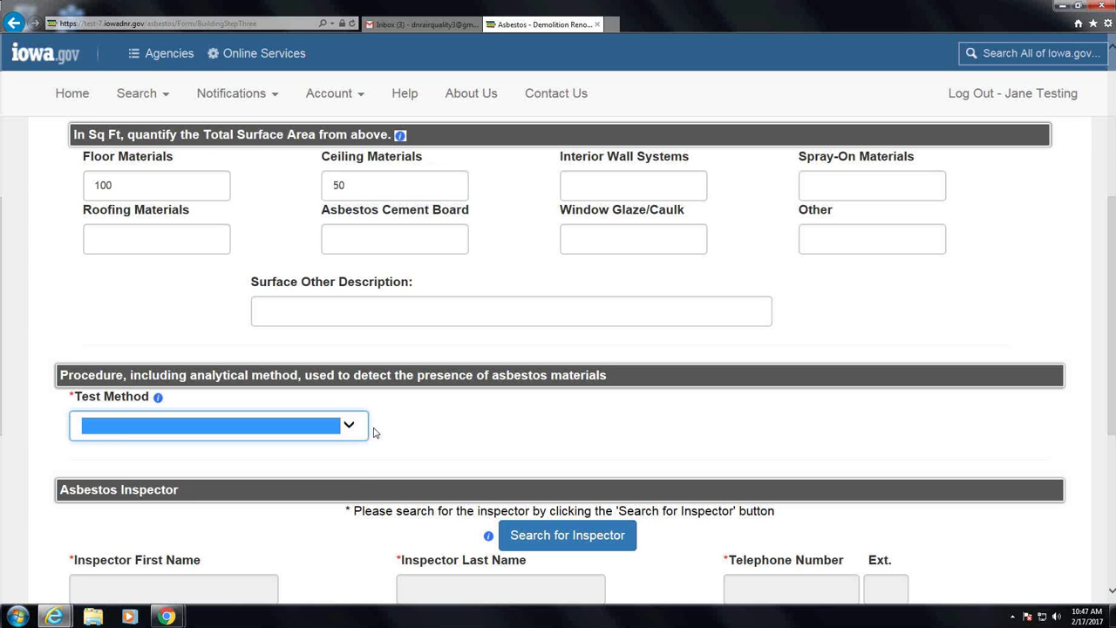
{"action": "left_click", "coordinate": [347, 430]}
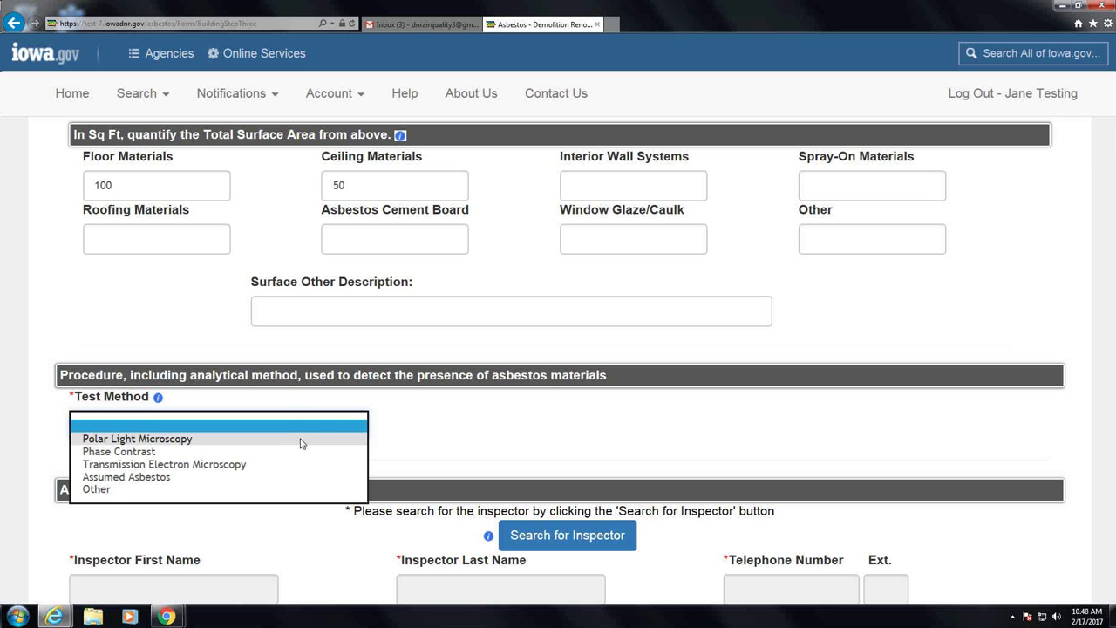
{"action": "left_click", "coordinate": [273, 477]}
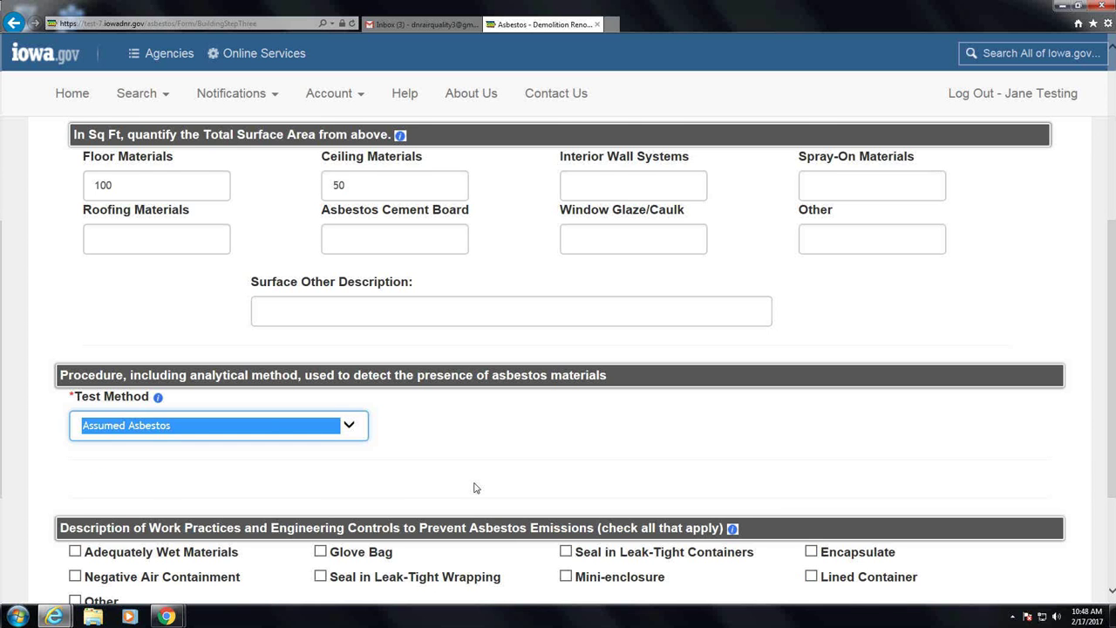
{"action": "scroll", "coordinate": [475, 488], "scroll_direction": "down", "scroll_amount": 1}
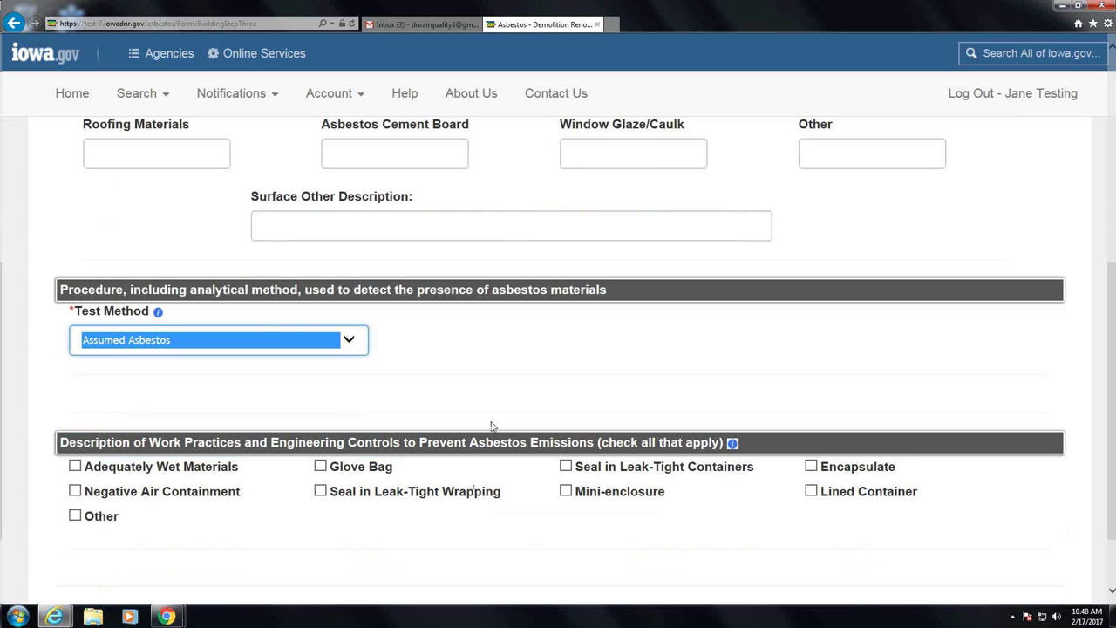
{"action": "scroll", "coordinate": [491, 426], "scroll_direction": "down", "scroll_amount": 1}
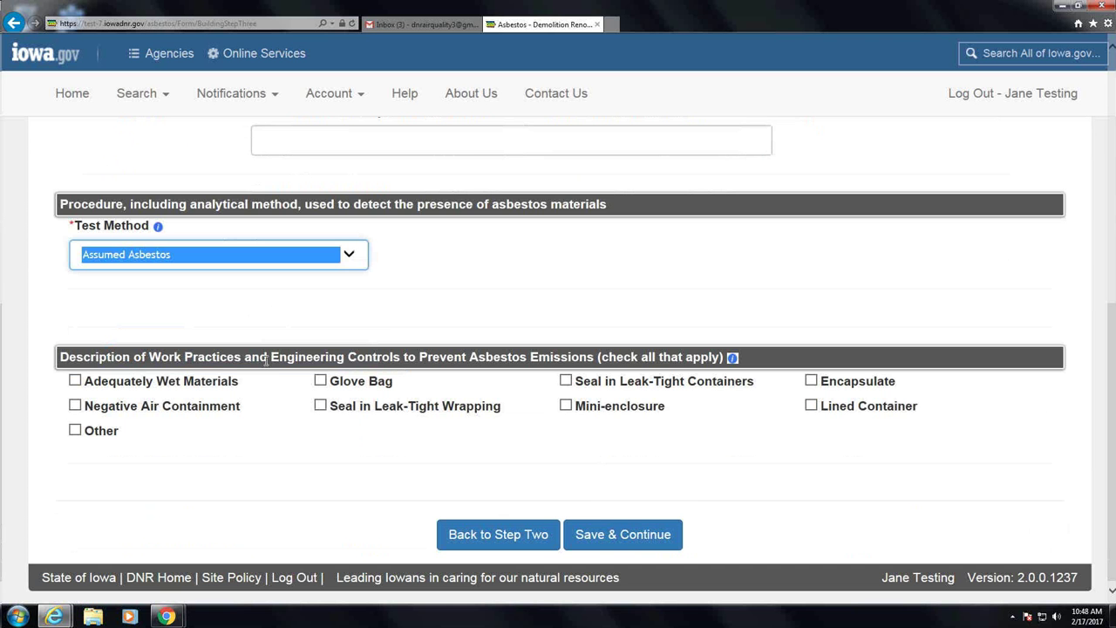
{"action": "left_click", "coordinate": [361, 260]}
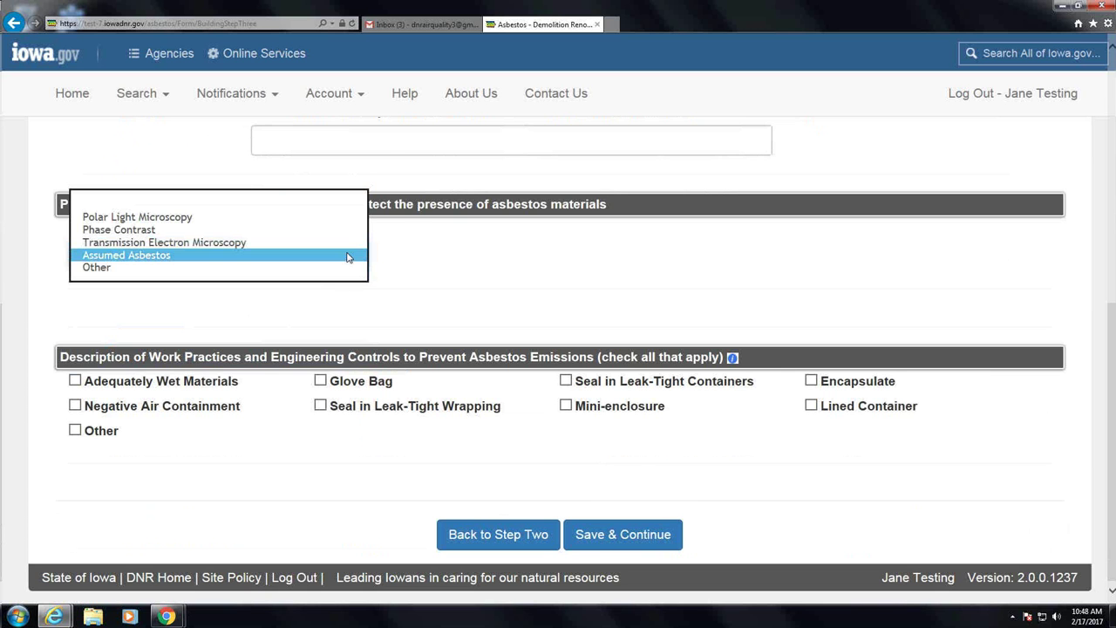
{"action": "left_click", "coordinate": [226, 217]}
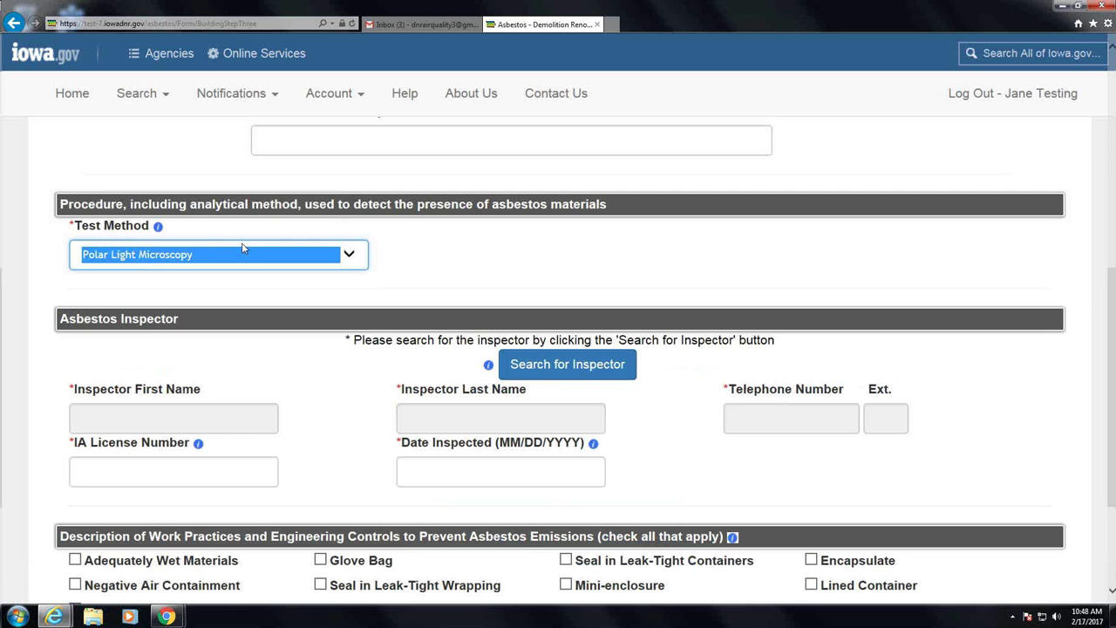
{"action": "scroll", "coordinate": [412, 340], "scroll_direction": "up", "scroll_amount": 2}
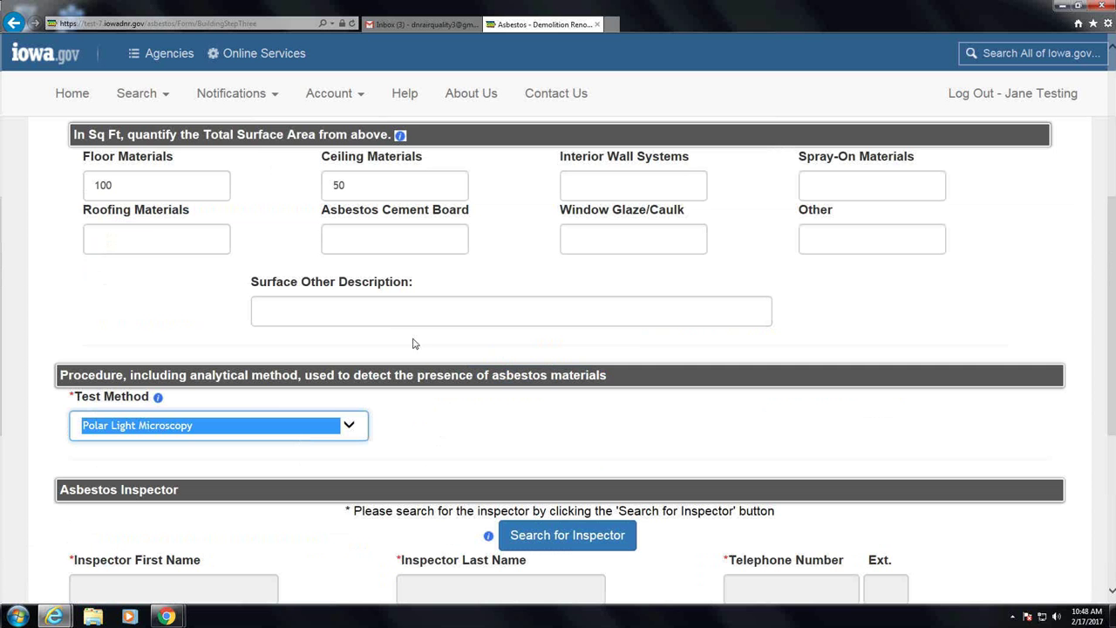
{"action": "scroll", "coordinate": [415, 342], "scroll_direction": "up", "scroll_amount": 1}
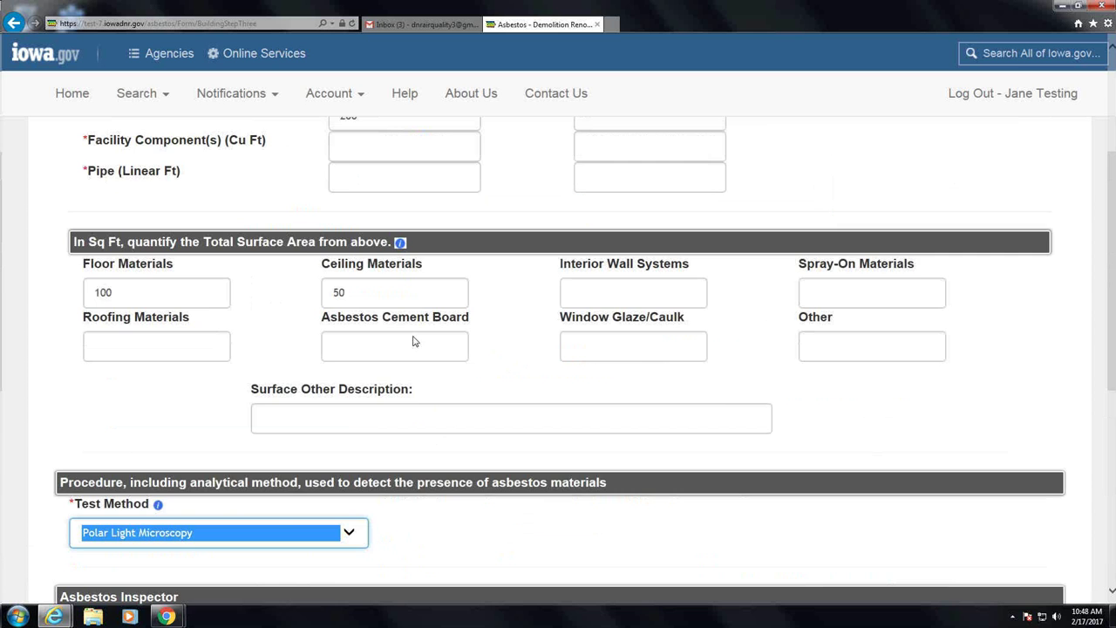
{"action": "scroll", "coordinate": [553, 293], "scroll_direction": "down", "scroll_amount": 4}
Search the inspector list by the inspector's first and last name
{"action": "left_click", "coordinate": [553, 291]}
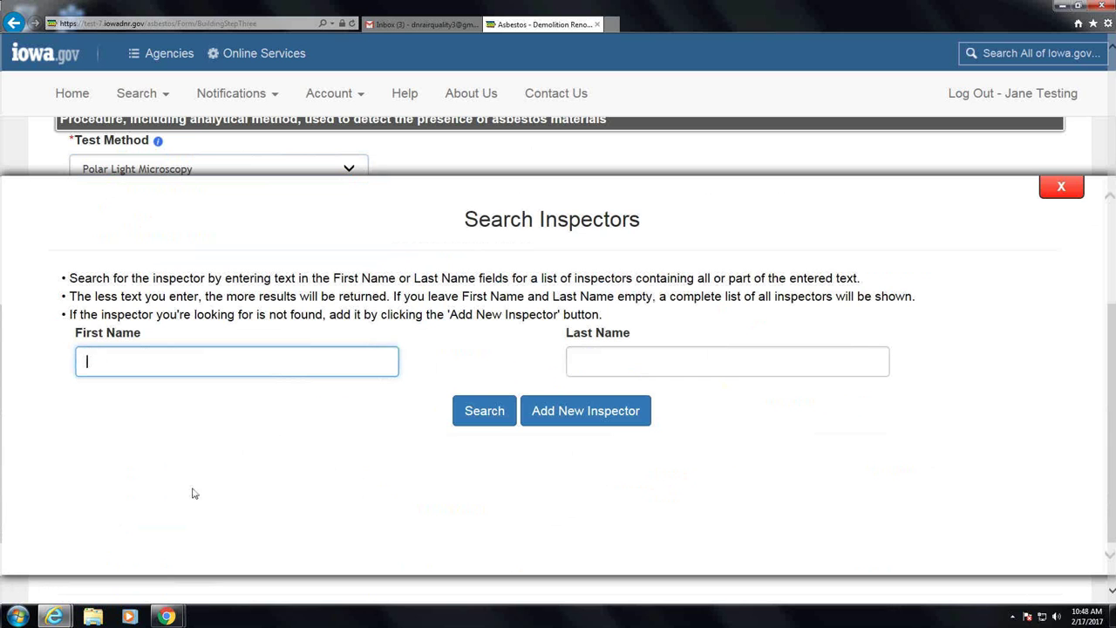
{"action": "key", "text": "Tab"}
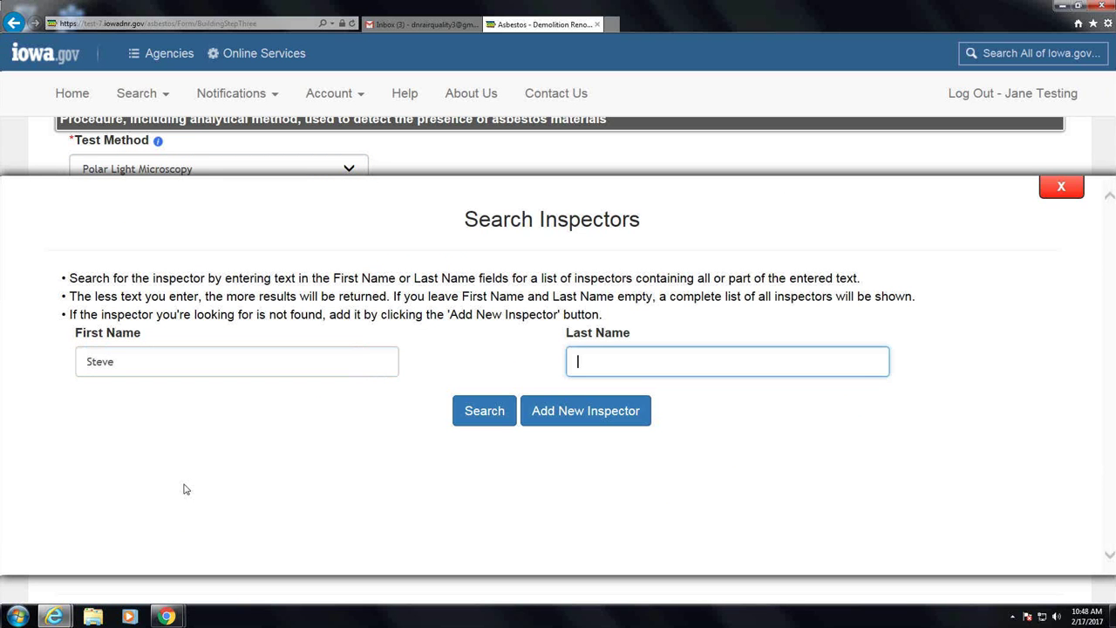
{"action": "left_click", "coordinate": [460, 411]}
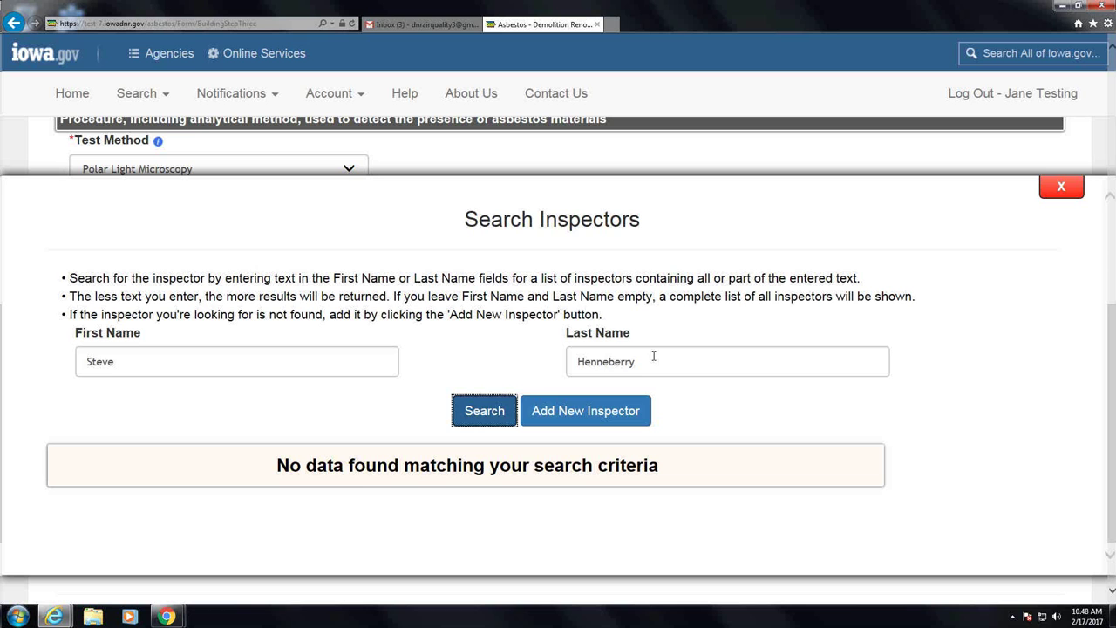
Retry the inspector search with the first name only, then with a different first name
{"action": "left_click_drag", "start_coordinate": [654, 355], "coordinate": [558, 343]}
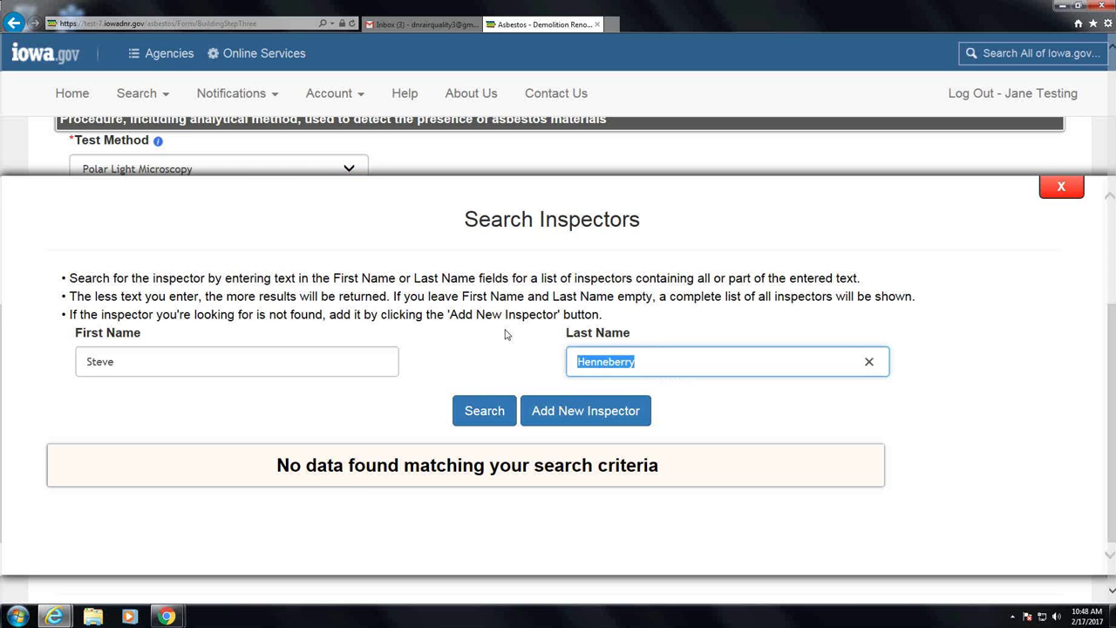
{"action": "key", "text": "BackSpace"}
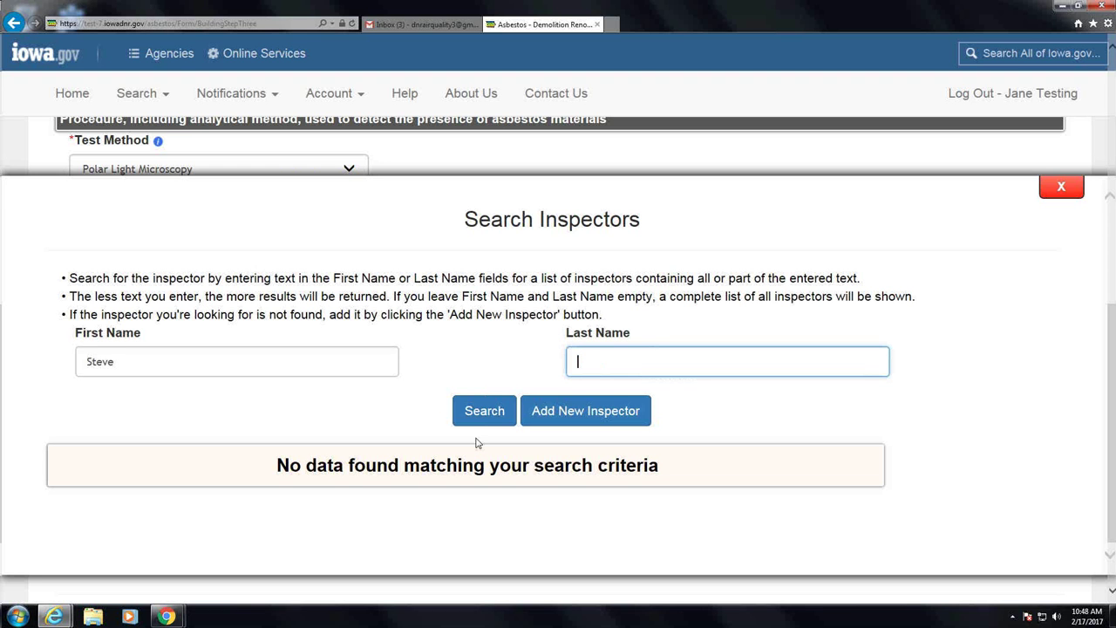
{"action": "left_click", "coordinate": [478, 421]}
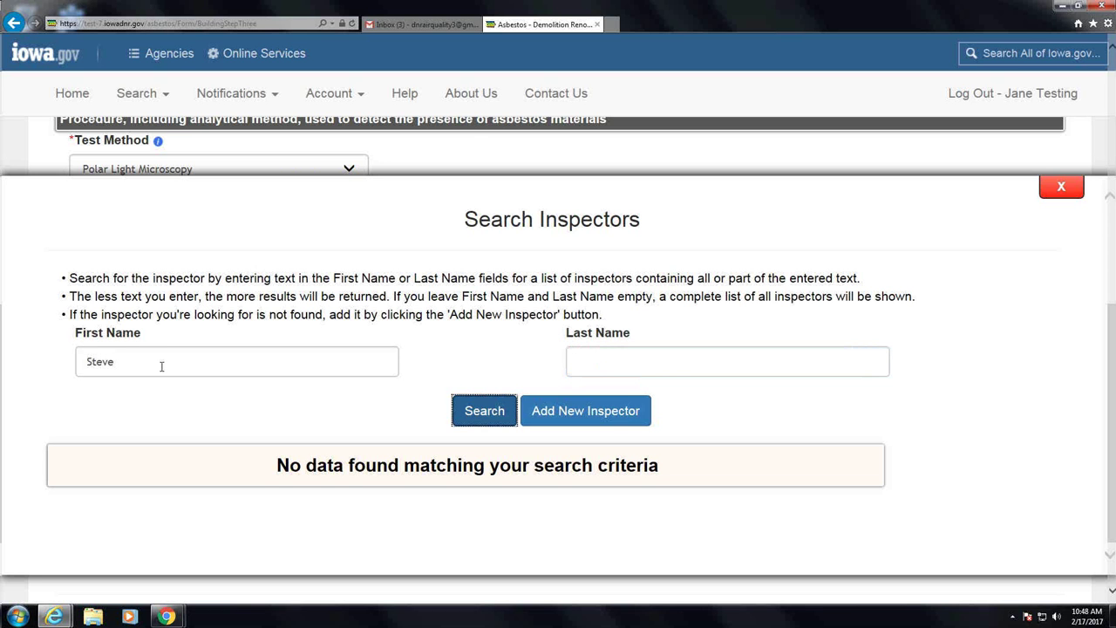
{"action": "double_click", "coordinate": [161, 366]}
{"action": "type", "text": "Cha"}
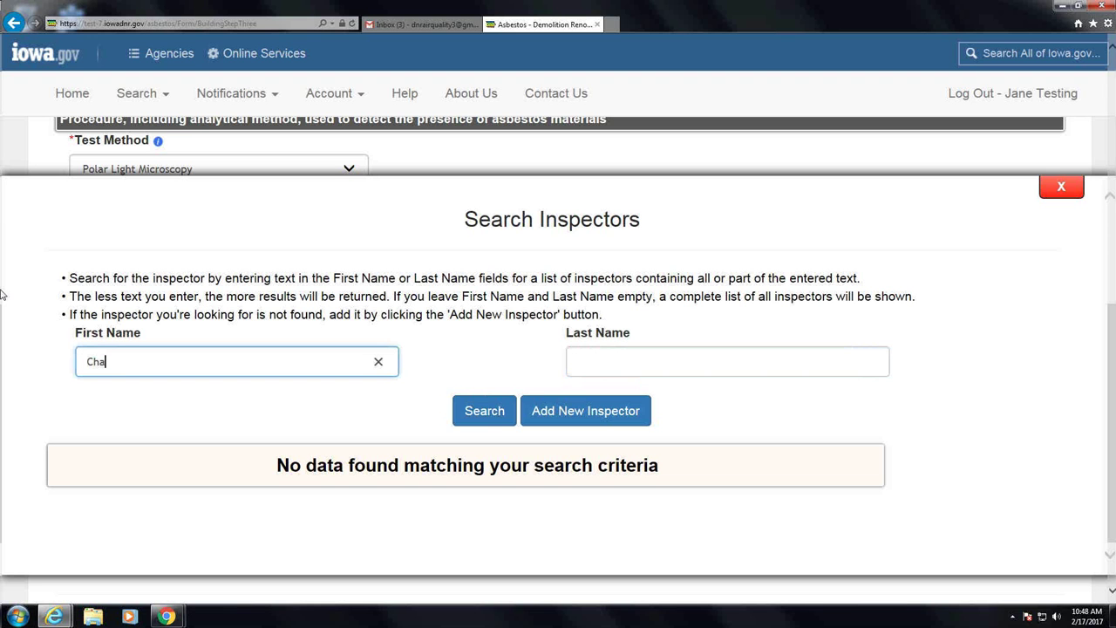
{"action": "type", "text": "d"}
{"action": "left_click", "coordinate": [456, 410]}
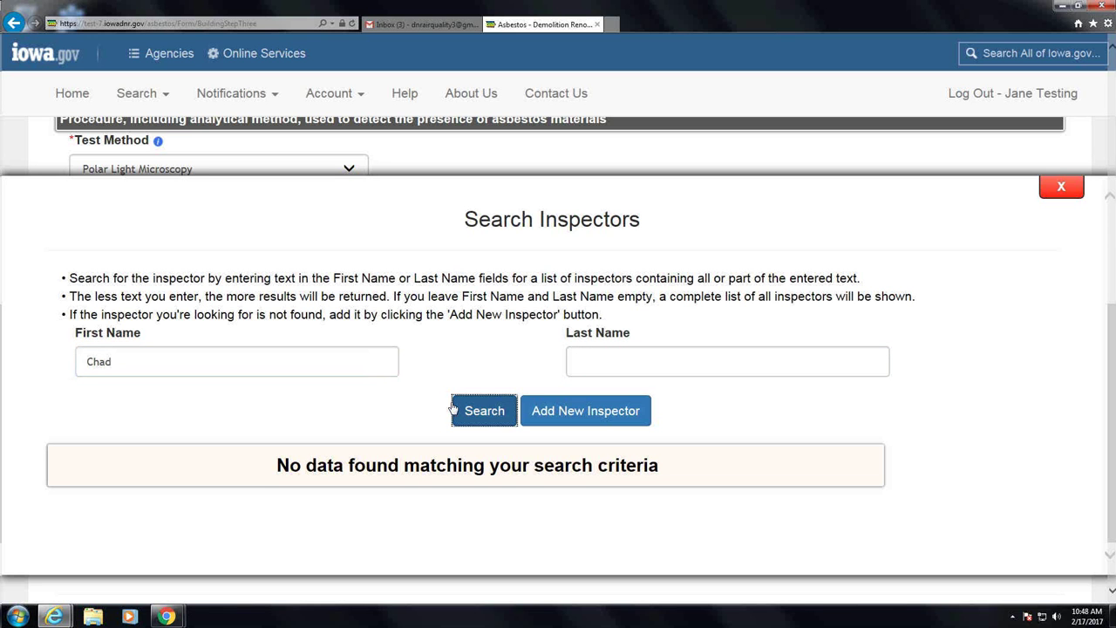
{"action": "left_click", "coordinate": [138, 361]}
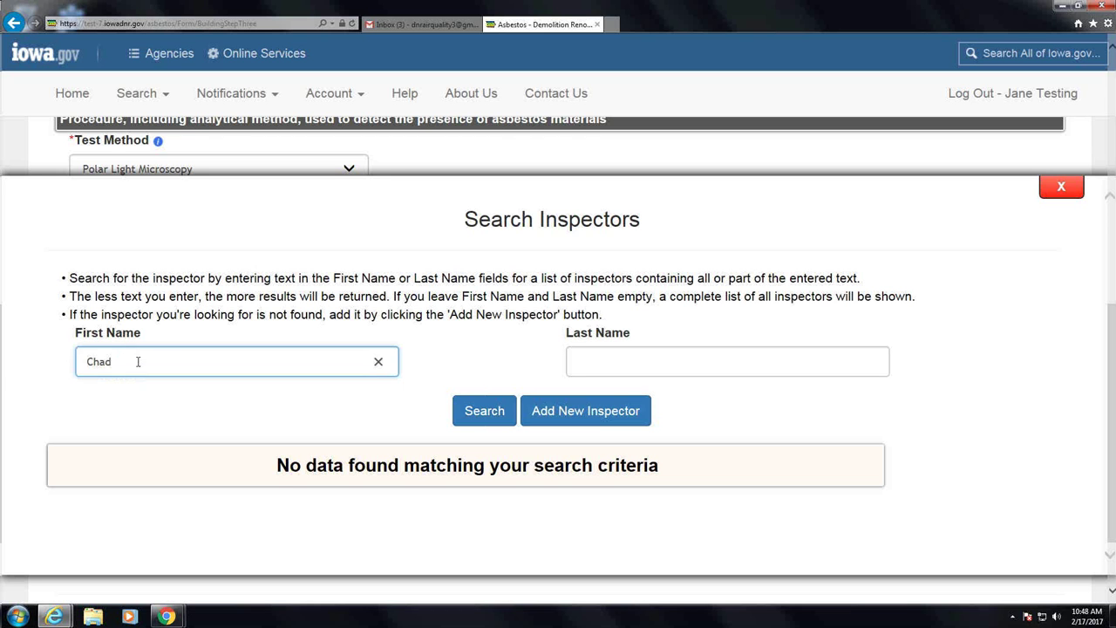
{"action": "left_click_drag", "start_coordinate": [138, 361], "coordinate": [48, 365]}
Add a new inspector with their first name, last name and telephone number, and save
{"action": "left_click", "coordinate": [605, 408]}
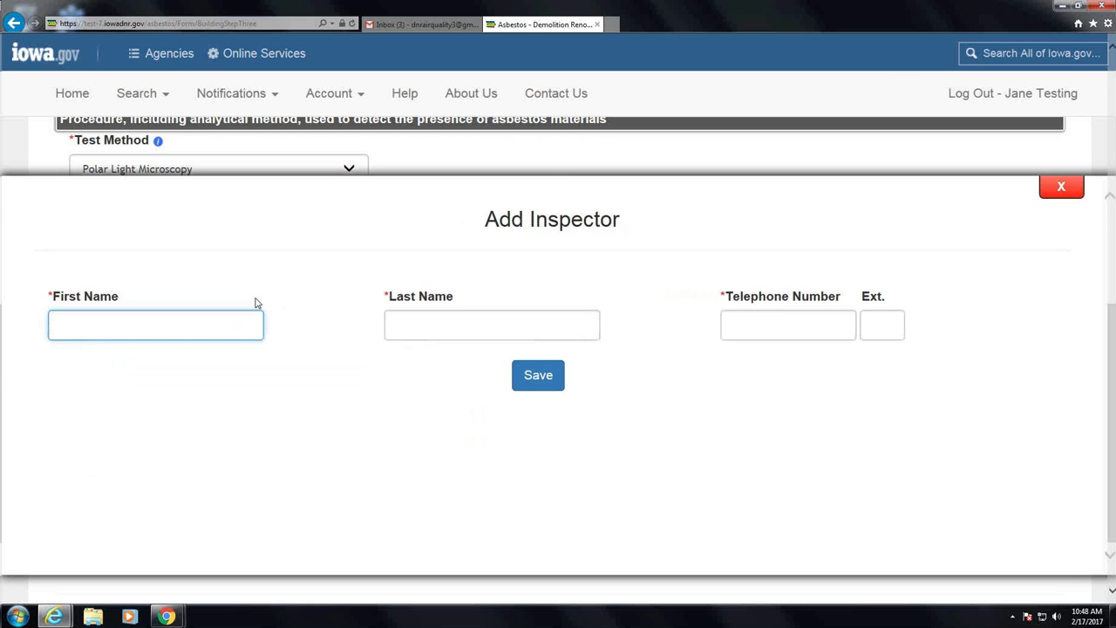
{"action": "key", "text": "Tab"}
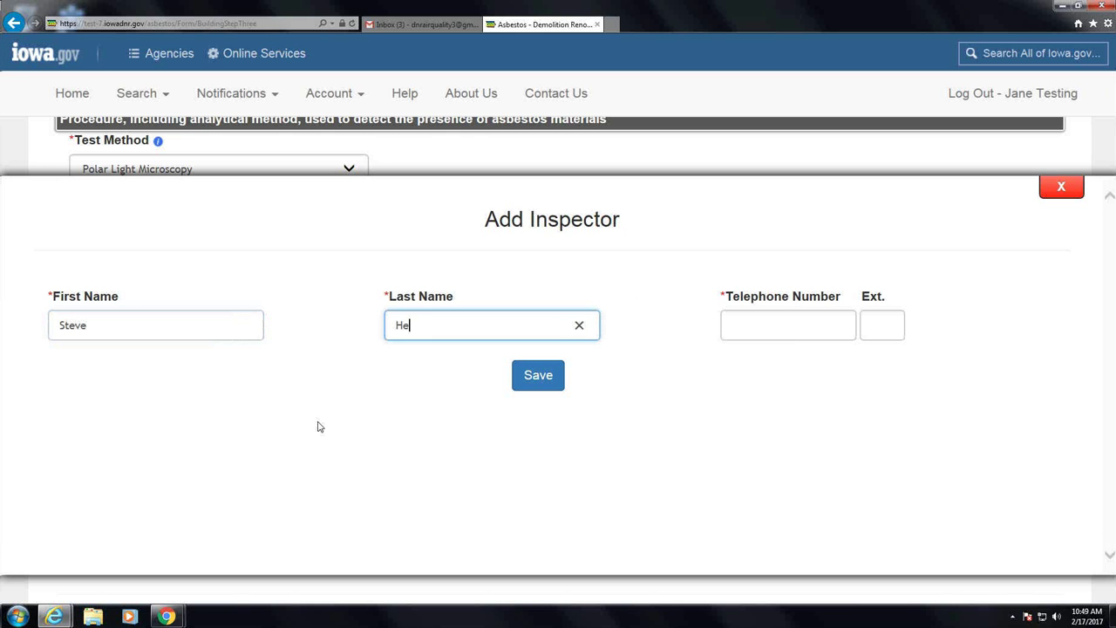
{"action": "key", "text": "Tab"}
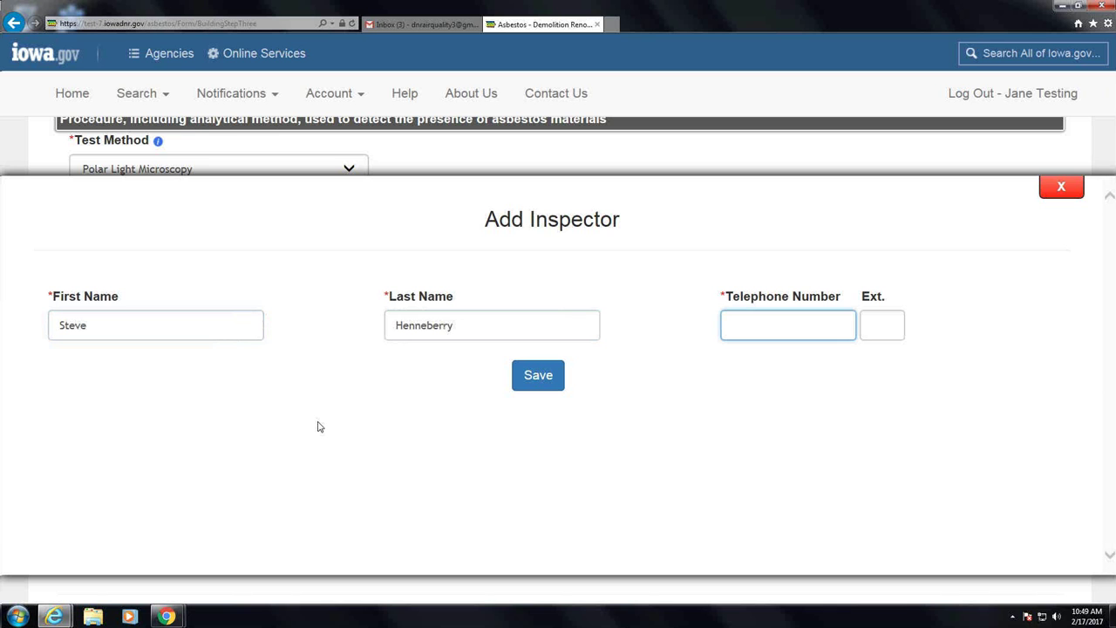
{"action": "left_click", "coordinate": [538, 375]}
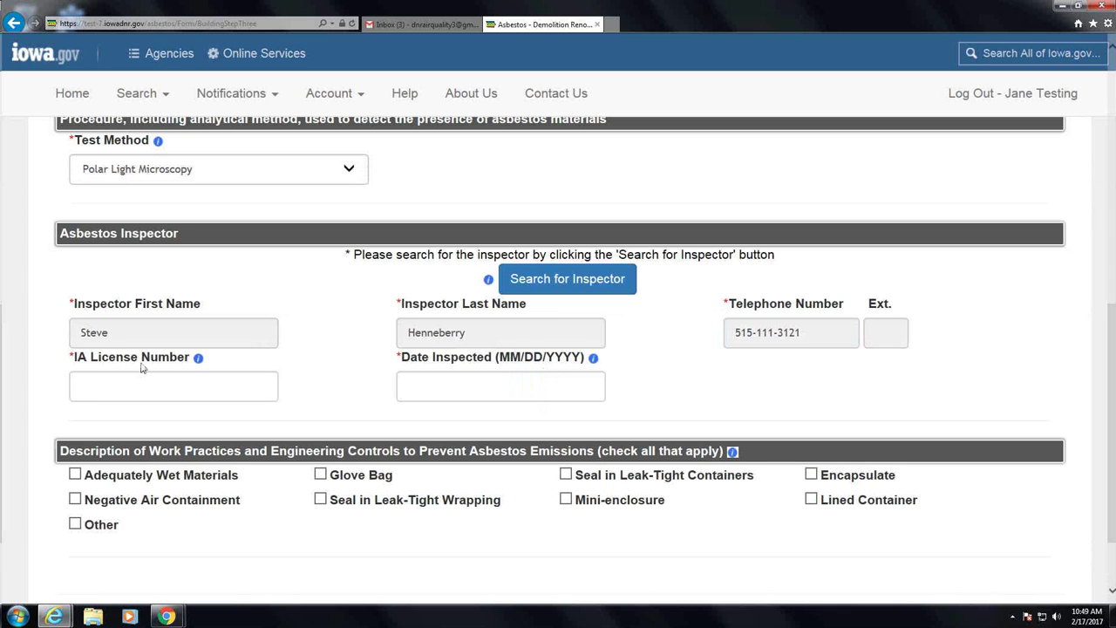
Enter the inspector's IA License Number and set Date Inspected to 02/15/2017
{"action": "left_click", "coordinate": [201, 395]}
{"action": "type", "text": "16"}
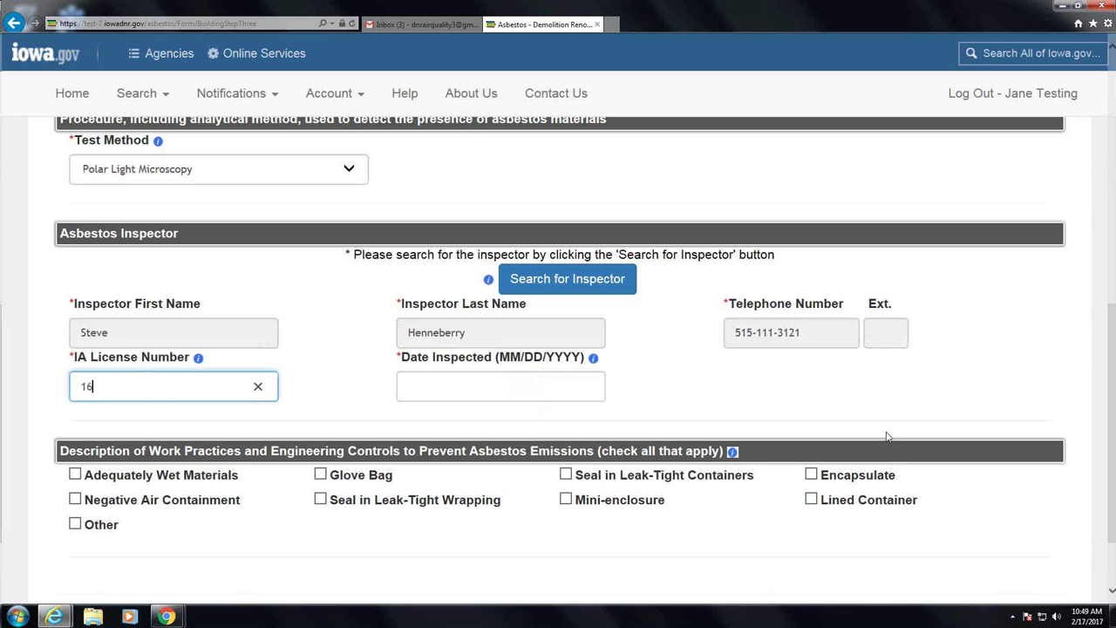
{"action": "type", "text": "-"}
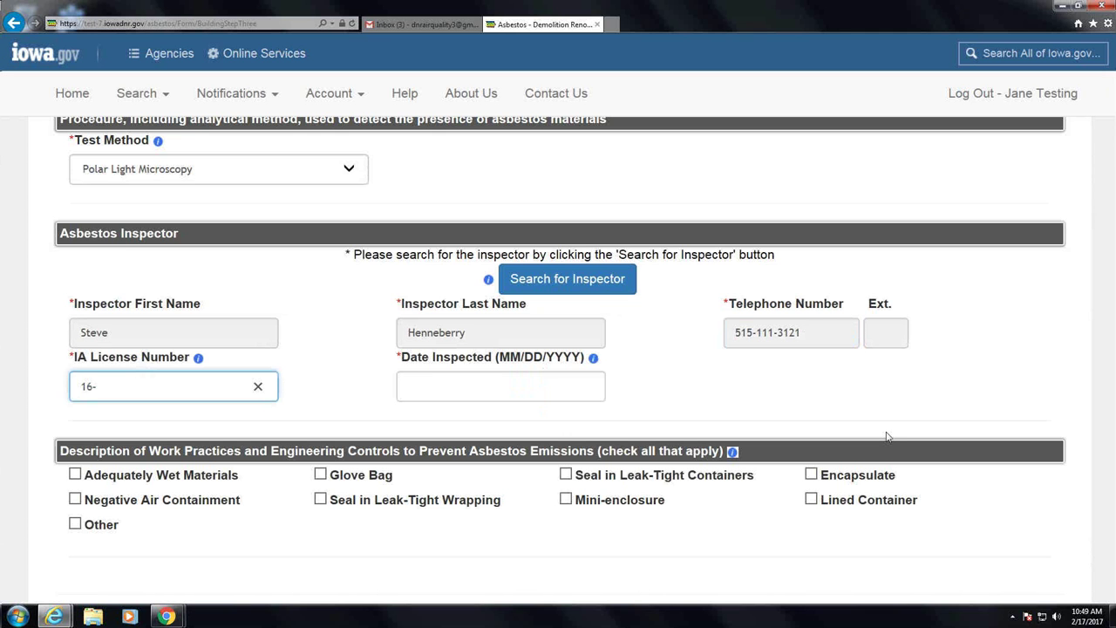
{"action": "type", "text": "1111"}
{"action": "left_click", "coordinate": [526, 381]}
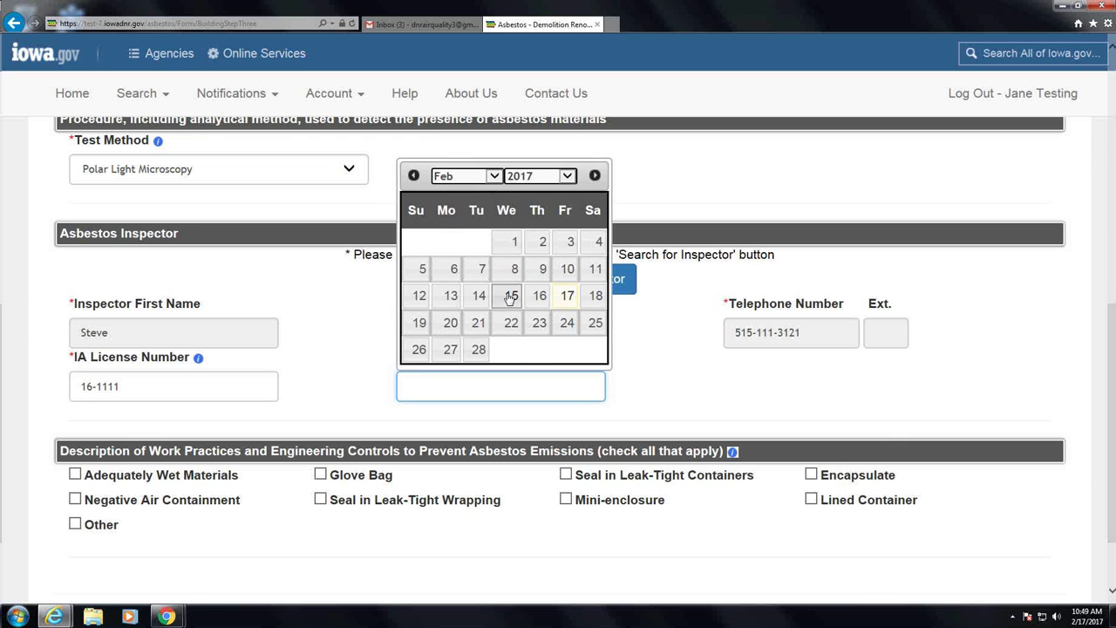
{"action": "left_click", "coordinate": [510, 297]}
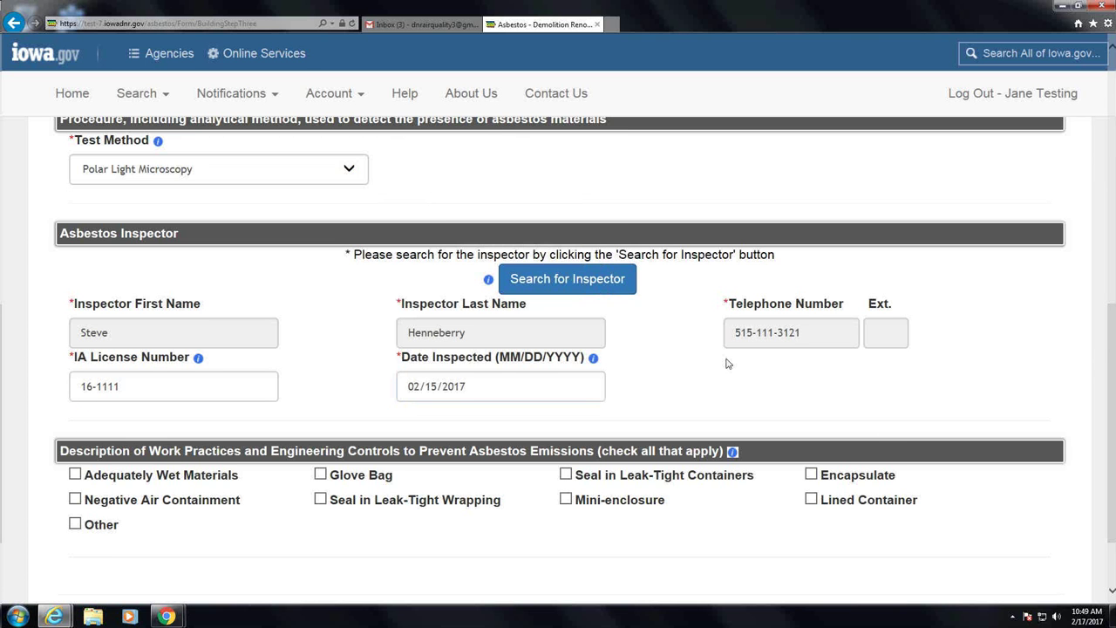
{"action": "scroll", "coordinate": [728, 364], "scroll_direction": "down", "scroll_amount": 2}
Tick Adequately Wet Materials as the work practice and attempt Save & Continue on Step 3
{"action": "left_click", "coordinate": [74, 376]}
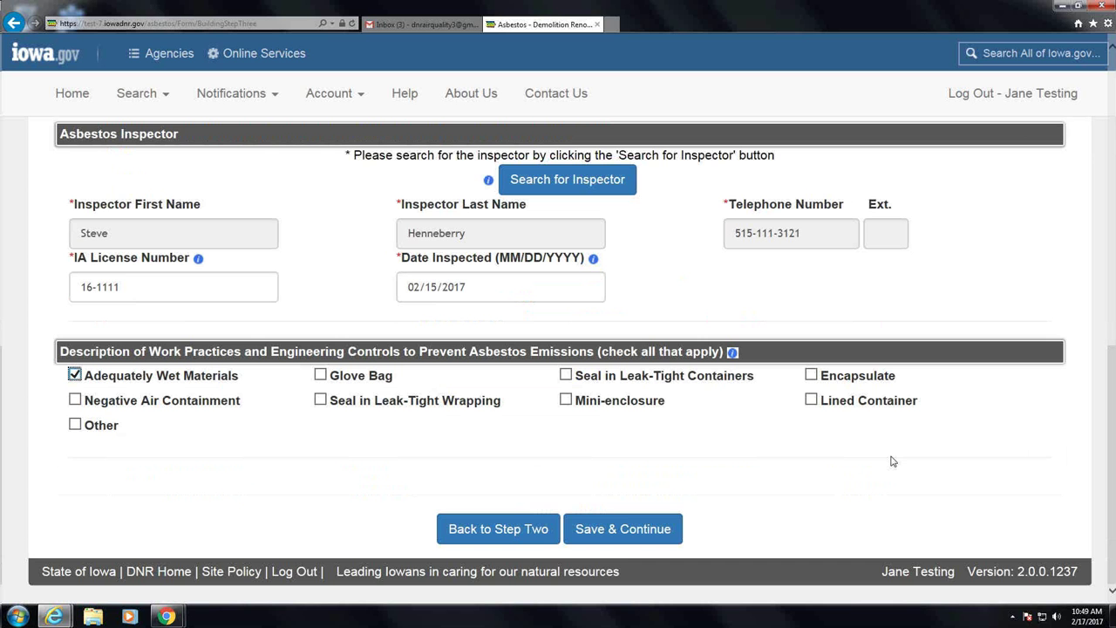
{"action": "left_click", "coordinate": [606, 542]}
{"action": "scroll", "coordinate": [817, 251], "scroll_direction": "up", "scroll_amount": 3}
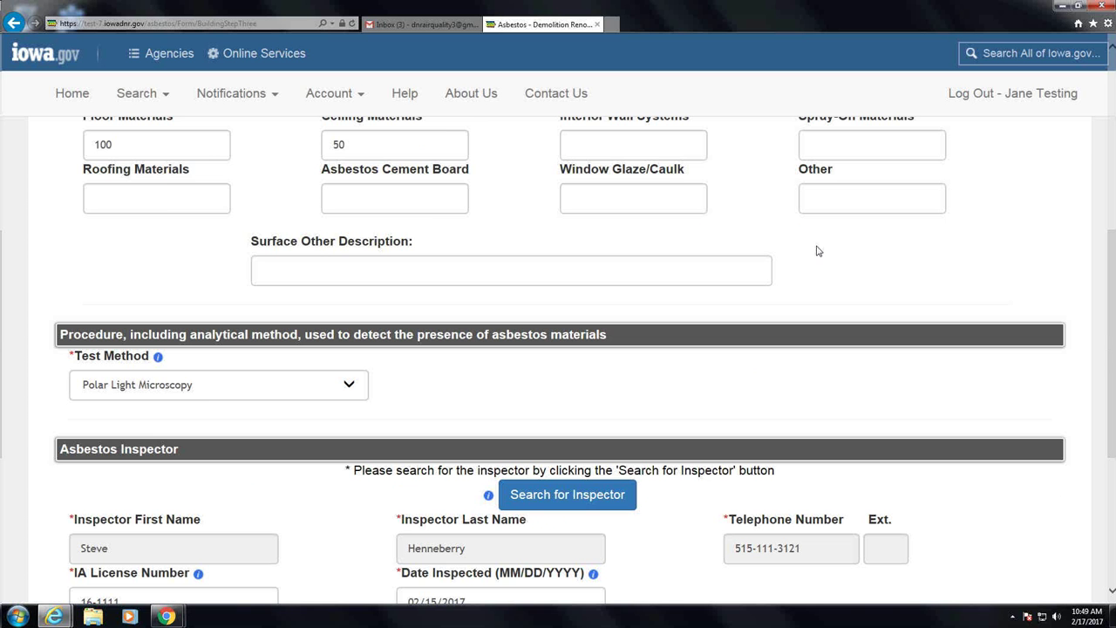
{"action": "scroll", "coordinate": [817, 251], "scroll_direction": "up", "scroll_amount": 5}
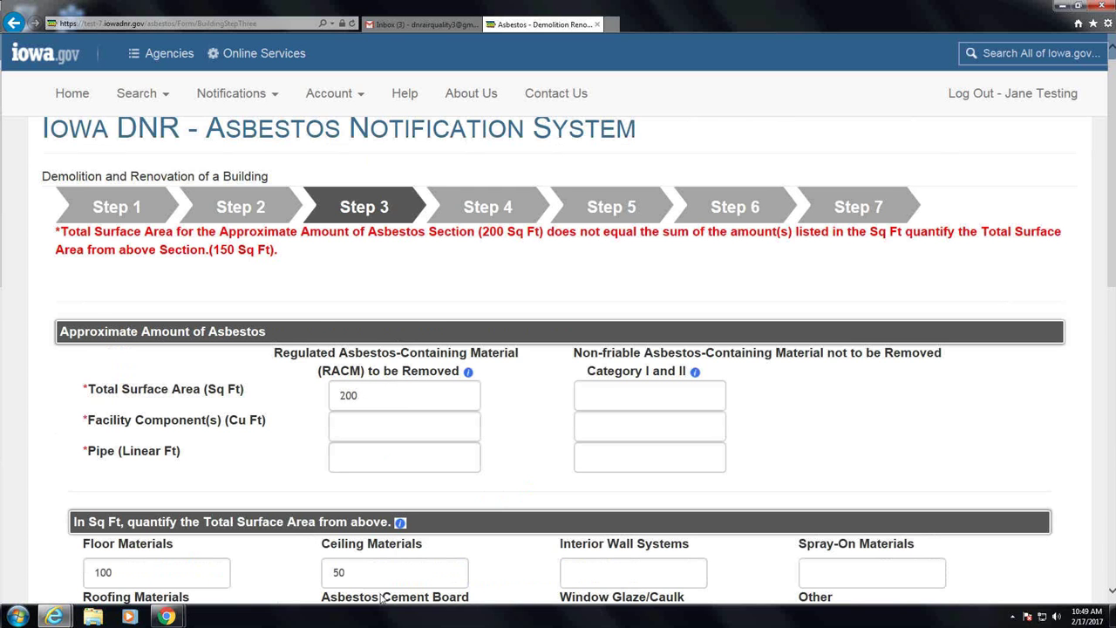
Change Ceiling Materials from 50 to 100 sq ft so the areas total 200
{"action": "scroll", "coordinate": [538, 410], "scroll_direction": "down", "scroll_amount": 2}
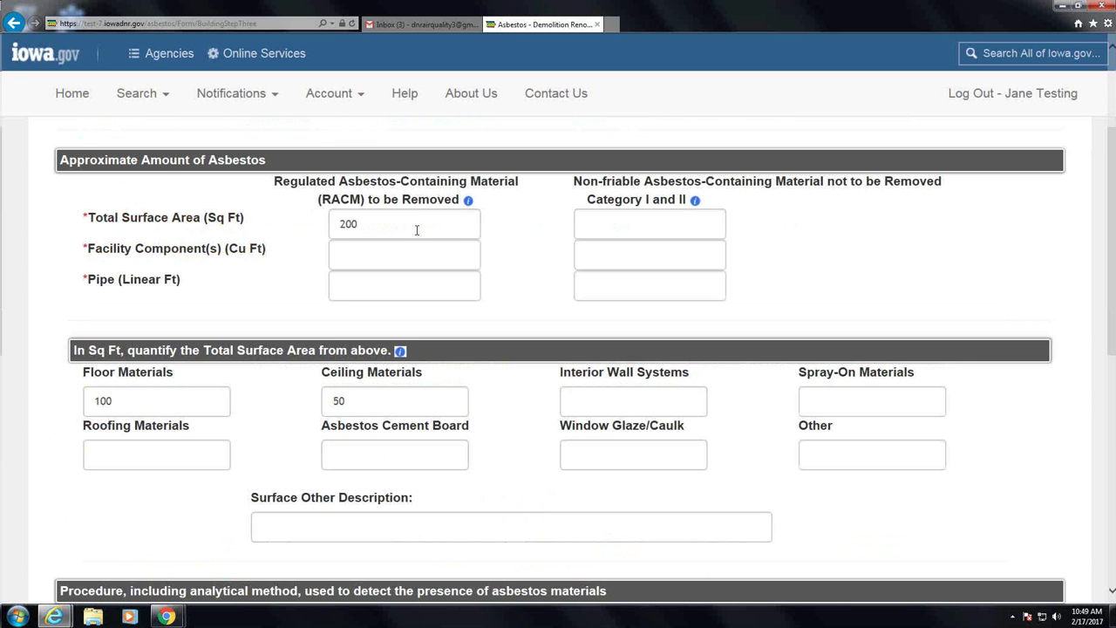
{"action": "double_click", "coordinate": [399, 404]}
{"action": "type", "text": "100"}
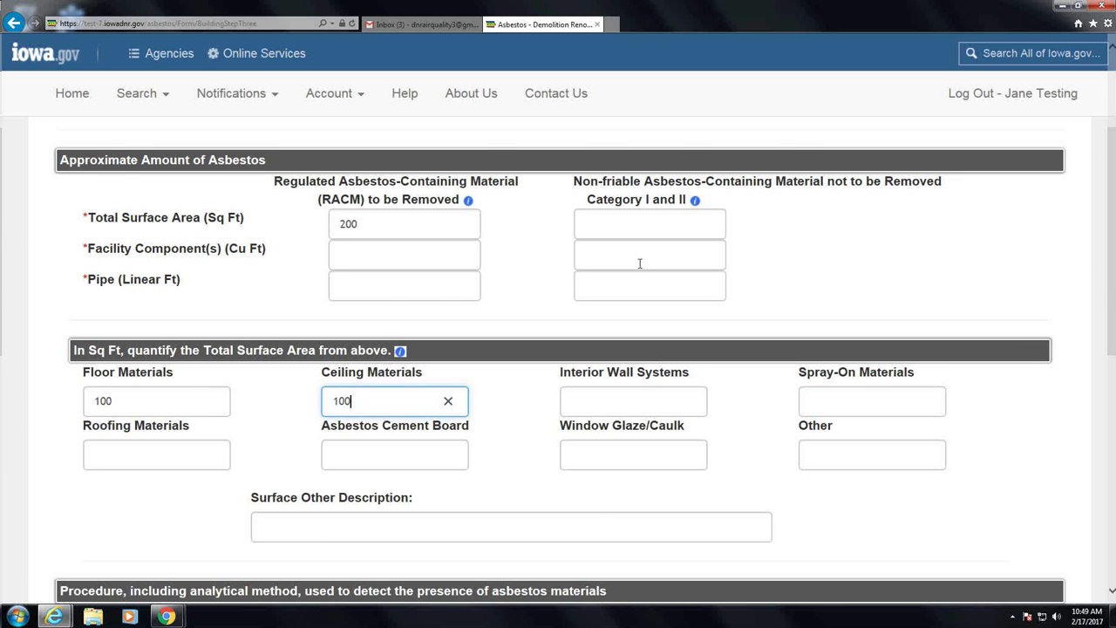
{"action": "scroll", "coordinate": [678, 357], "scroll_direction": "down", "scroll_amount": 6}
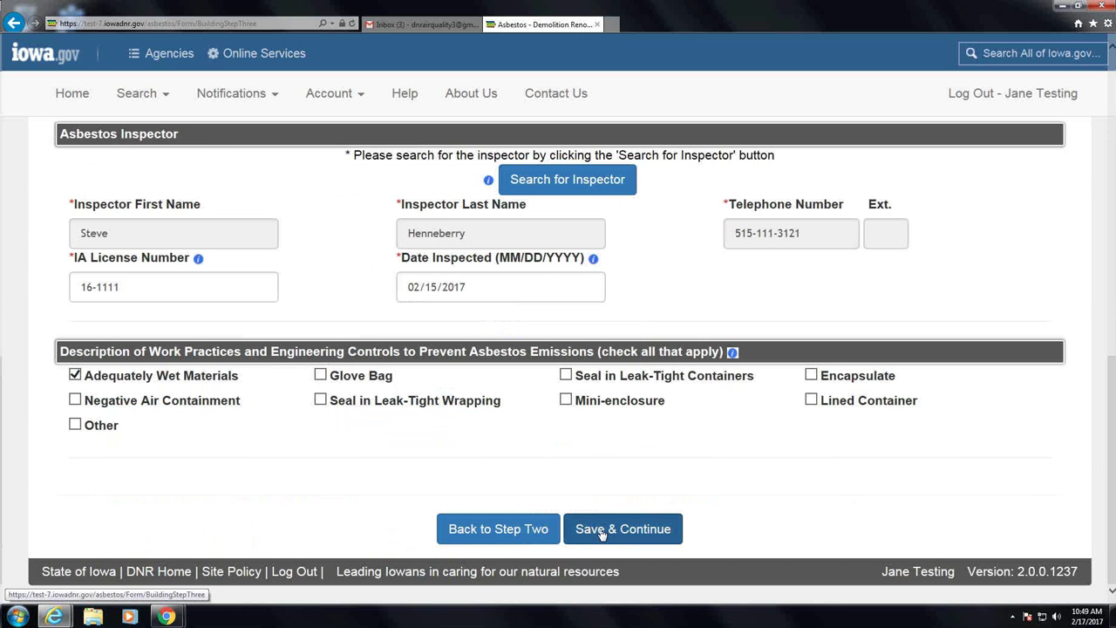
Save Step 3 and continue to Step 4
{"action": "left_click", "coordinate": [601, 533]}
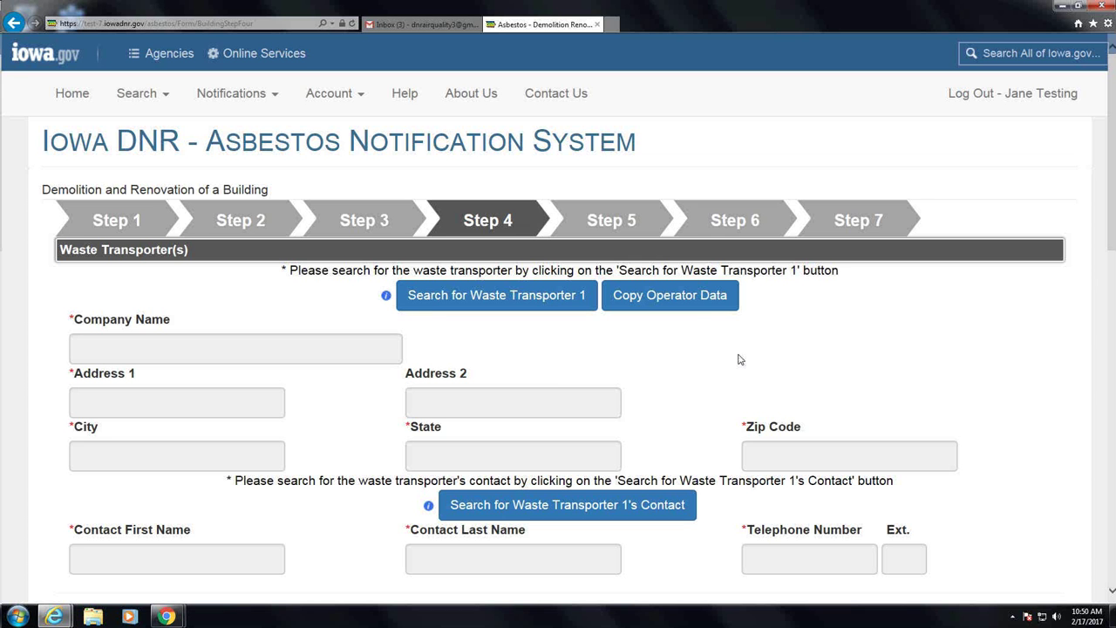
{"action": "scroll", "coordinate": [696, 338], "scroll_direction": "down", "scroll_amount": 2}
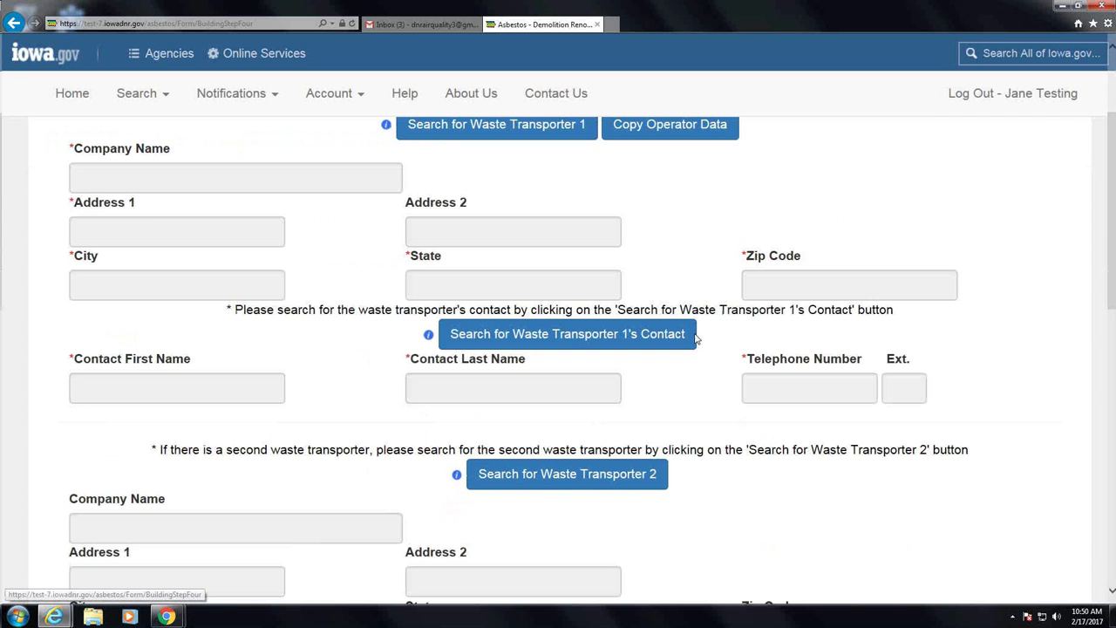
{"action": "scroll", "coordinate": [696, 338], "scroll_direction": "up", "scroll_amount": 1}
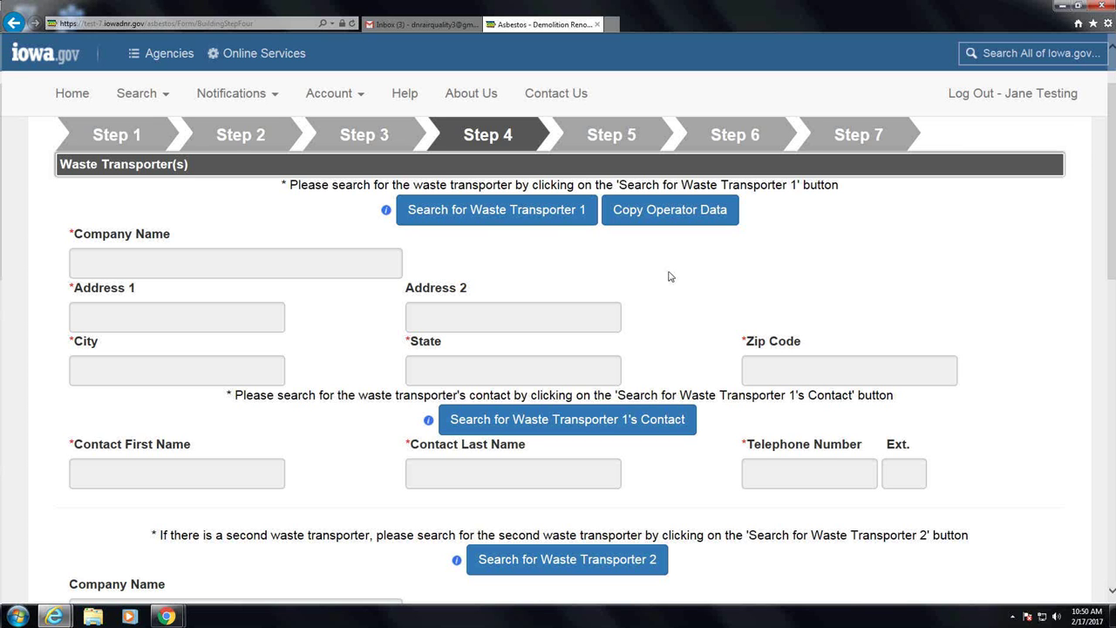
Copy the operator's Air Quality Bureau details into Waste Transporter 1
{"action": "left_click", "coordinate": [642, 218]}
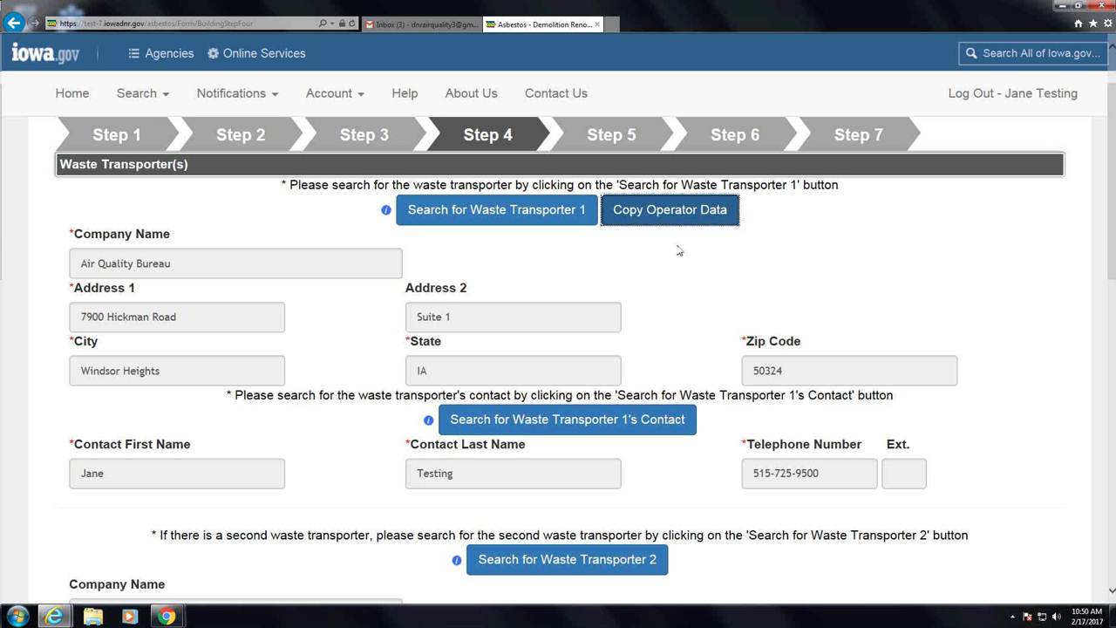
{"action": "scroll", "coordinate": [679, 252], "scroll_direction": "down", "scroll_amount": 3}
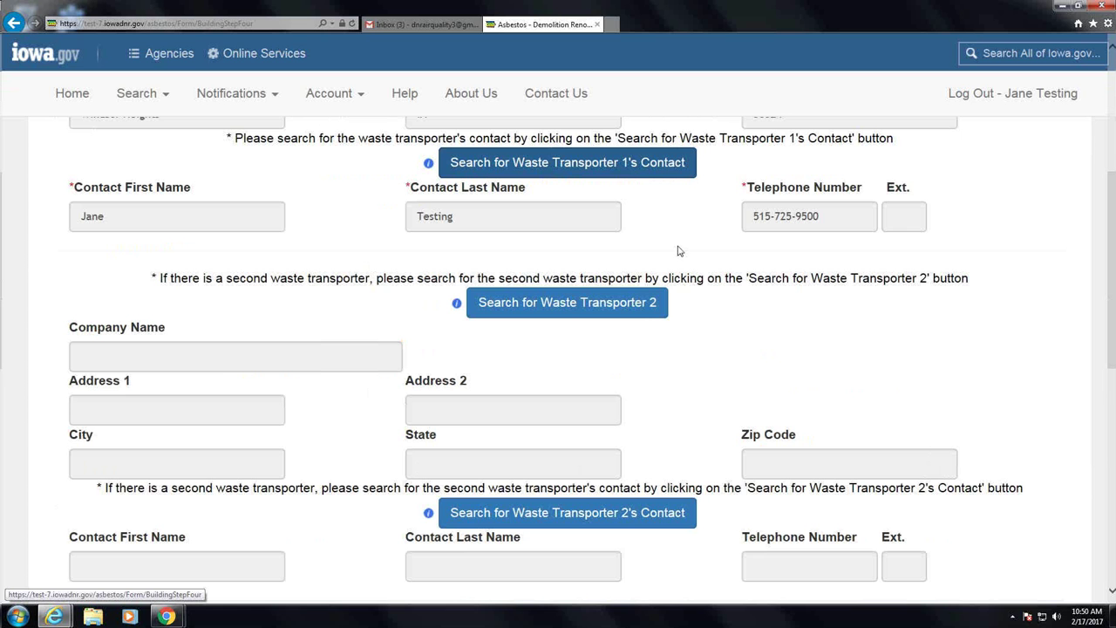
{"action": "scroll", "coordinate": [689, 251], "scroll_direction": "down", "scroll_amount": 1}
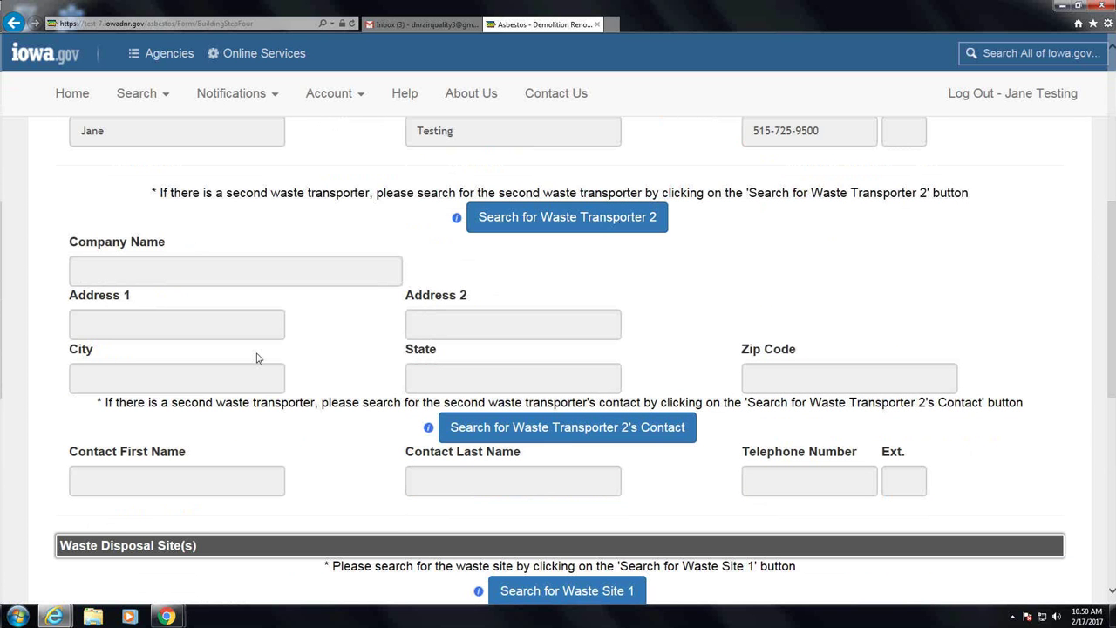
{"action": "scroll", "coordinate": [629, 384], "scroll_direction": "down", "scroll_amount": 3}
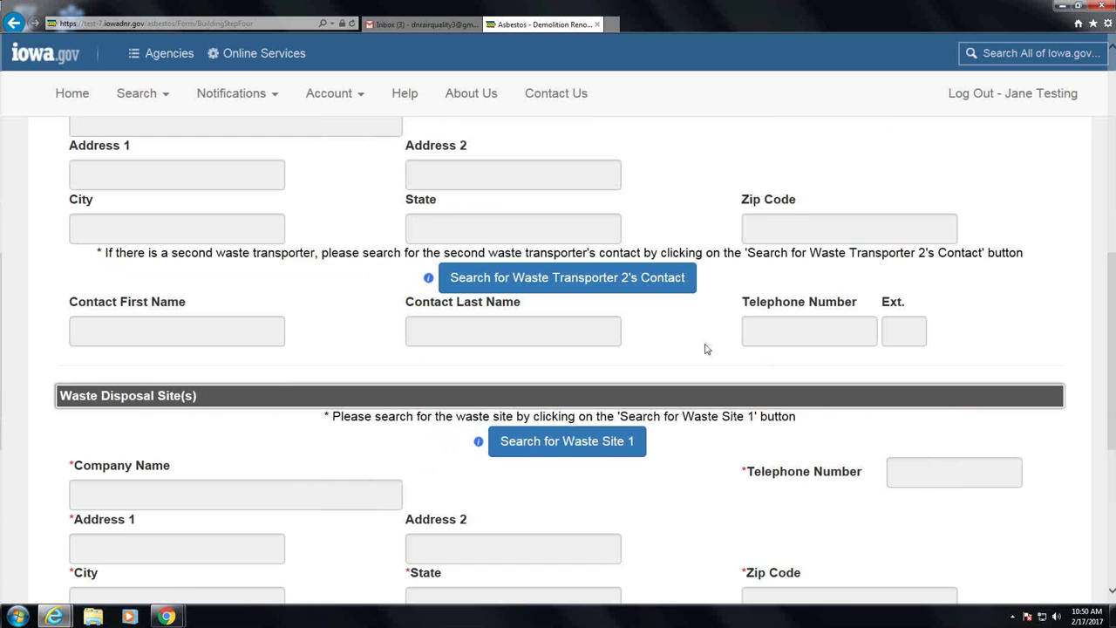
{"action": "scroll", "coordinate": [635, 301], "scroll_direction": "down", "scroll_amount": 1}
{"action": "scroll", "coordinate": [636, 300], "scroll_direction": "down", "scroll_amount": 3}
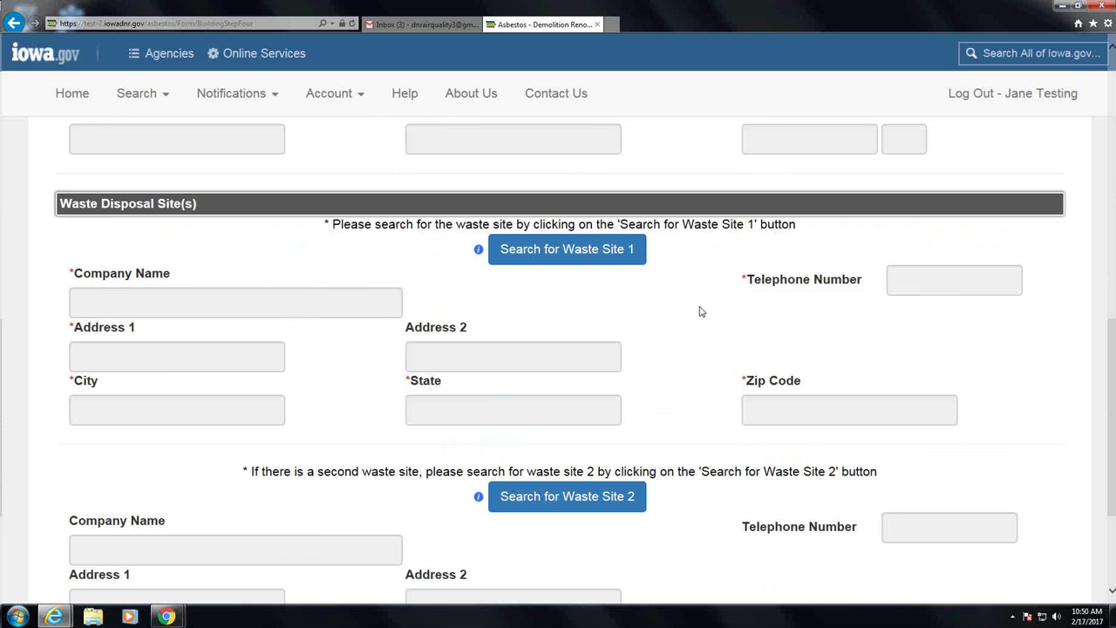
Search waste sites for 'metro' and pick Metro-Park East Sanitary Landfill (ID 42767) as Waste Site 1
{"action": "left_click", "coordinate": [620, 253]}
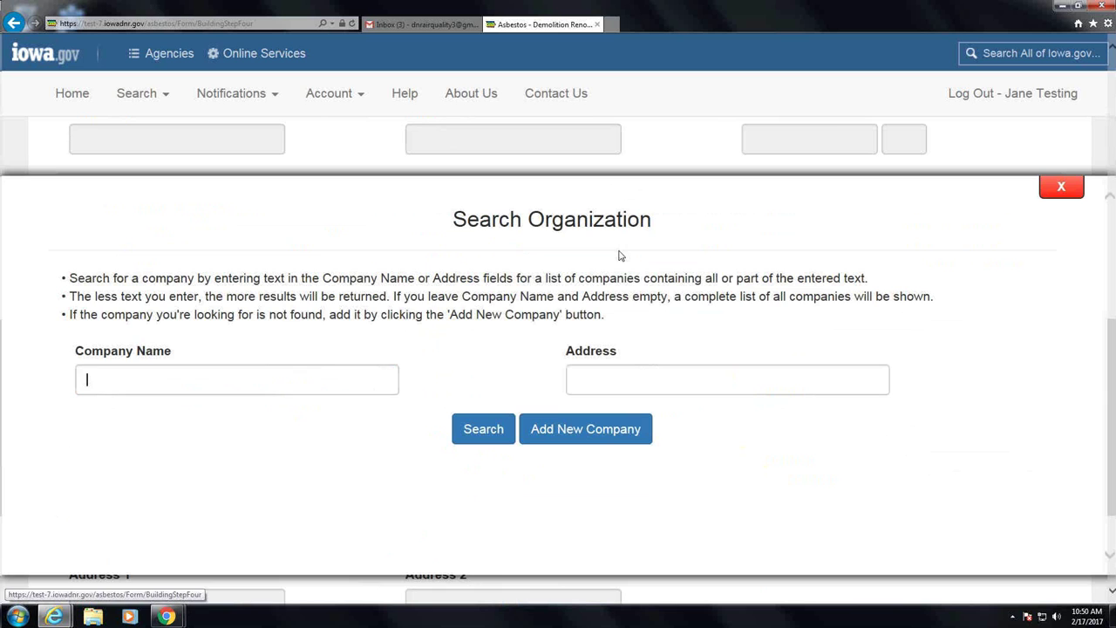
{"action": "type", "text": "m"}
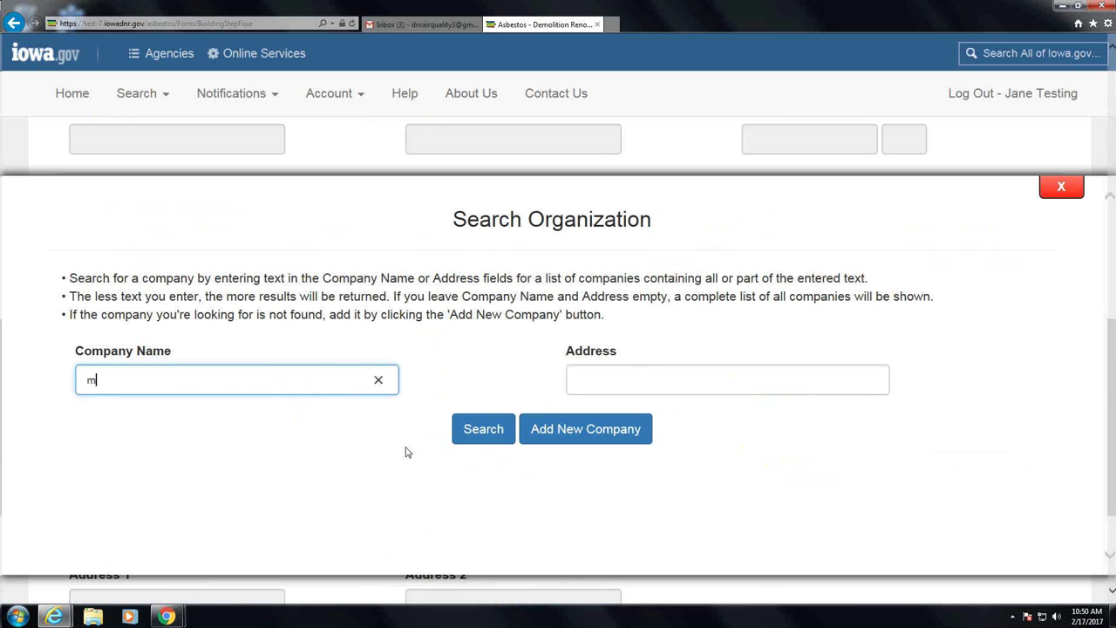
{"action": "type", "text": "etro"}
{"action": "left_click", "coordinate": [468, 428]}
{"action": "scroll", "coordinate": [510, 427], "scroll_direction": "down", "scroll_amount": 1}
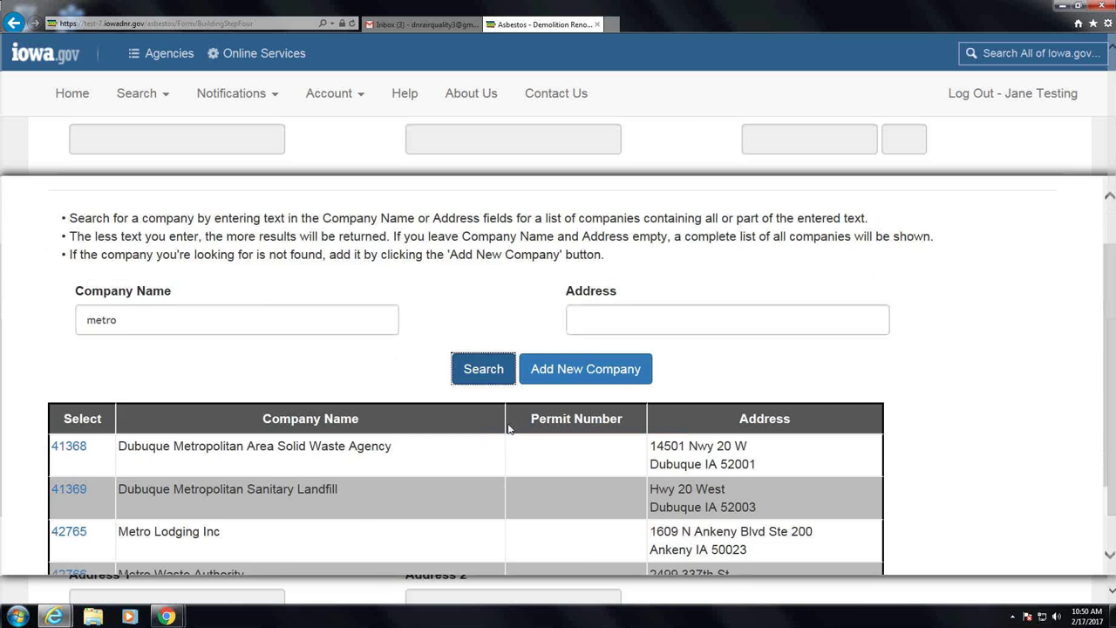
{"action": "scroll", "coordinate": [510, 427], "scroll_direction": "down", "scroll_amount": 2}
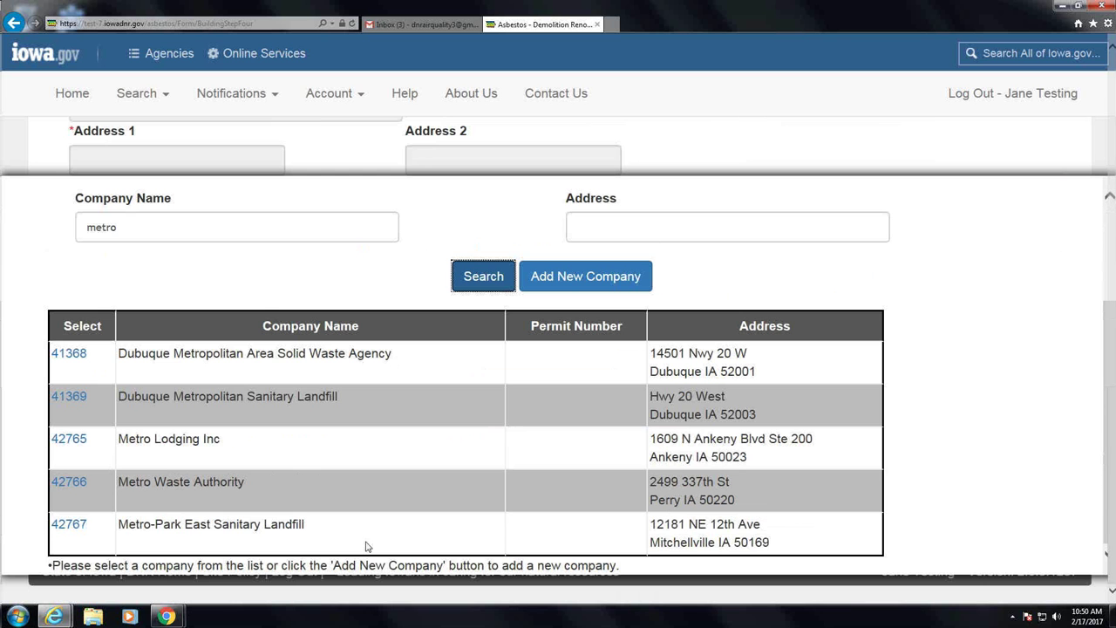
{"action": "left_click", "coordinate": [72, 526]}
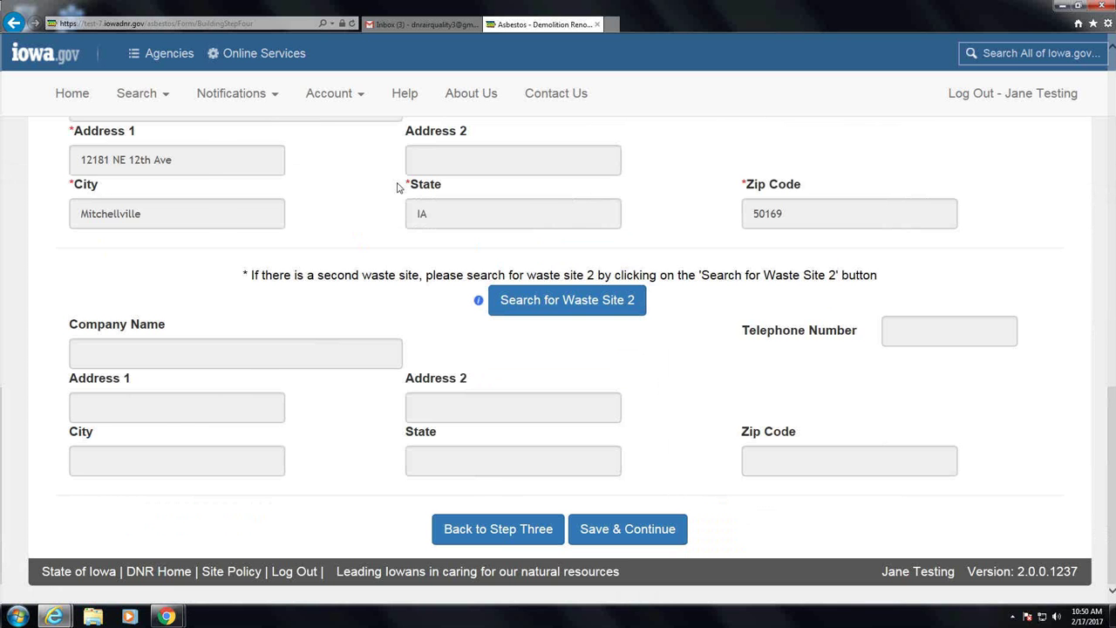
{"action": "scroll", "coordinate": [418, 209], "scroll_direction": "up", "scroll_amount": 1}
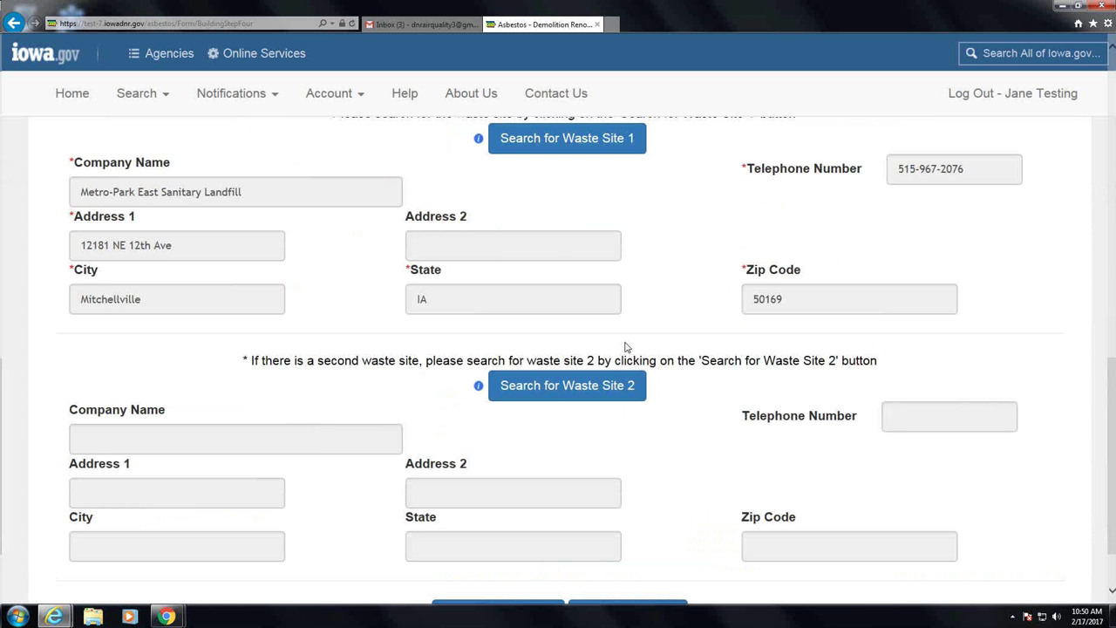
{"action": "scroll", "coordinate": [635, 353], "scroll_direction": "down", "scroll_amount": 1}
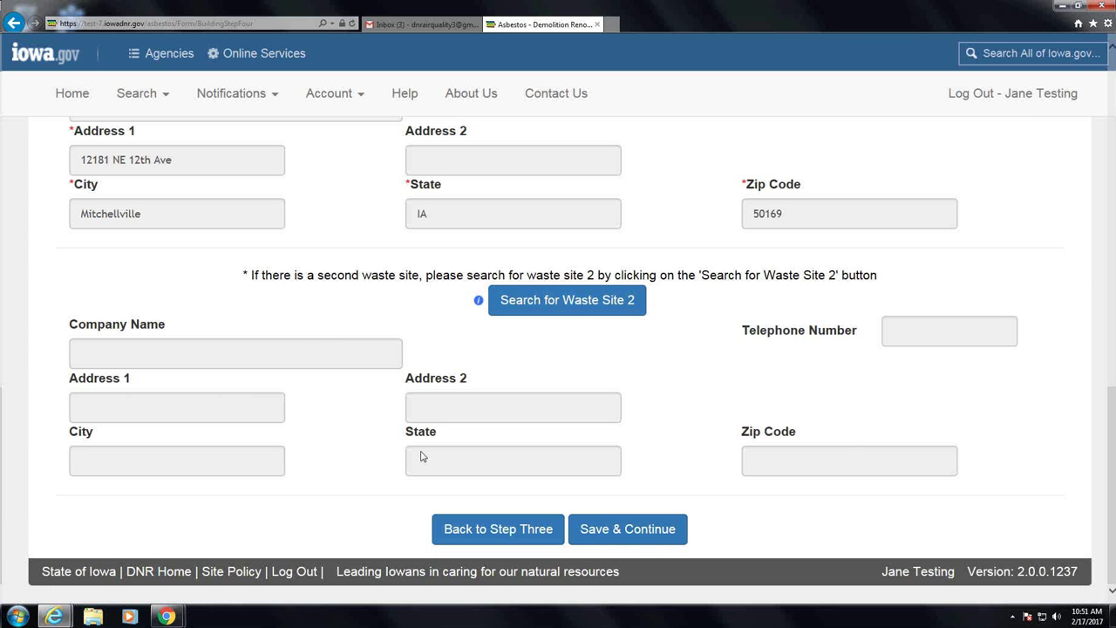
{"action": "scroll", "coordinate": [505, 453], "scroll_direction": "up", "scroll_amount": 1}
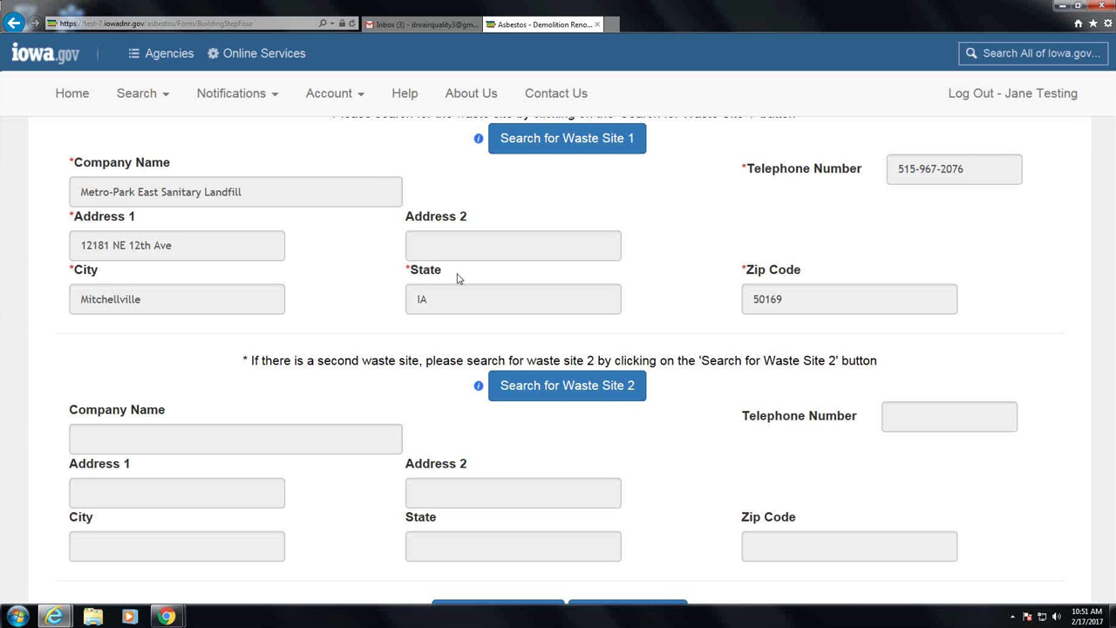
{"action": "scroll", "coordinate": [590, 443], "scroll_direction": "down", "scroll_amount": 2}
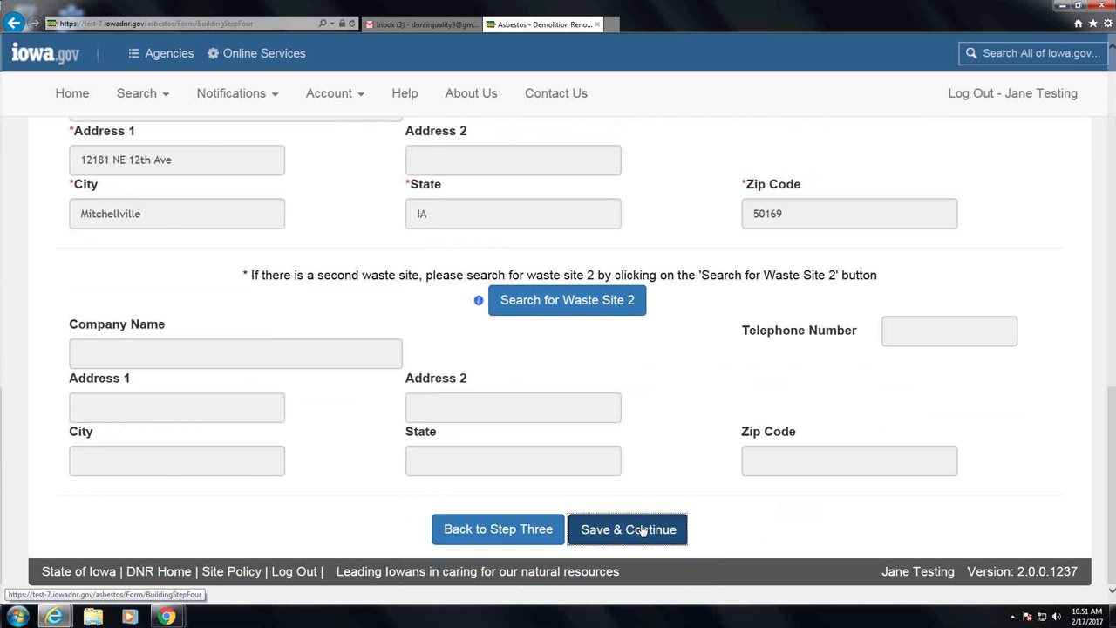
Save Step 4, then check I Agree on the Step 5 fiber-release procedure
{"action": "left_click", "coordinate": [642, 530]}
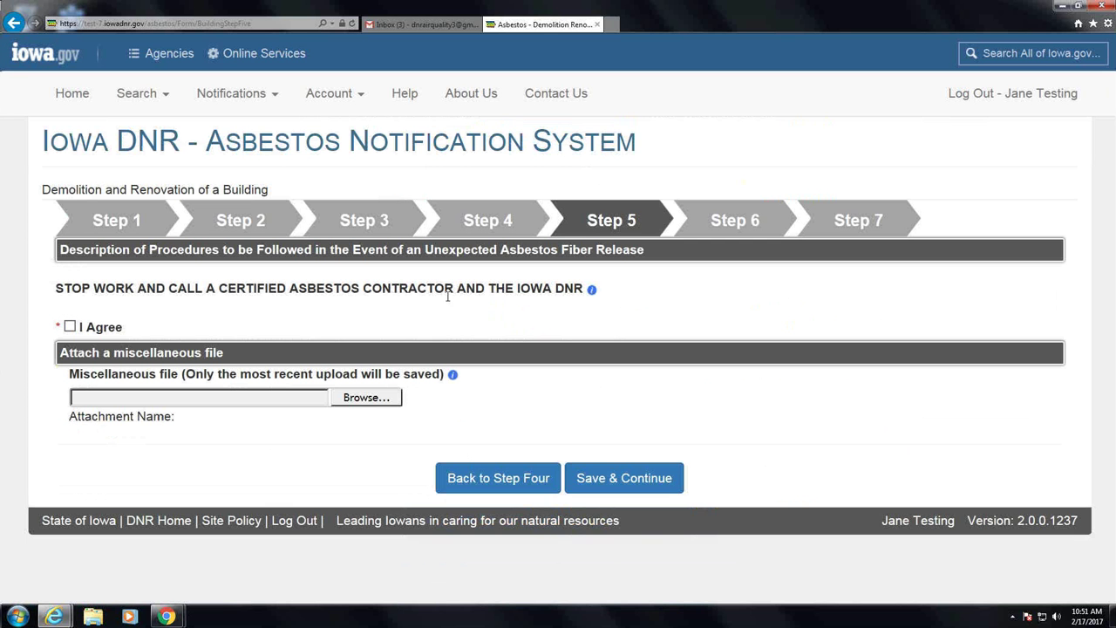
{"action": "left_click", "coordinate": [68, 327]}
Save Step 5, then from the bottom of the Step 6 review choose Back to Step Five
{"action": "left_click", "coordinate": [637, 486]}
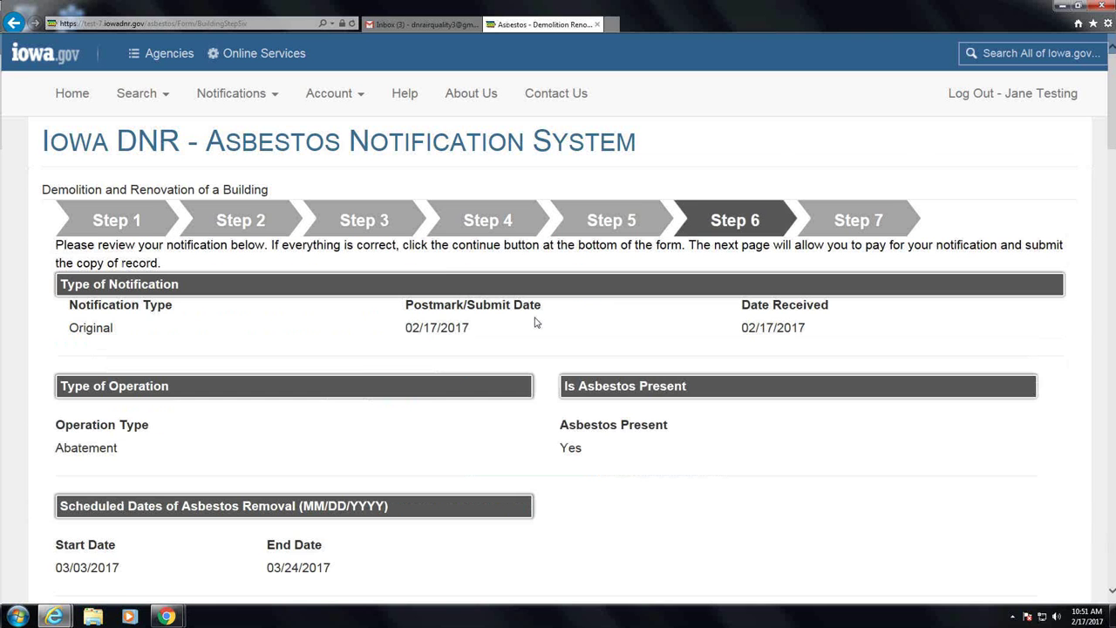
{"action": "scroll", "coordinate": [535, 322], "scroll_direction": "down", "scroll_amount": 2}
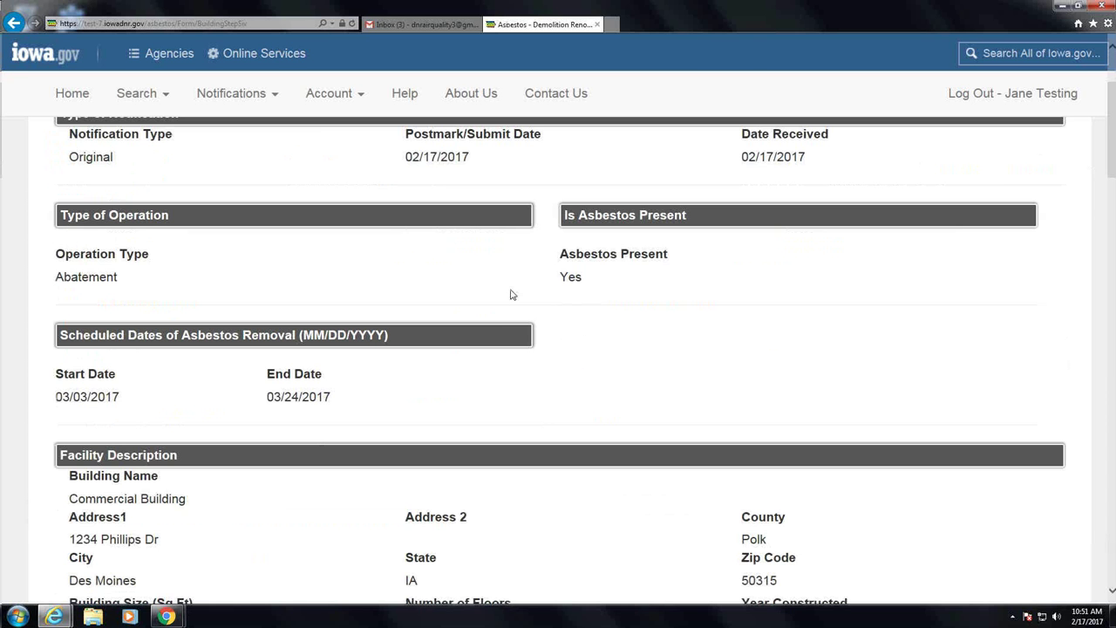
{"action": "scroll", "coordinate": [512, 293], "scroll_direction": "down", "scroll_amount": 3}
{"action": "scroll", "coordinate": [514, 292], "scroll_direction": "down", "scroll_amount": 4}
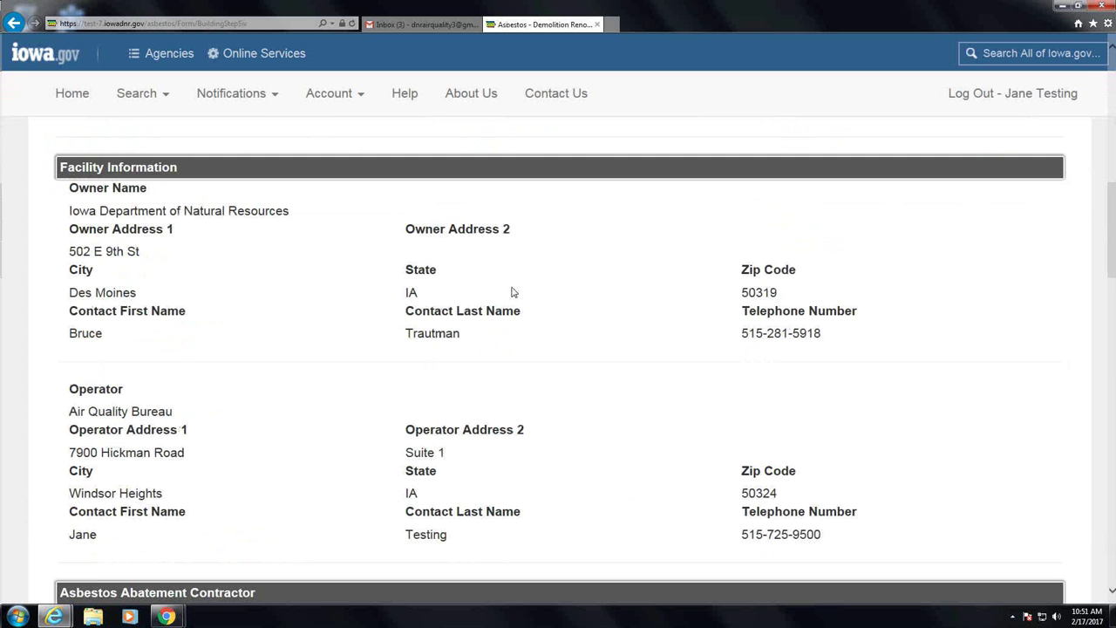
{"action": "scroll", "coordinate": [512, 292], "scroll_direction": "down", "scroll_amount": 9}
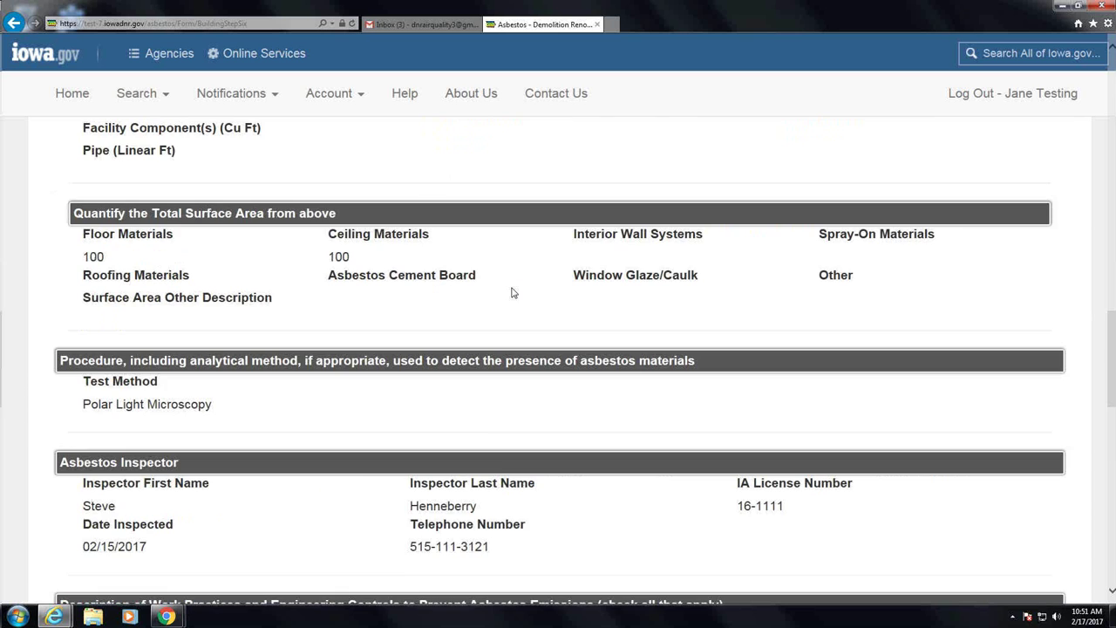
{"action": "scroll", "coordinate": [512, 293], "scroll_direction": "down", "scroll_amount": 4}
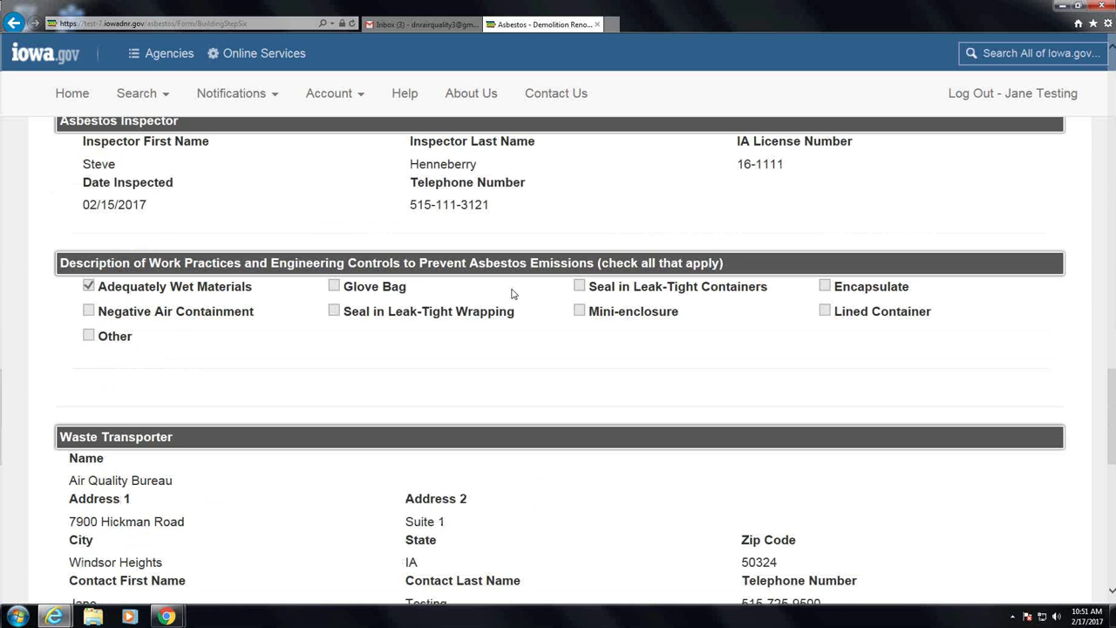
{"action": "scroll", "coordinate": [513, 293], "scroll_direction": "down", "scroll_amount": 5}
{"action": "scroll", "coordinate": [488, 470], "scroll_direction": "down", "scroll_amount": 1}
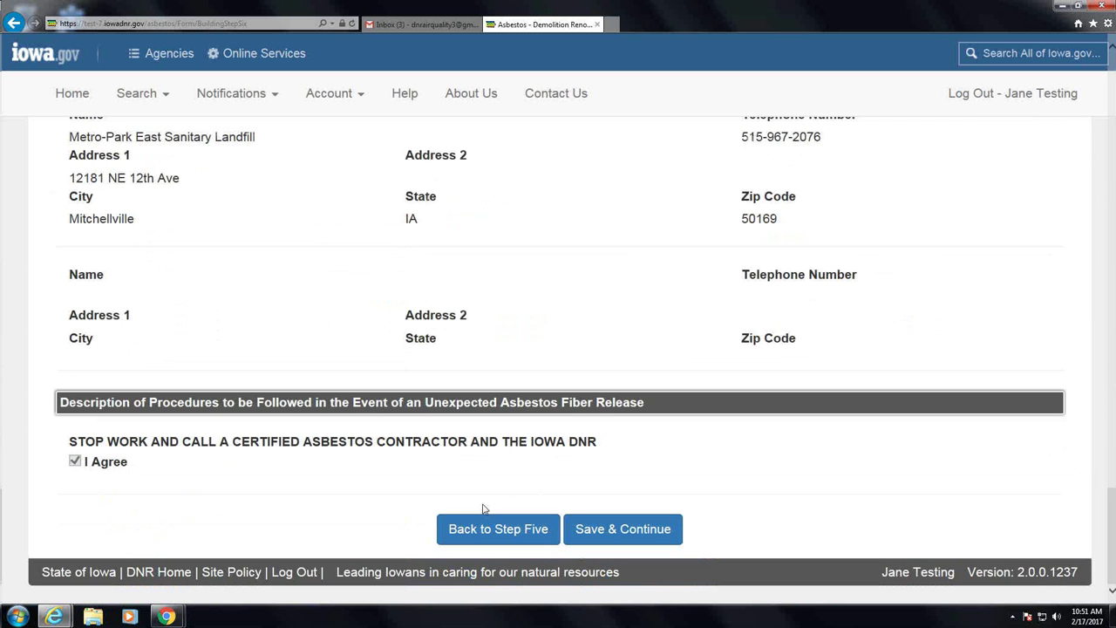
{"action": "left_click", "coordinate": [487, 523]}
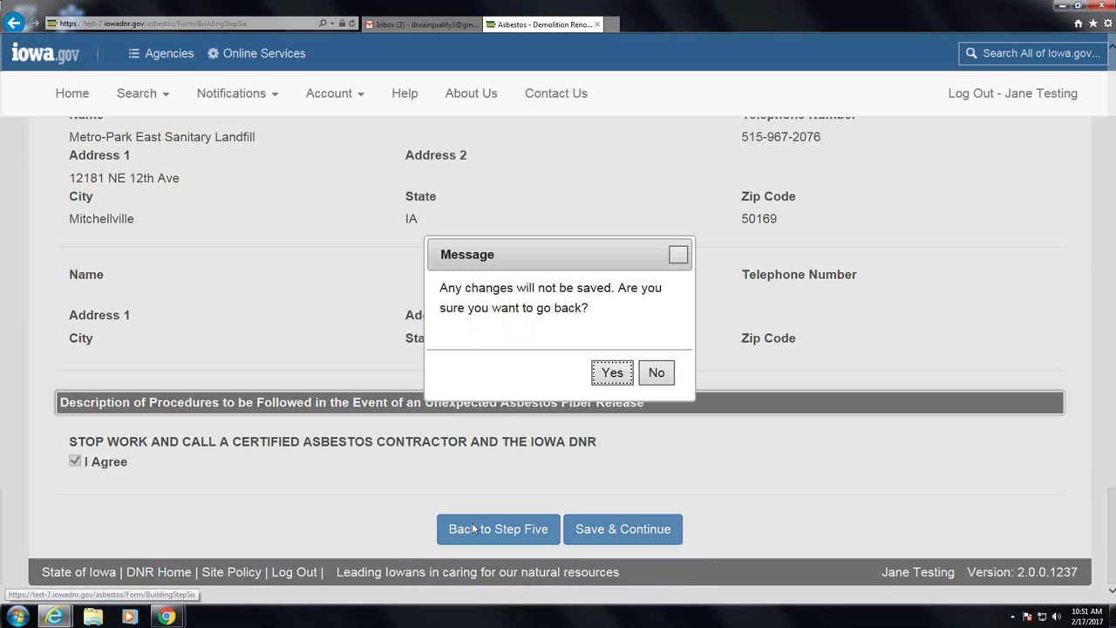
Go back to Step Four, confirming the leave-without-saving prompts
{"action": "left_click", "coordinate": [612, 373]}
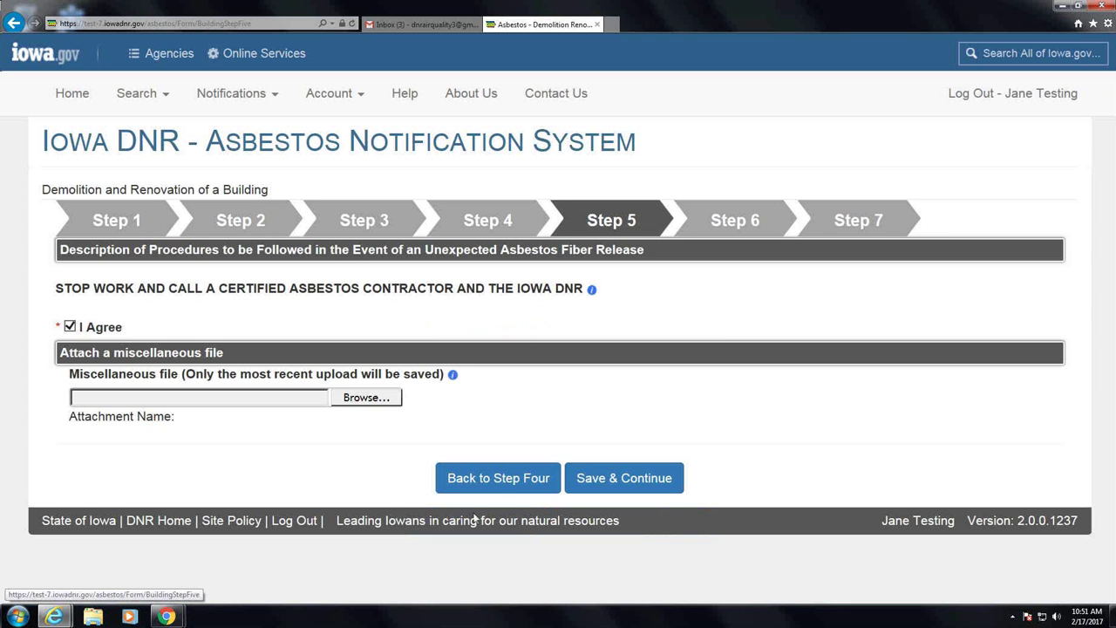
{"action": "left_click", "coordinate": [500, 486]}
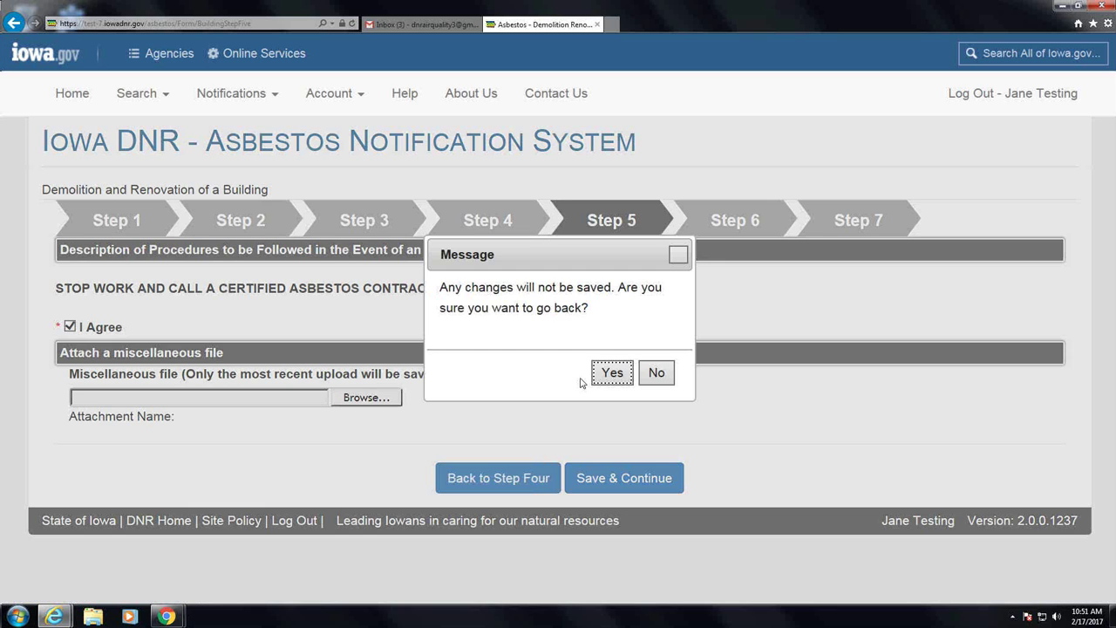
{"action": "left_click", "coordinate": [610, 373]}
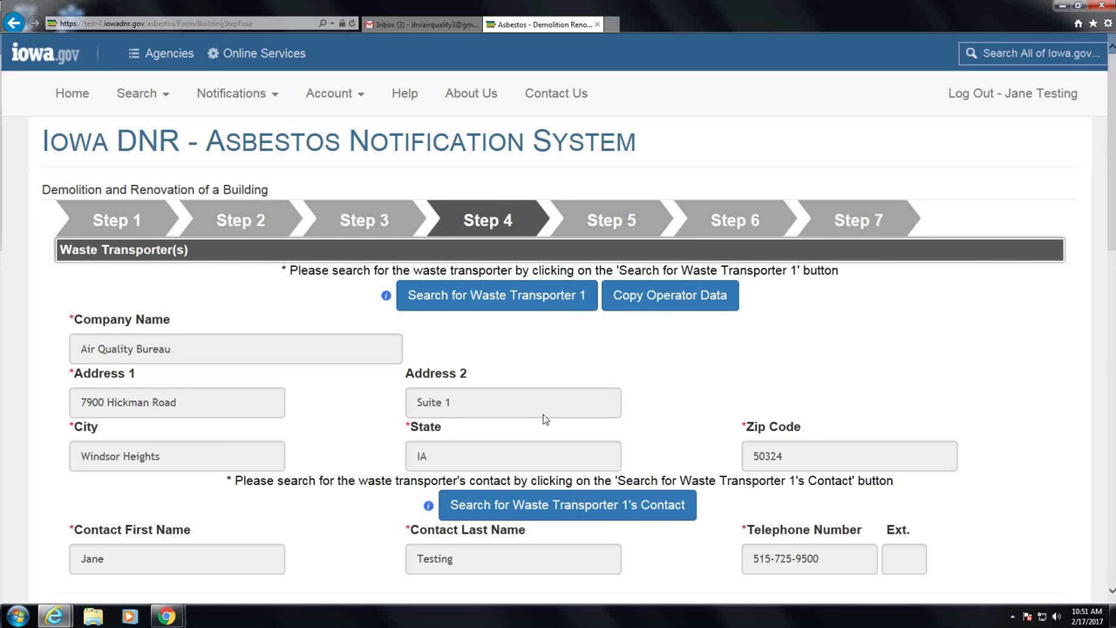
Re-save Steps Four and Five to return to the Step 6 review
{"action": "scroll", "coordinate": [543, 419], "scroll_direction": "down", "scroll_amount": 4}
{"action": "scroll", "coordinate": [558, 436], "scroll_direction": "down", "scroll_amount": 5}
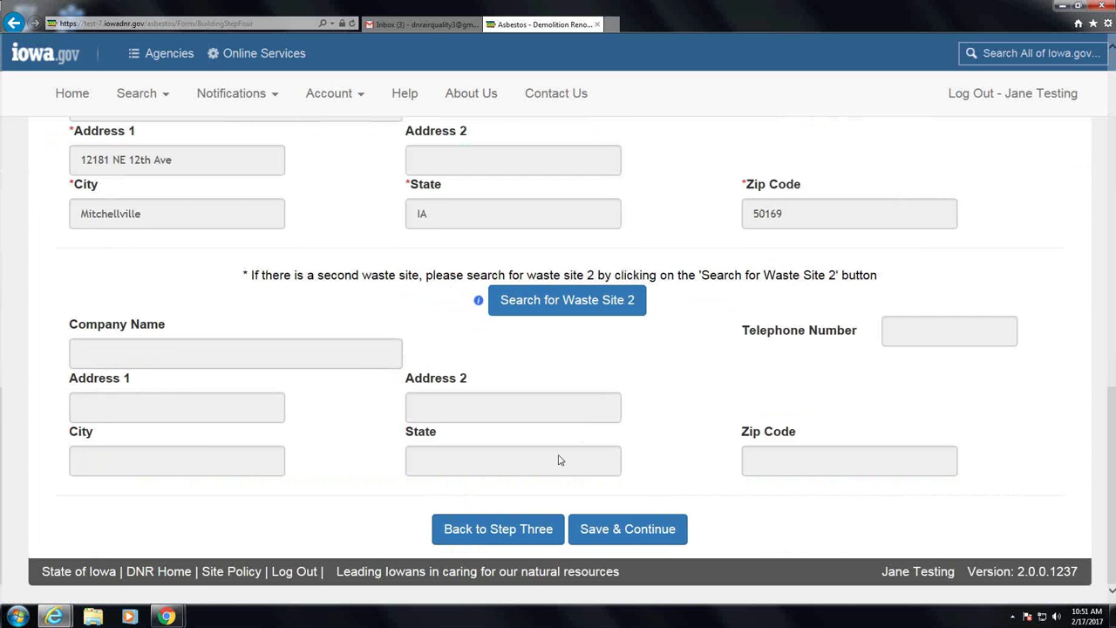
{"action": "left_click", "coordinate": [617, 532]}
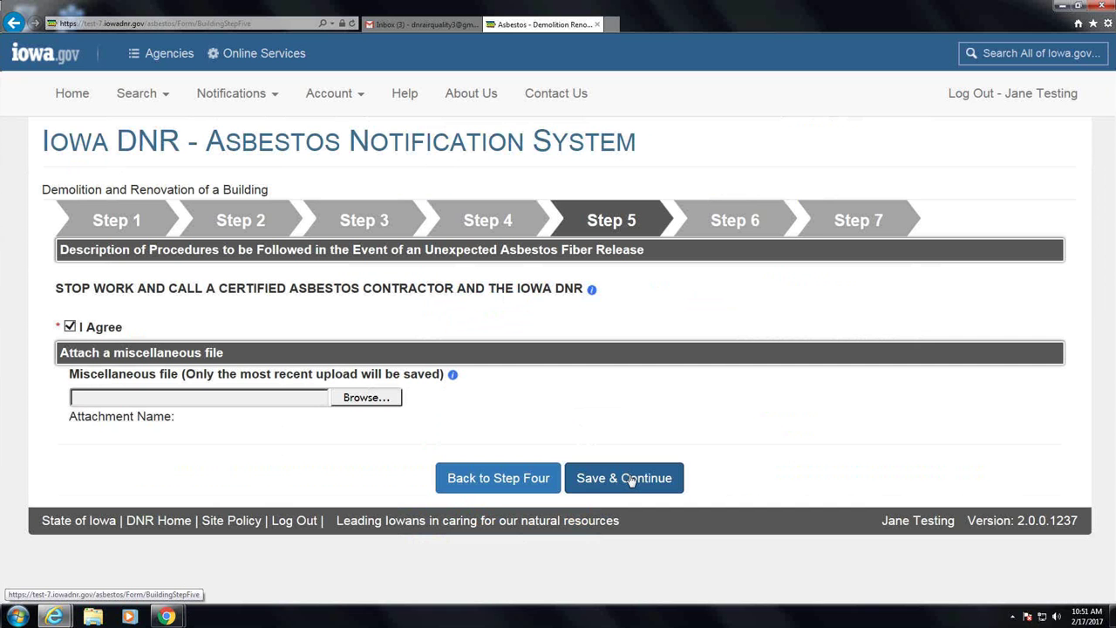
{"action": "left_click", "coordinate": [618, 482]}
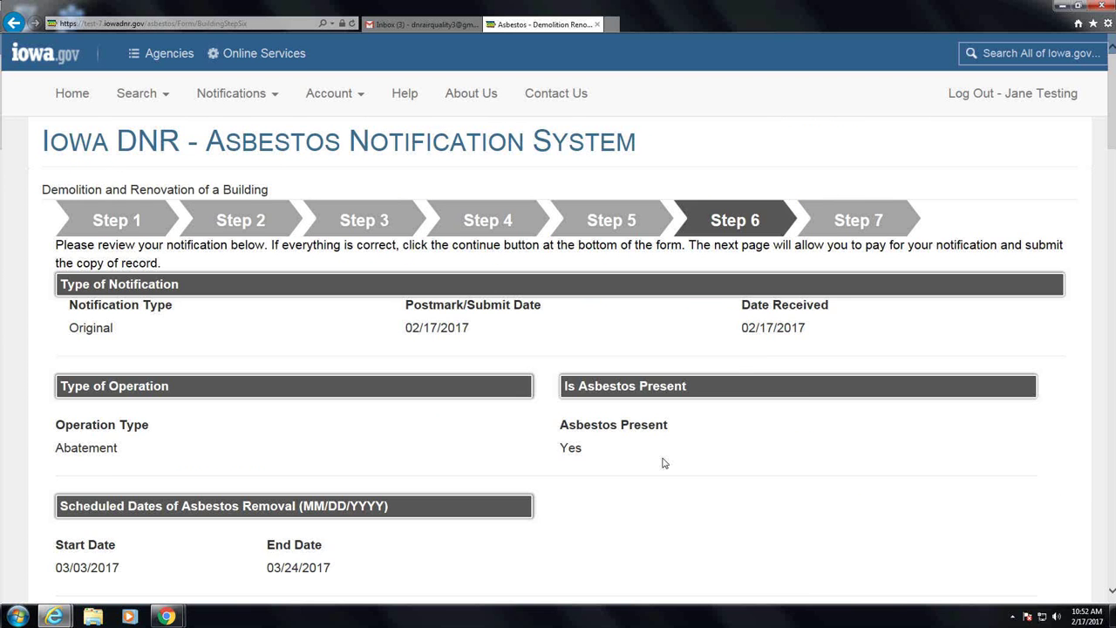
{"action": "scroll", "coordinate": [663, 463], "scroll_direction": "down", "scroll_amount": 5}
{"action": "scroll", "coordinate": [663, 472], "scroll_direction": "down", "scroll_amount": 10}
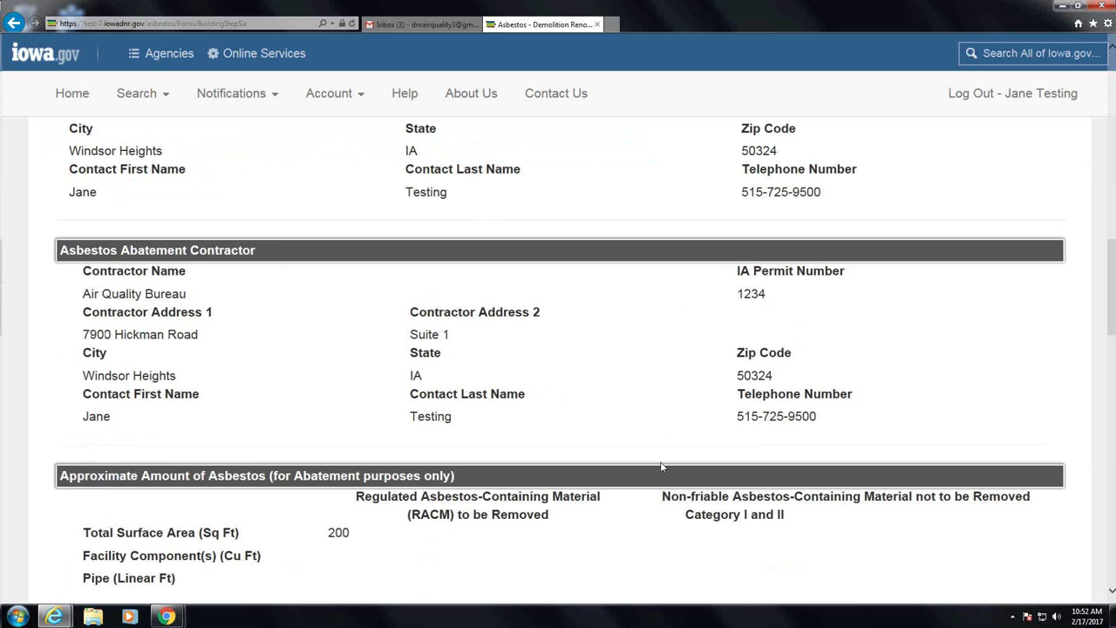
{"action": "scroll", "coordinate": [661, 468], "scroll_direction": "down", "scroll_amount": 8}
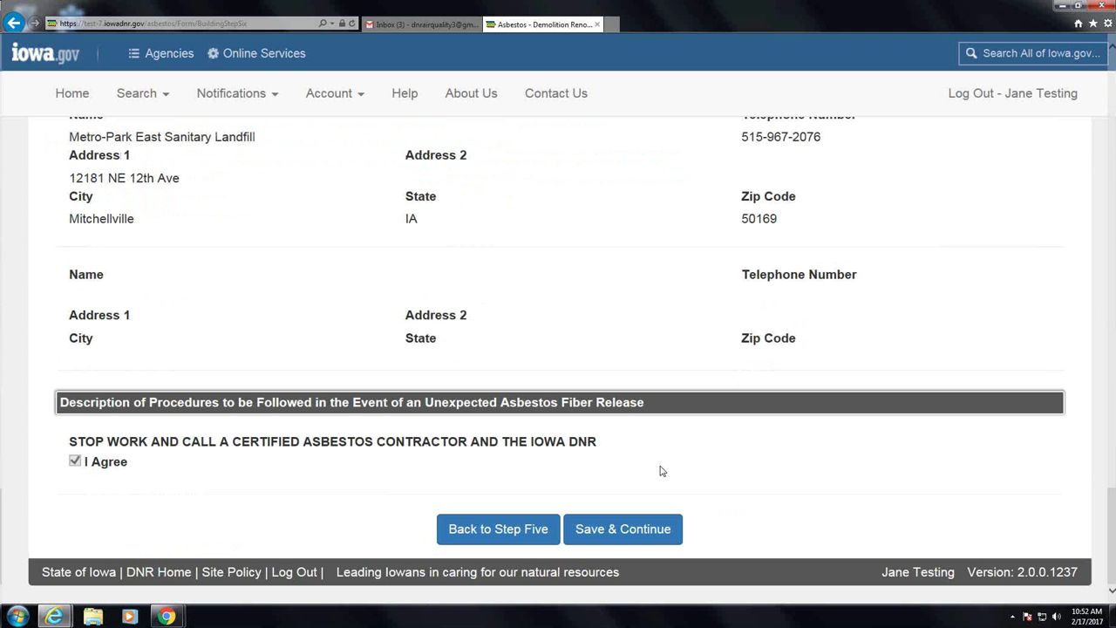
Save the Step 6 review and continue to the Step 7 payment page
{"action": "left_click", "coordinate": [643, 529]}
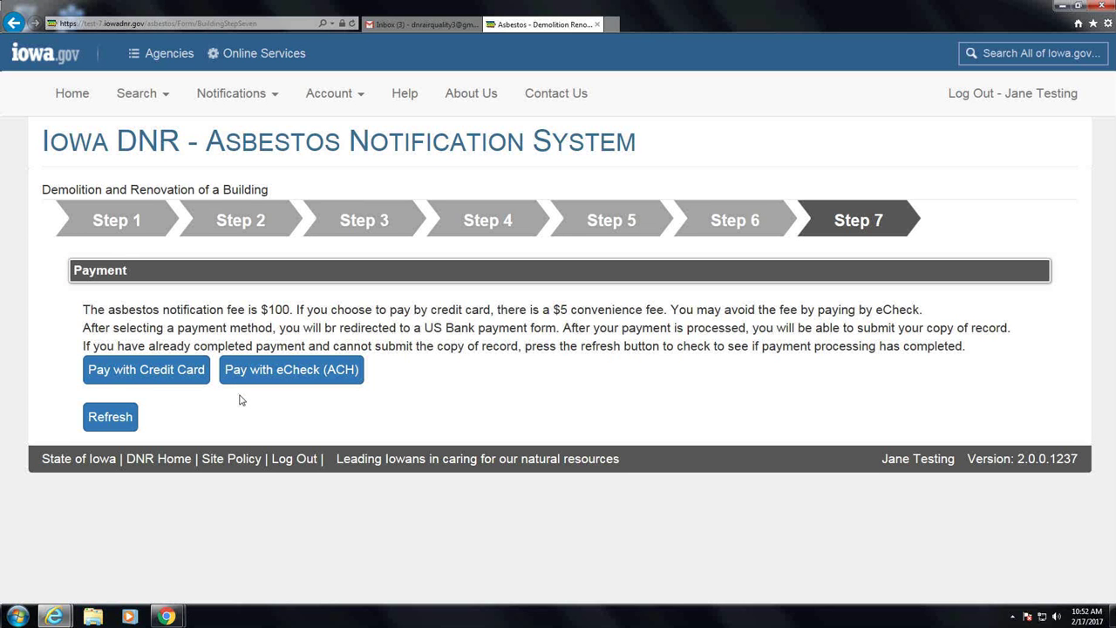
Choose to pay the $100 notification fee by credit card
{"action": "left_click", "coordinate": [141, 374]}
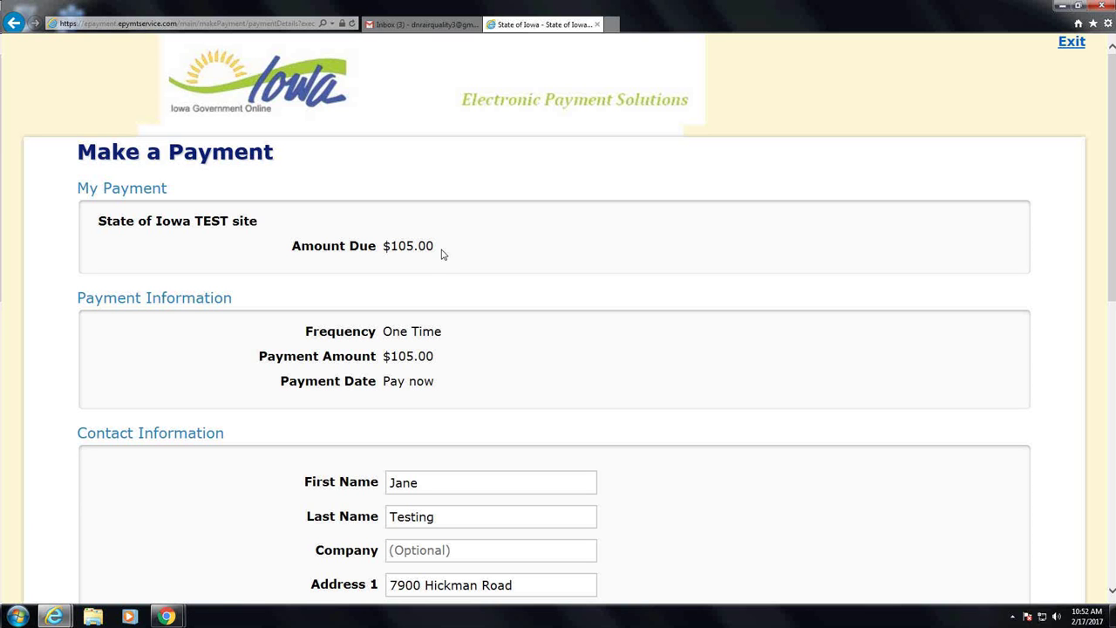
{"action": "scroll", "coordinate": [443, 254], "scroll_direction": "down", "scroll_amount": 1}
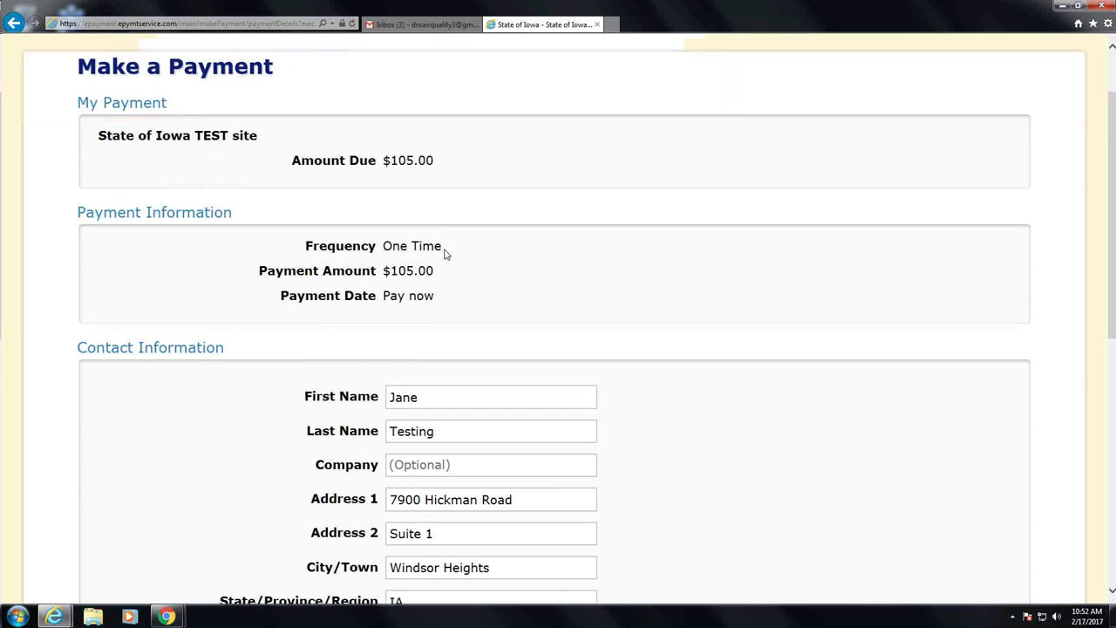
{"action": "scroll", "coordinate": [445, 252], "scroll_direction": "down", "scroll_amount": 1}
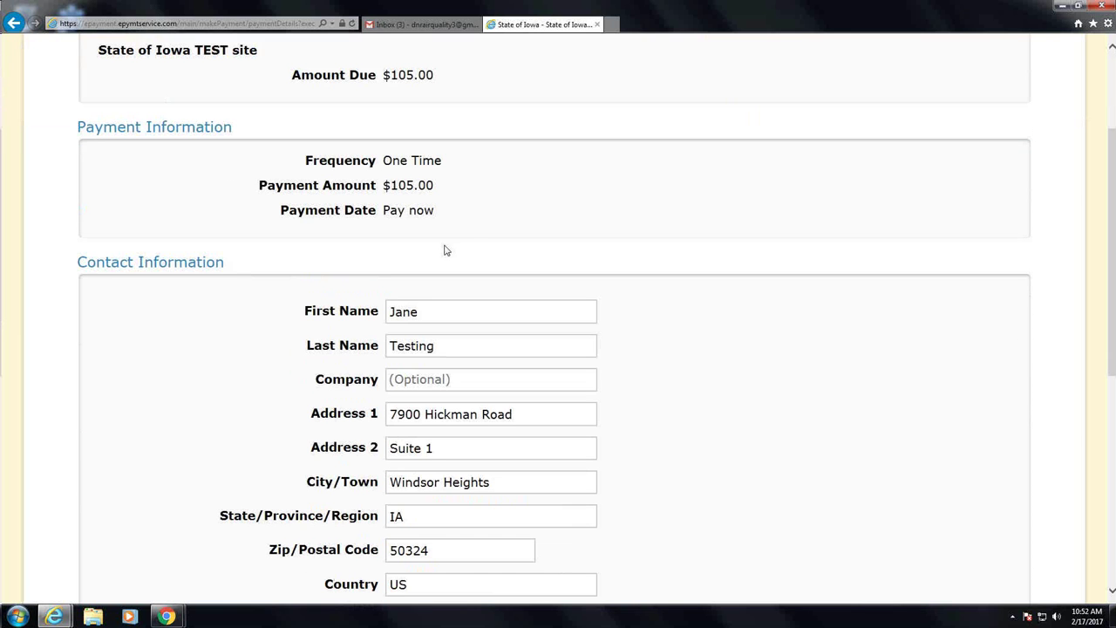
{"action": "scroll", "coordinate": [471, 251], "scroll_direction": "down", "scroll_amount": 4}
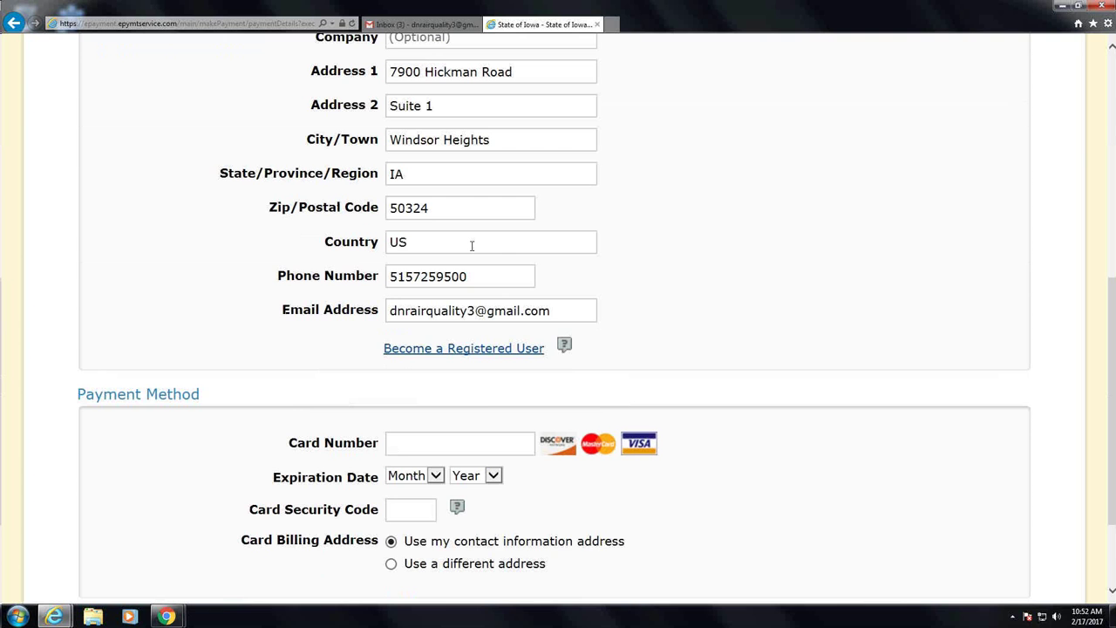
{"action": "scroll", "coordinate": [472, 248], "scroll_direction": "down", "scroll_amount": 1}
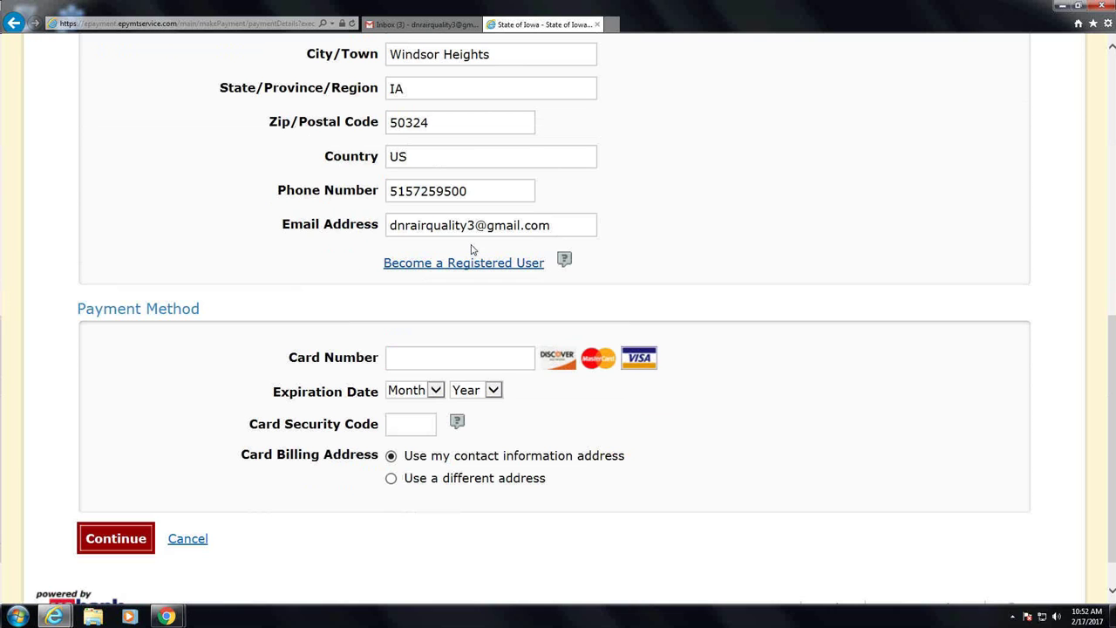
{"action": "scroll", "coordinate": [471, 250], "scroll_direction": "down", "scroll_amount": 1}
Enter the card number, expiry 03/2017 and security code, then continue
{"action": "left_click", "coordinate": [440, 313]}
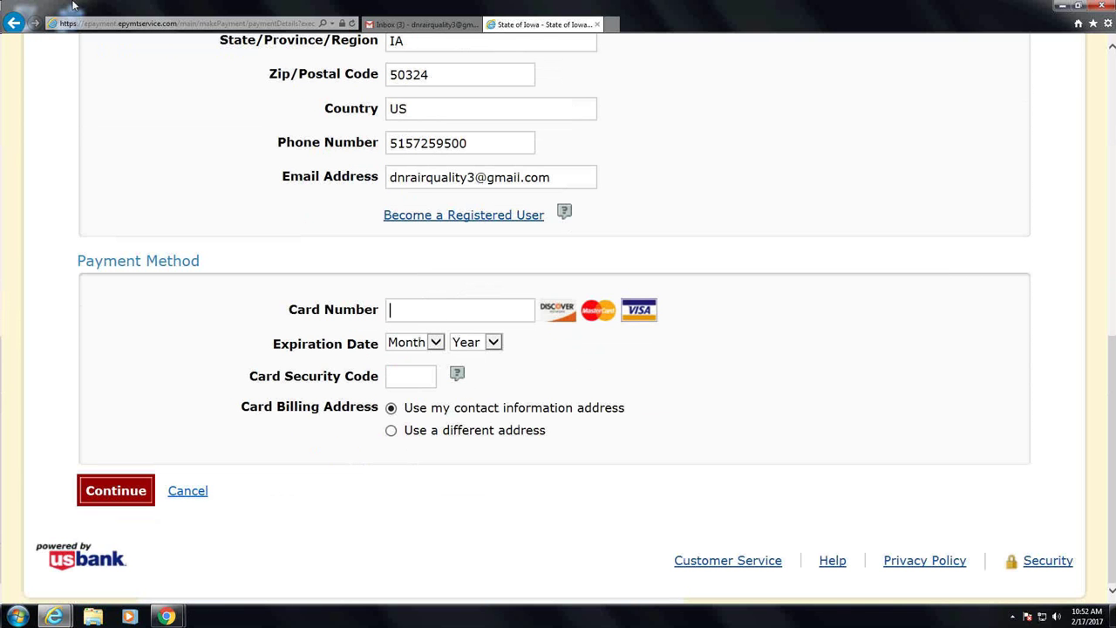
{"action": "type", "text": "411111111"}
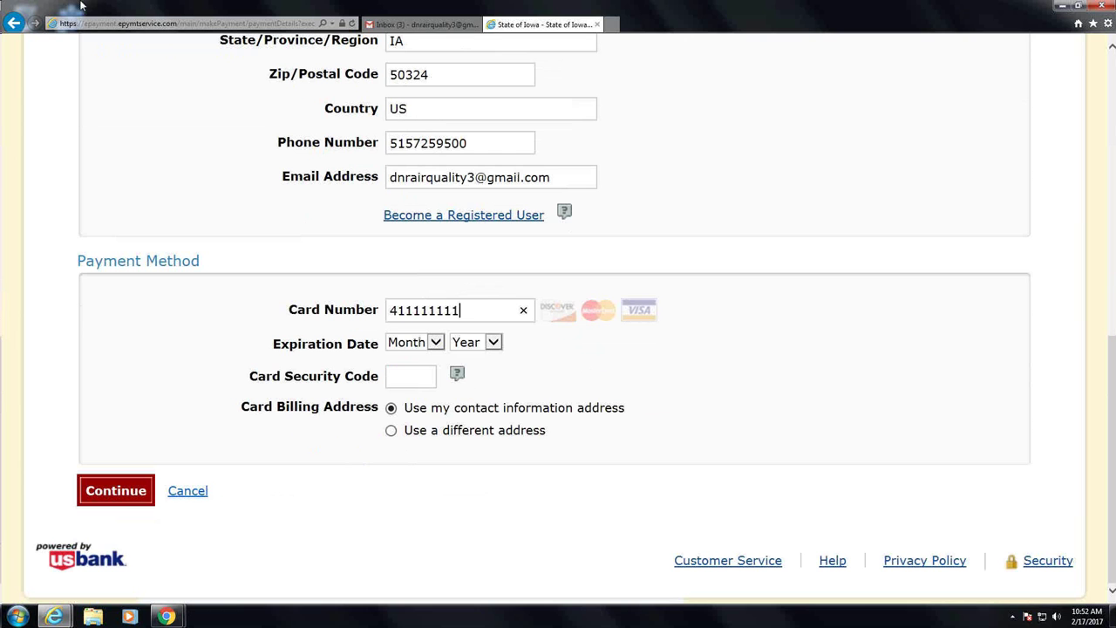
{"action": "type", "text": "1111111"}
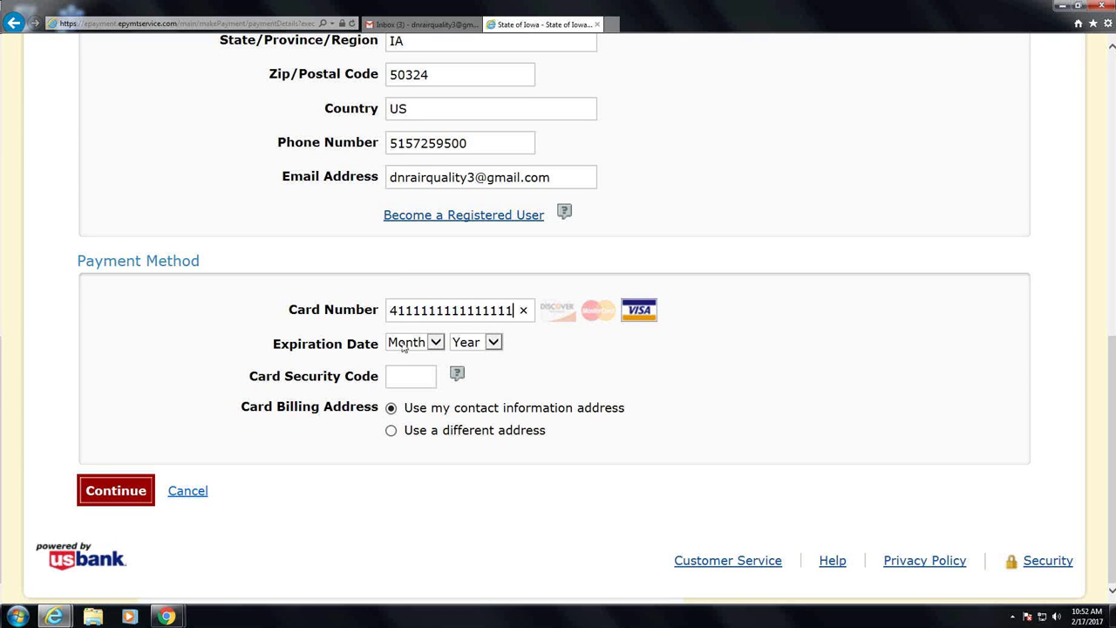
{"action": "left_click", "coordinate": [435, 344]}
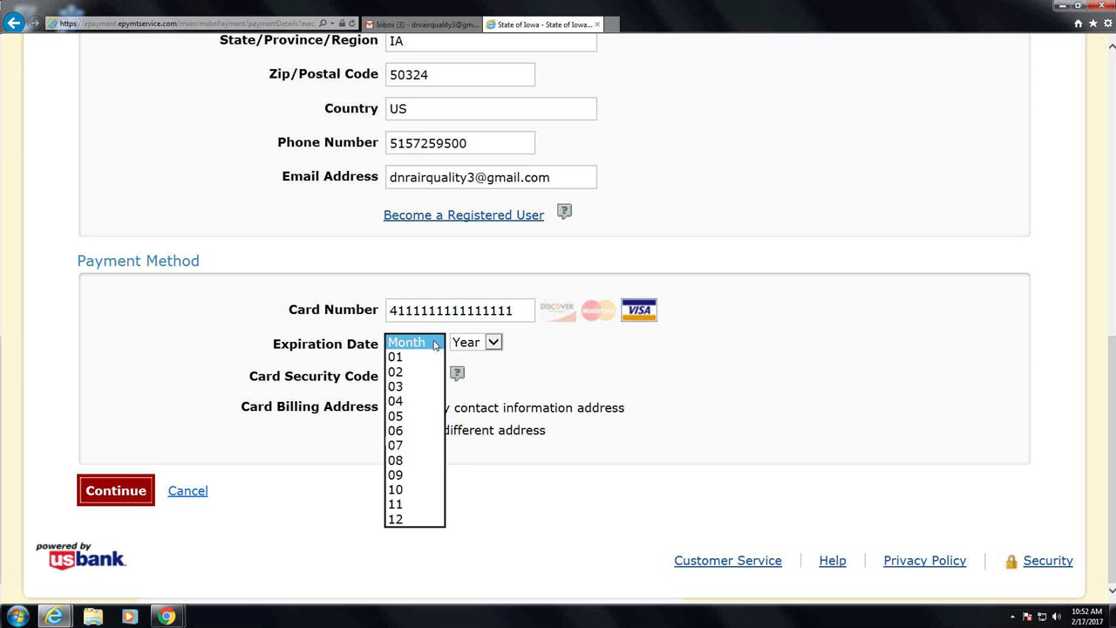
{"action": "left_click", "coordinate": [427, 387]}
{"action": "left_click", "coordinate": [491, 343]}
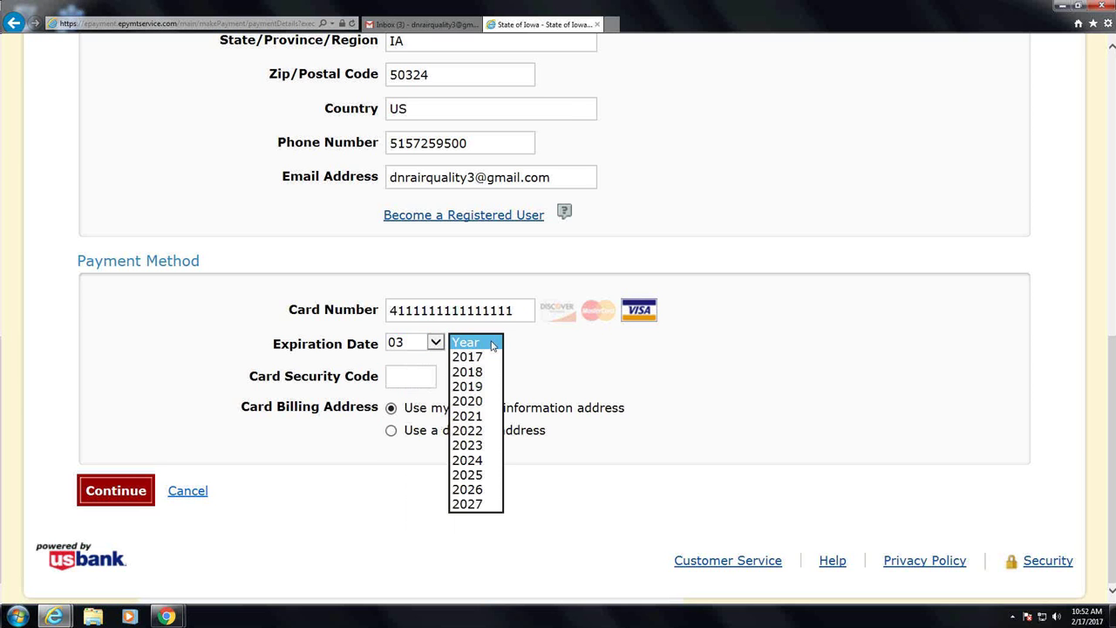
{"action": "left_click", "coordinate": [471, 356]}
{"action": "left_click", "coordinate": [414, 372]}
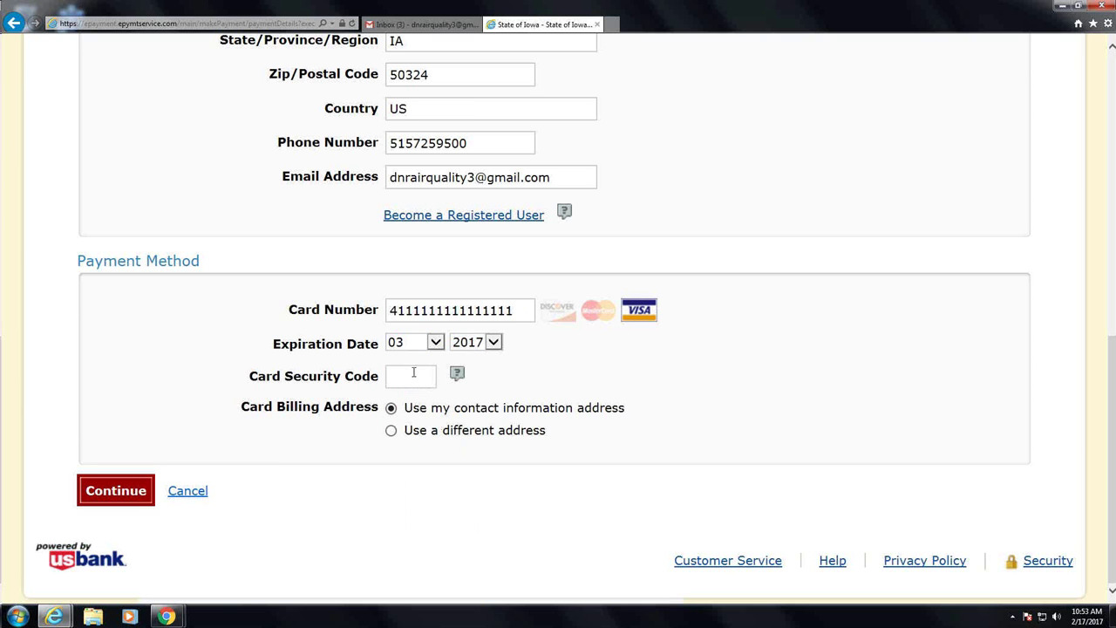
{"action": "type", "text": "111"}
{"action": "left_click", "coordinate": [106, 489]}
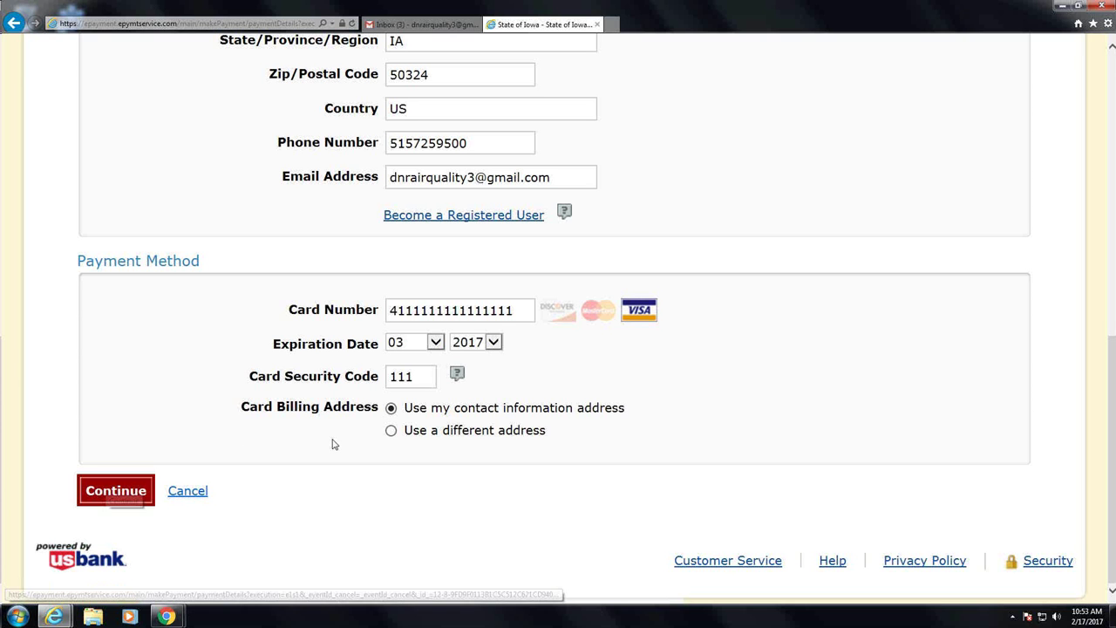
Submit the card details and confirm the $105.00 Visa payment until it shows PROCESSED
{"action": "left_click", "coordinate": [128, 498]}
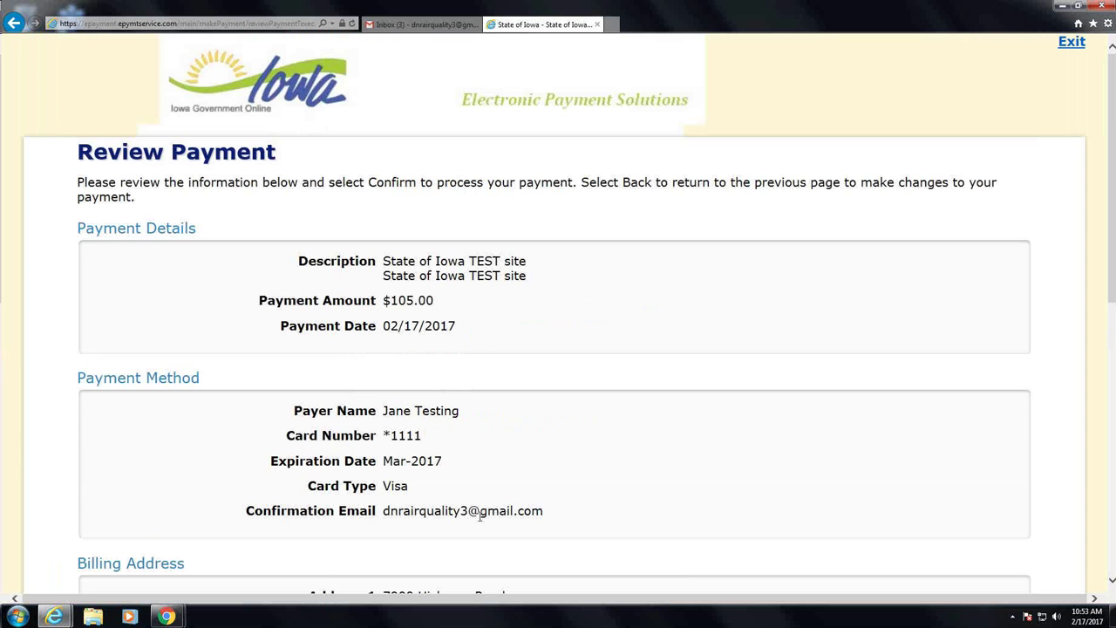
{"action": "scroll", "coordinate": [480, 515], "scroll_direction": "down", "scroll_amount": 2}
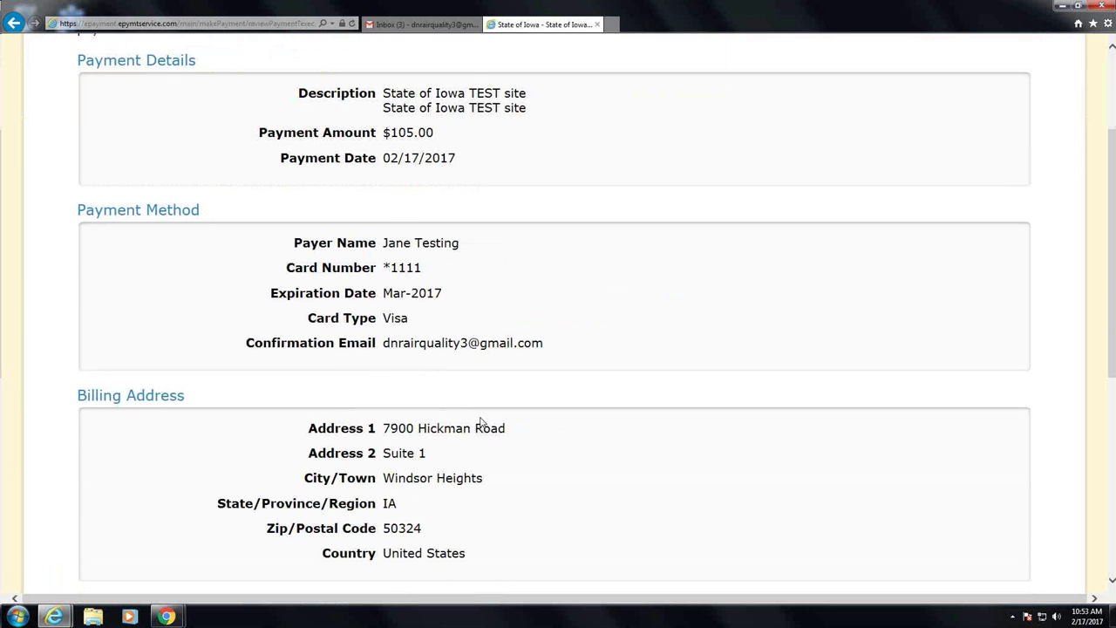
{"action": "scroll", "coordinate": [481, 421], "scroll_direction": "down", "scroll_amount": 5}
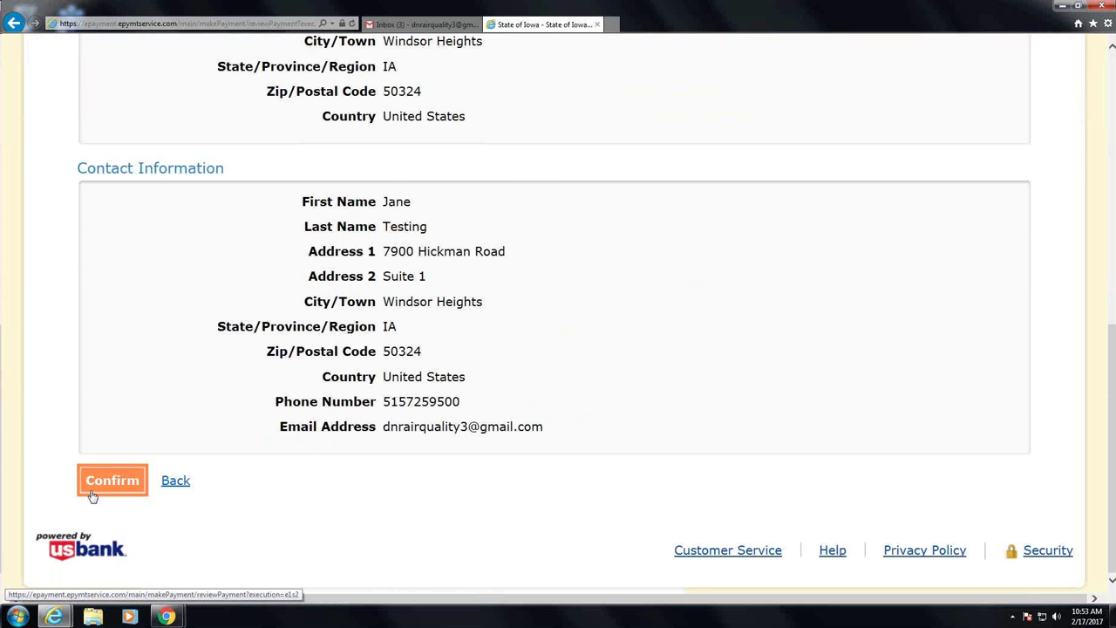
{"action": "left_click", "coordinate": [98, 484]}
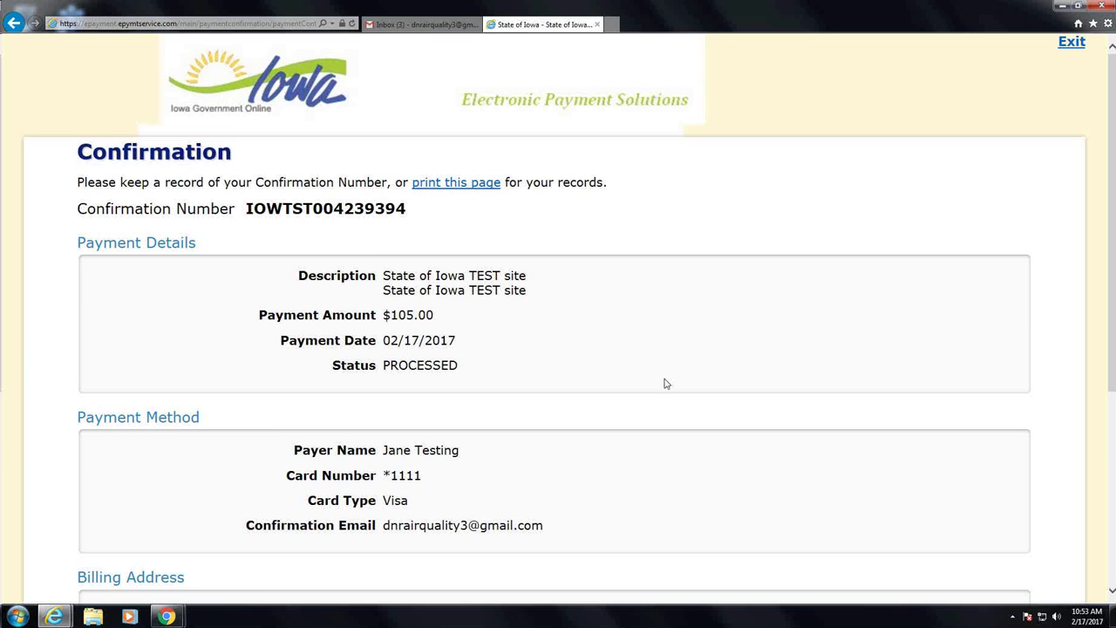
{"action": "scroll", "coordinate": [666, 382], "scroll_direction": "down", "scroll_amount": 1}
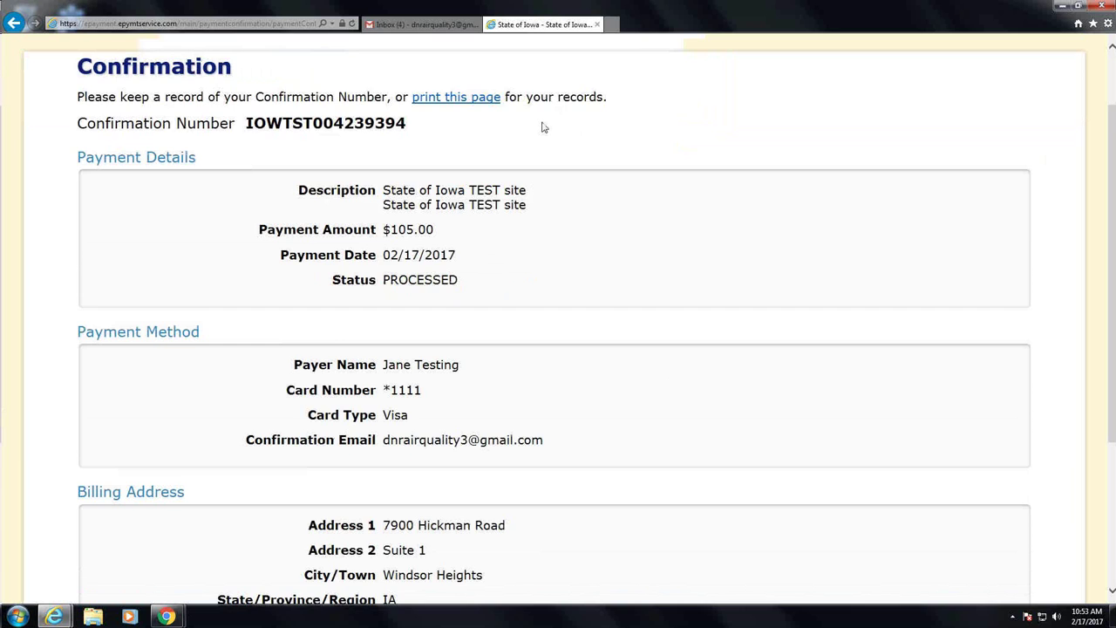
{"action": "scroll", "coordinate": [544, 134], "scroll_direction": "down", "scroll_amount": 3}
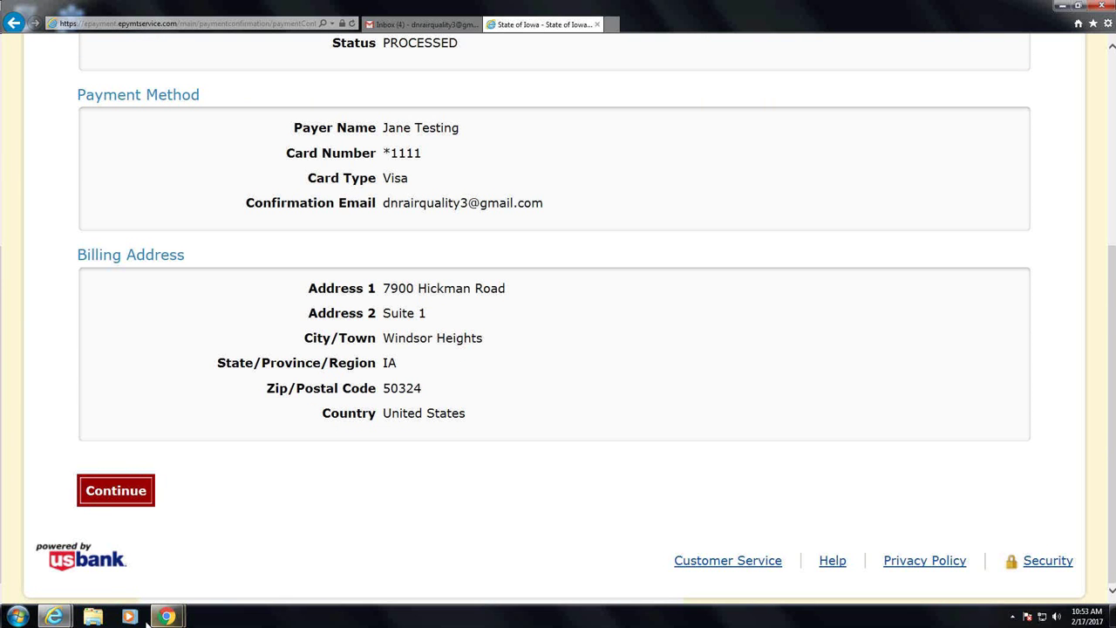
Return to the notification, agree to the certification statement and enter Certifier's Title 'test'
{"action": "left_click", "coordinate": [118, 491]}
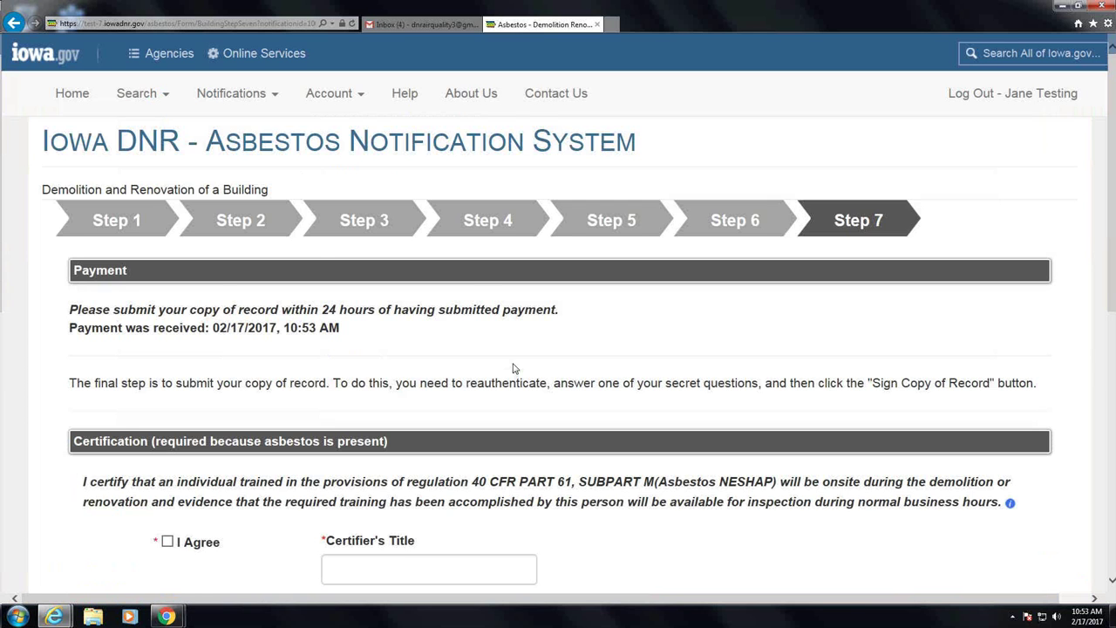
{"action": "scroll", "coordinate": [514, 368], "scroll_direction": "down", "scroll_amount": 2}
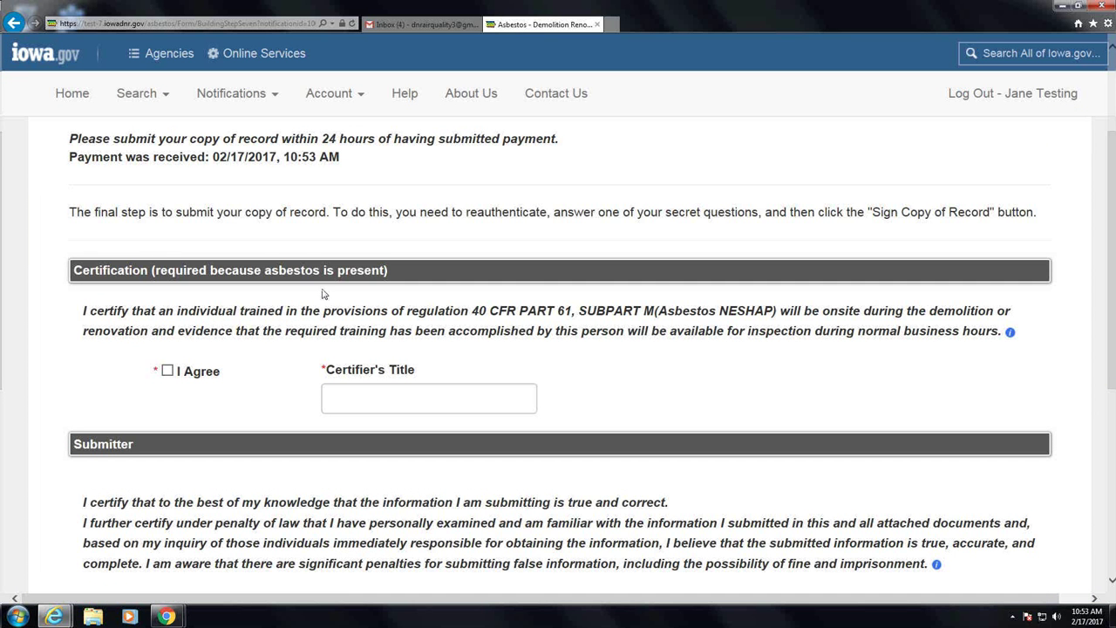
{"action": "left_click", "coordinate": [166, 373]}
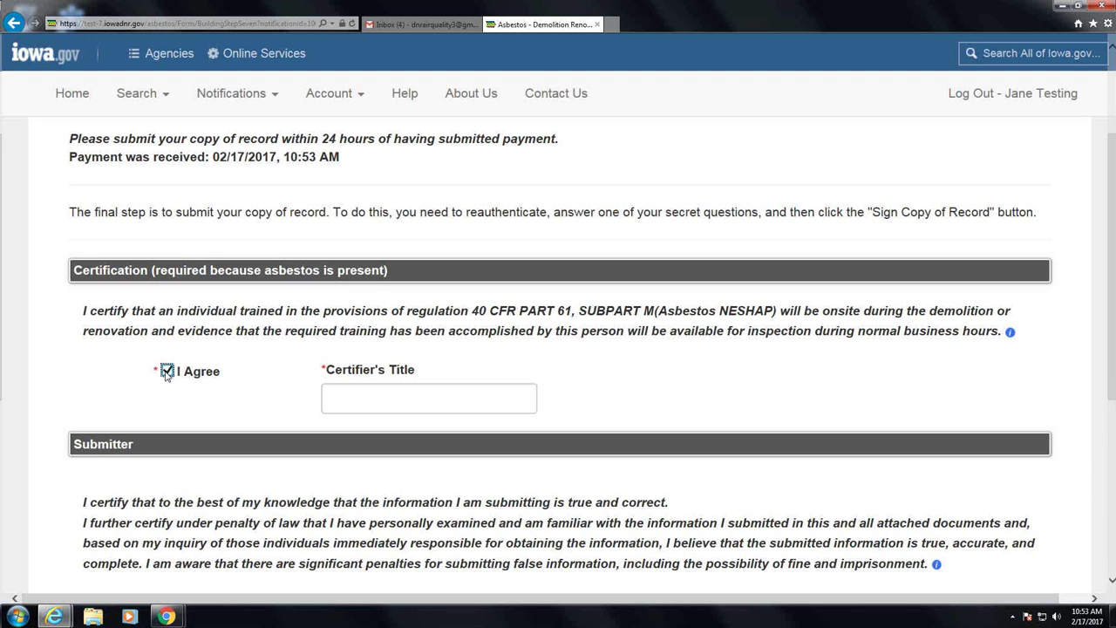
{"action": "left_click", "coordinate": [352, 399]}
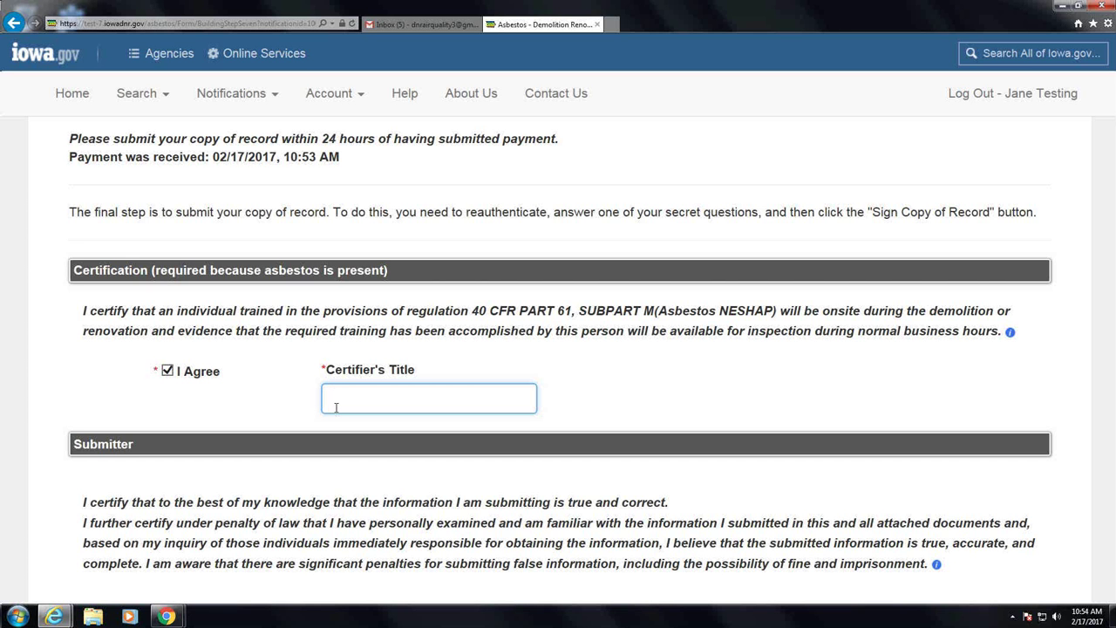
{"action": "type", "text": "test"}
Agree to the submitter statement and enter Submitter's Title 'test'
{"action": "scroll", "coordinate": [419, 409], "scroll_direction": "down", "scroll_amount": 1}
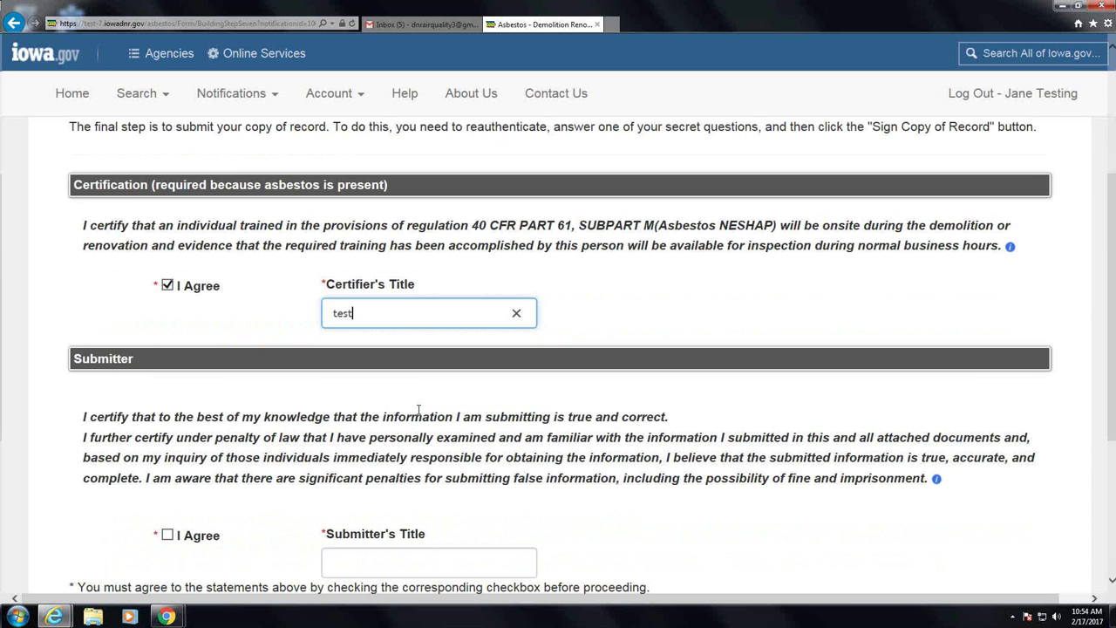
{"action": "scroll", "coordinate": [418, 409], "scroll_direction": "down", "scroll_amount": 2}
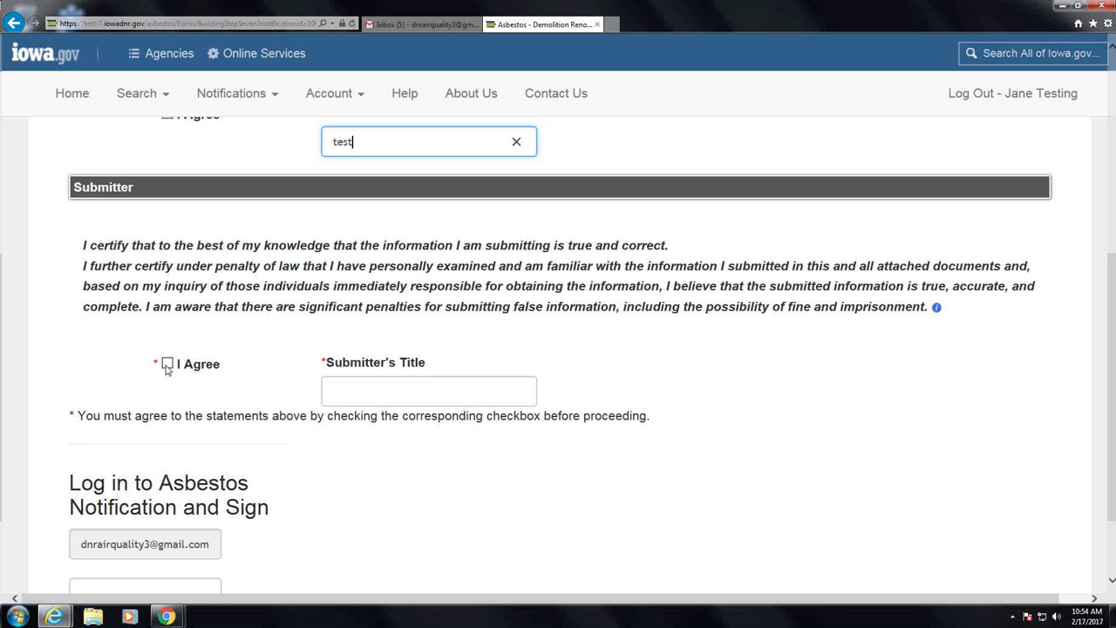
{"action": "left_click", "coordinate": [167, 366]}
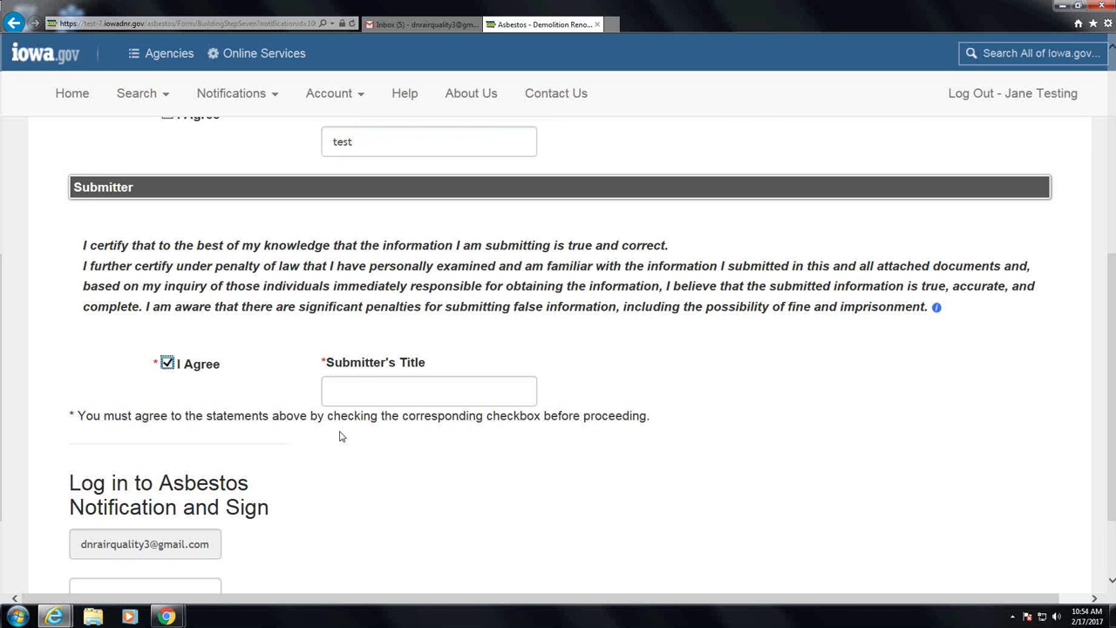
{"action": "left_click", "coordinate": [375, 397]}
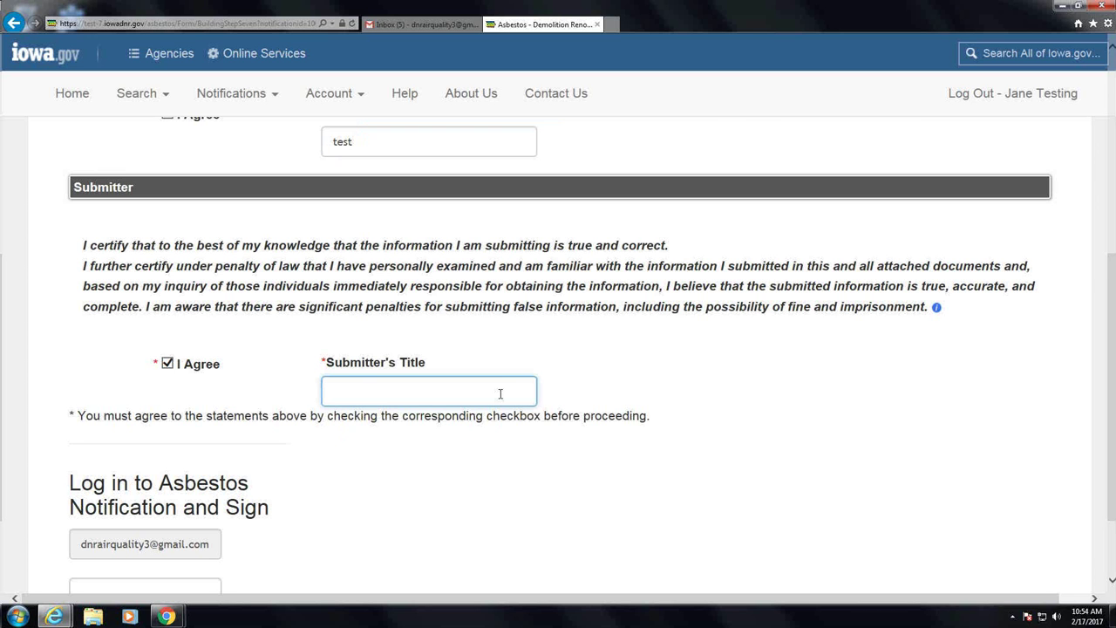
{"action": "type", "text": "test"}
{"action": "scroll", "coordinate": [272, 429], "scroll_direction": "down", "scroll_amount": 2}
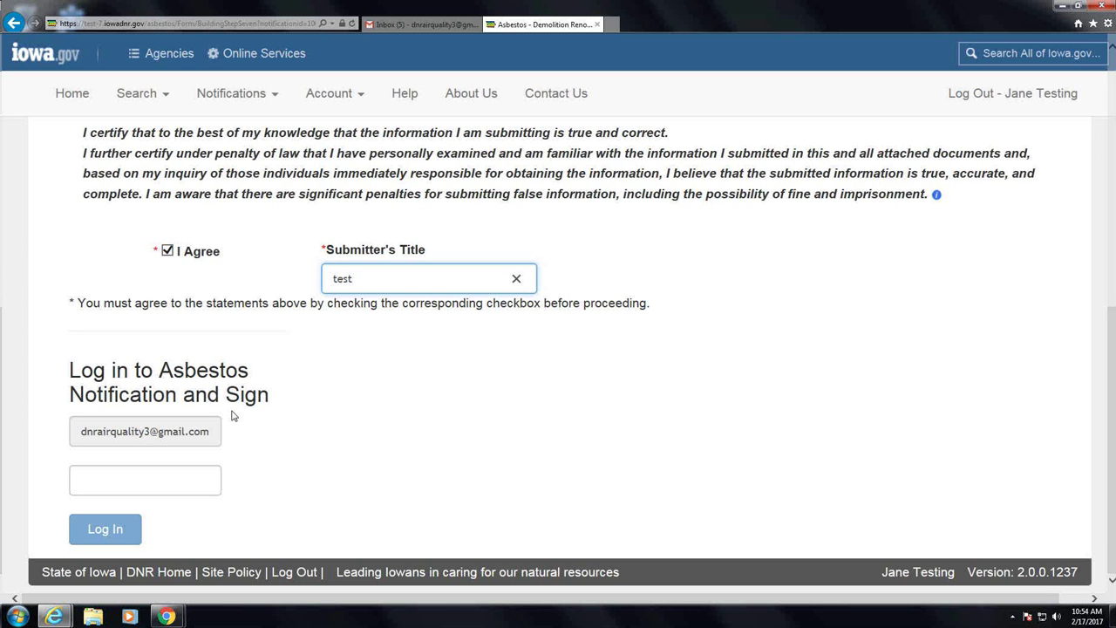
Reauthenticate by logging in with the account password
{"action": "left_click", "coordinate": [173, 488]}
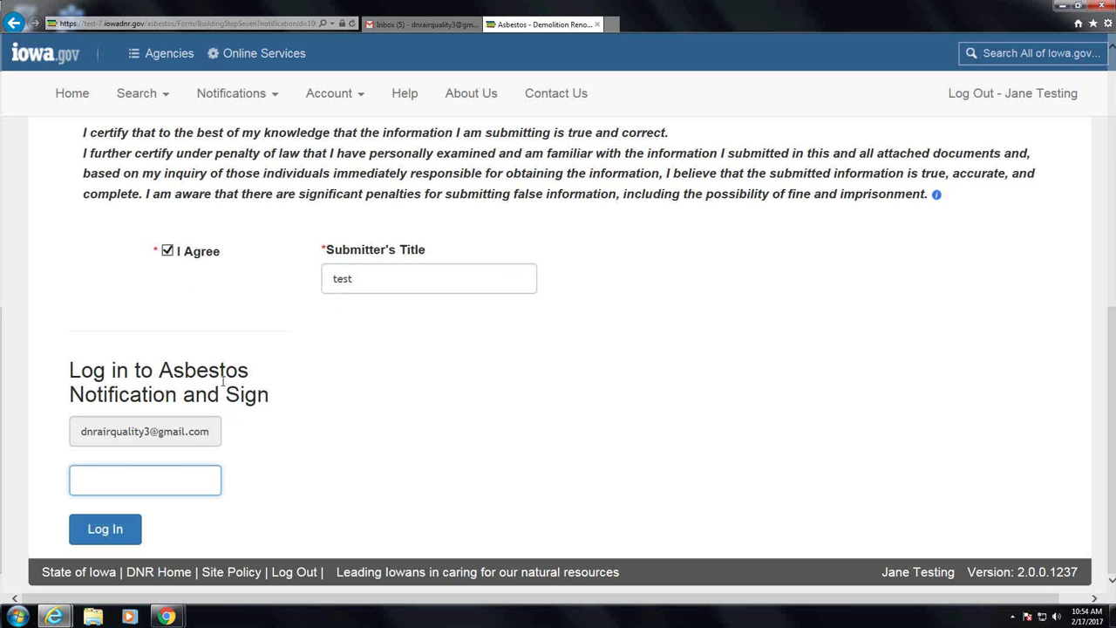
{"action": "type", "text": "••••••••"}
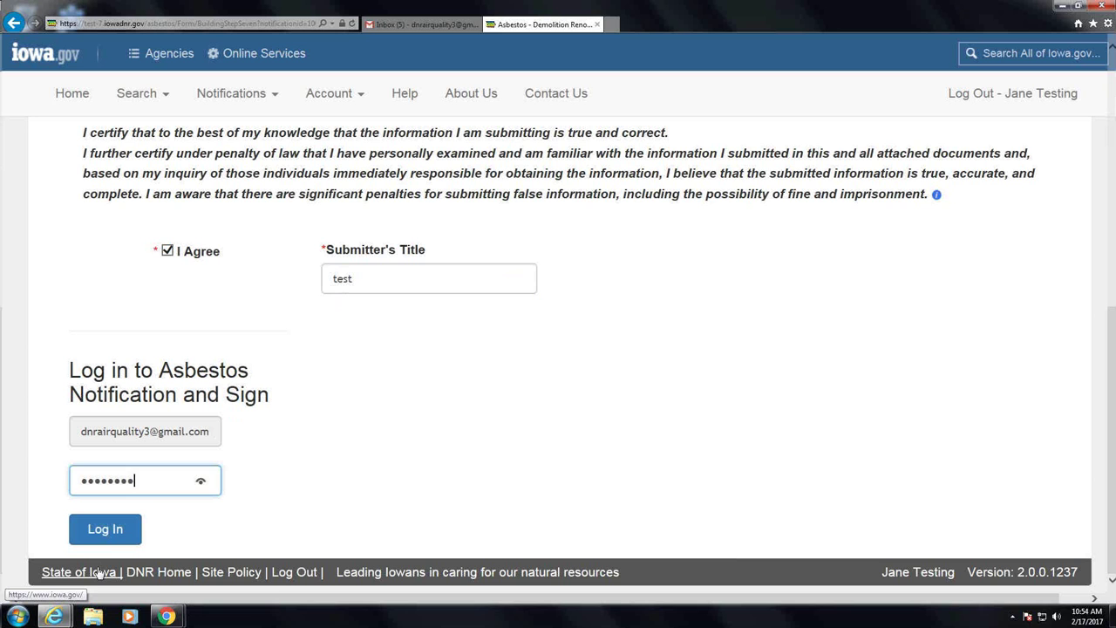
{"action": "left_click", "coordinate": [105, 538]}
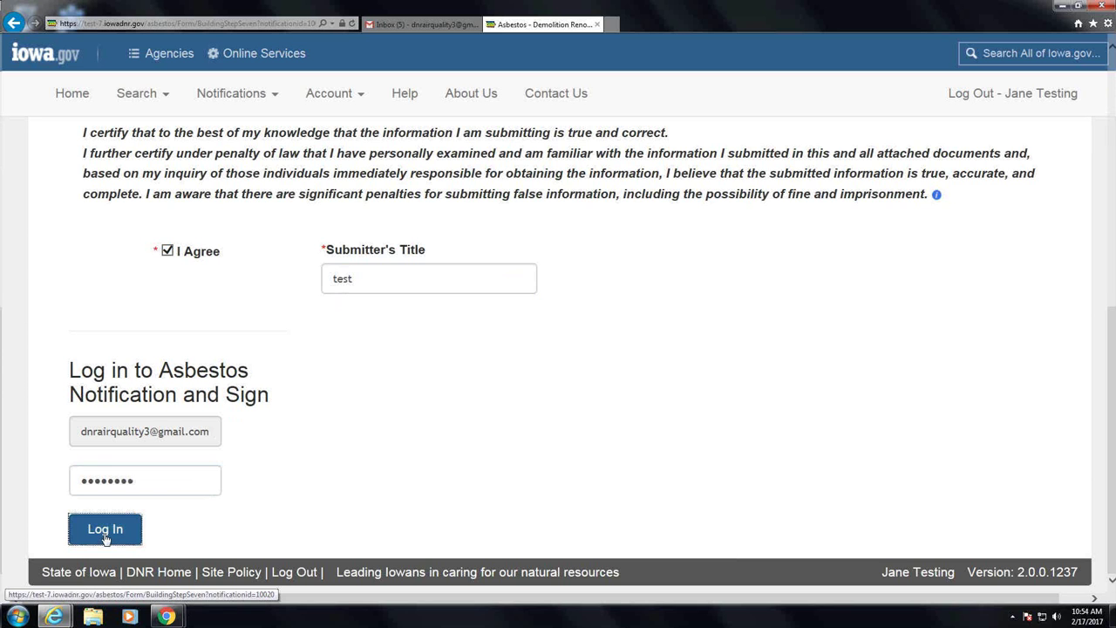
{"action": "left_click", "coordinate": [105, 529]}
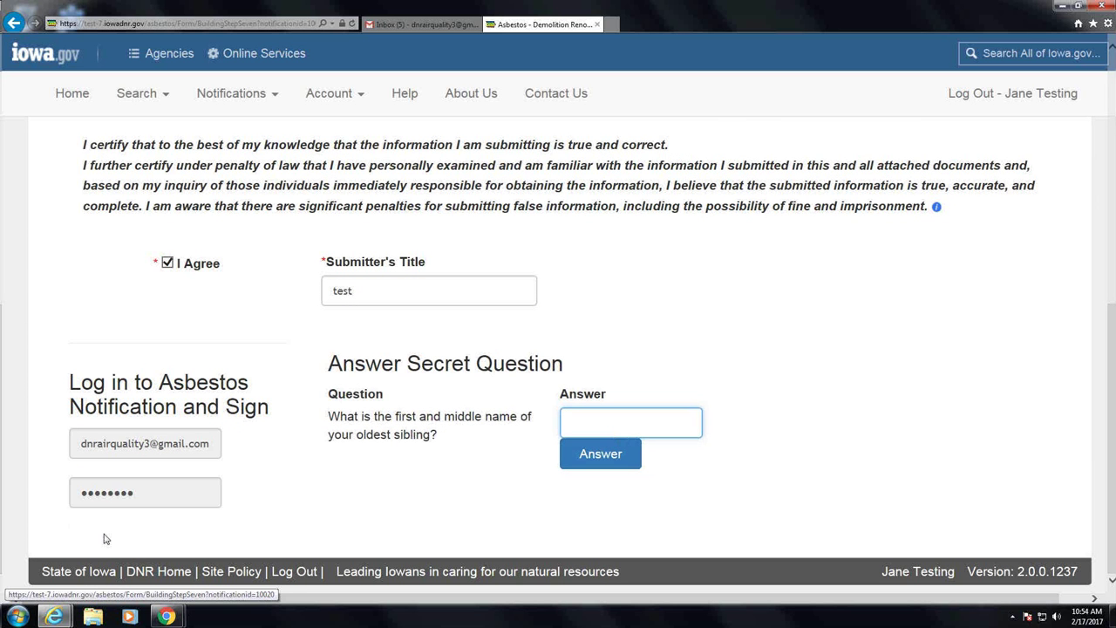
Answer the secret question, correcting the answer after it is rejected
{"action": "type", "text": "te"}
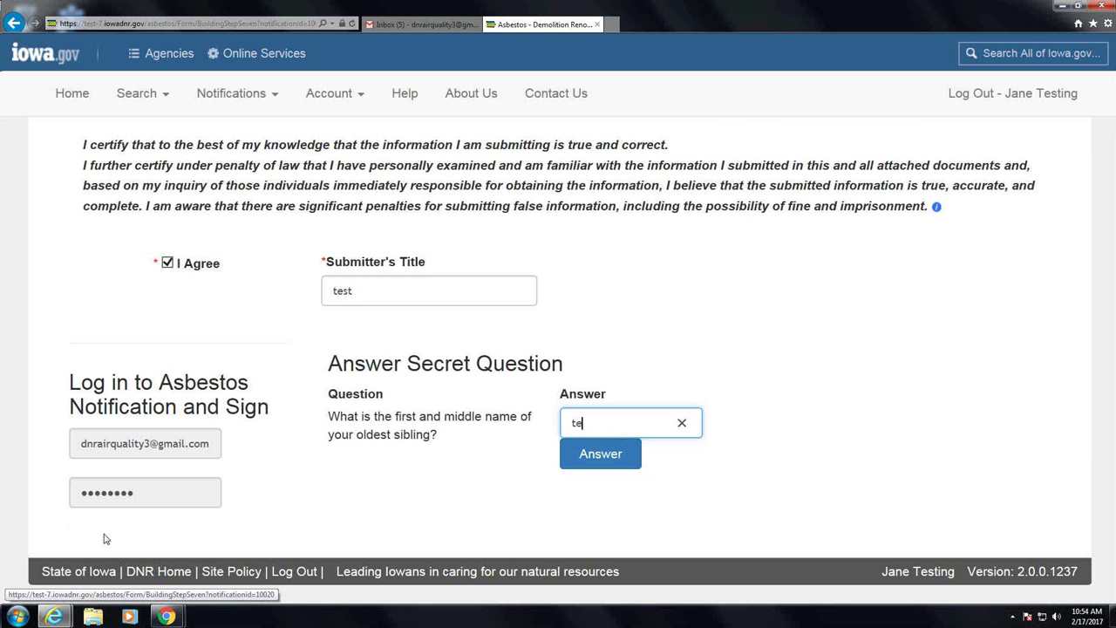
{"action": "type", "text": "st"}
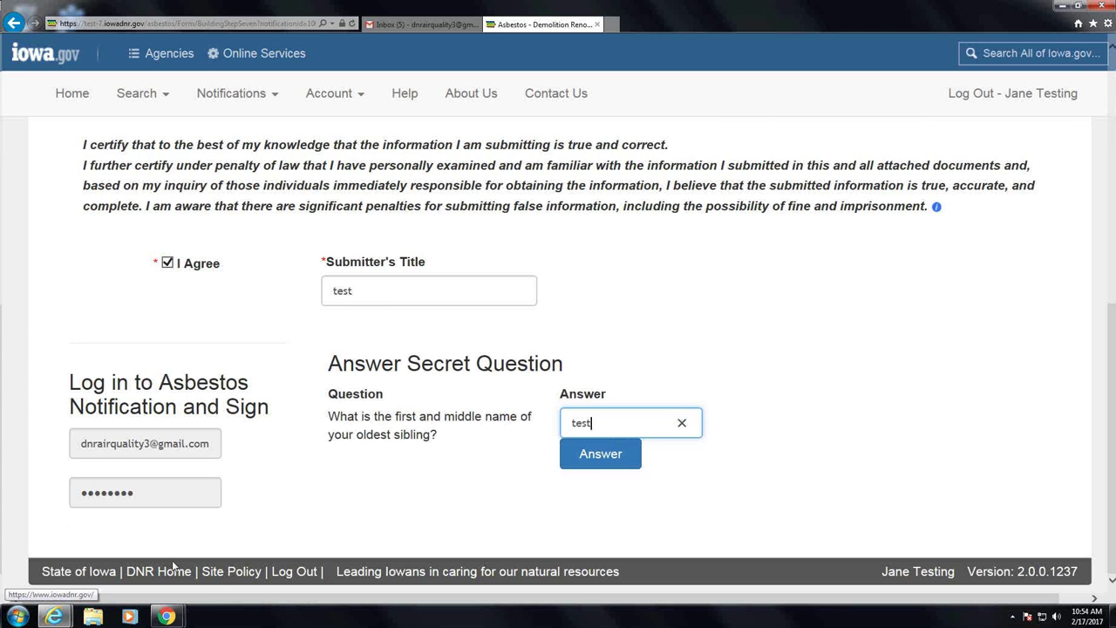
{"action": "left_click", "coordinate": [603, 457]}
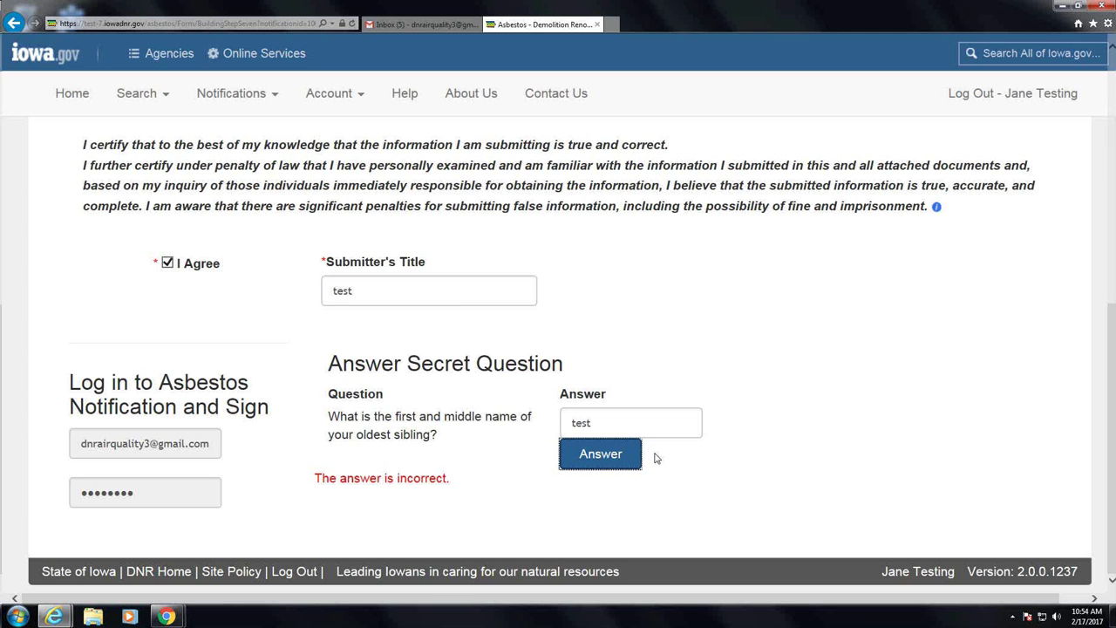
{"action": "left_click", "coordinate": [651, 422]}
{"action": "type", "text": "t"}
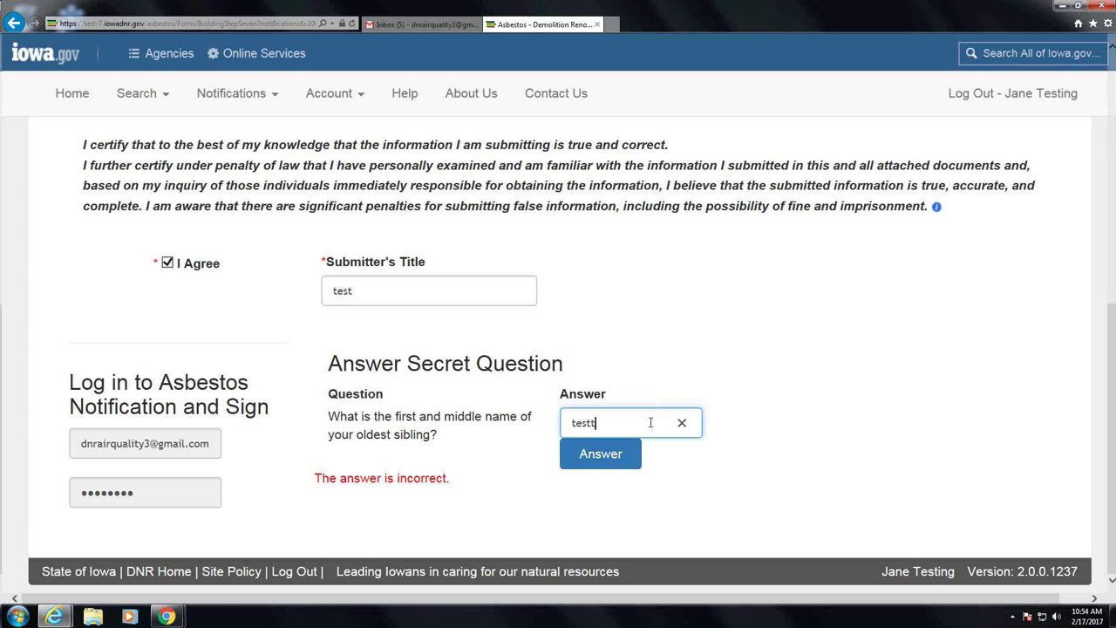
{"action": "type", "text": "est"}
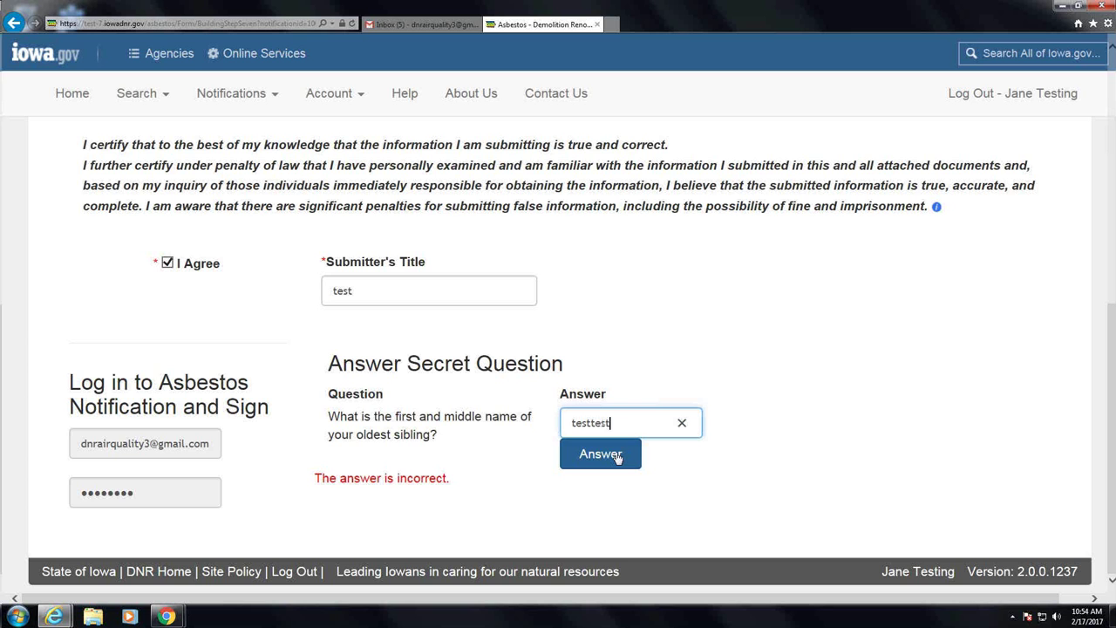
{"action": "key", "text": "BackSpace"}
{"action": "key", "text": "BackSpace"}
{"action": "key", "text": "BackSpace"}
{"action": "key", "text": "BackSpace"}
{"action": "key", "text": "BackSpace"}
{"action": "type", "text": "t test"}
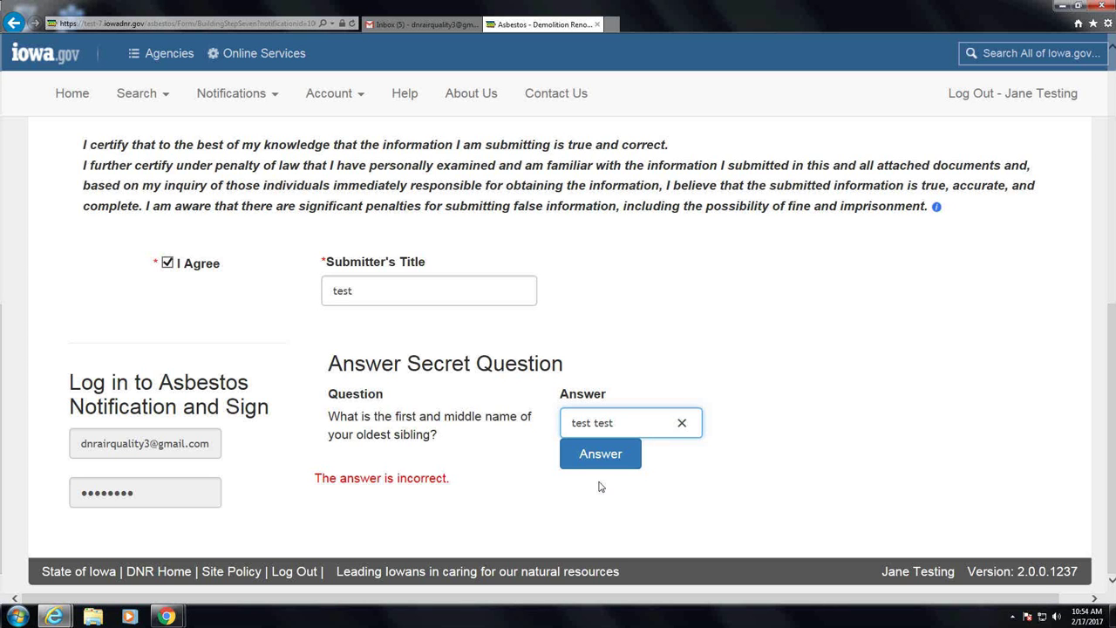
{"action": "left_click", "coordinate": [607, 452]}
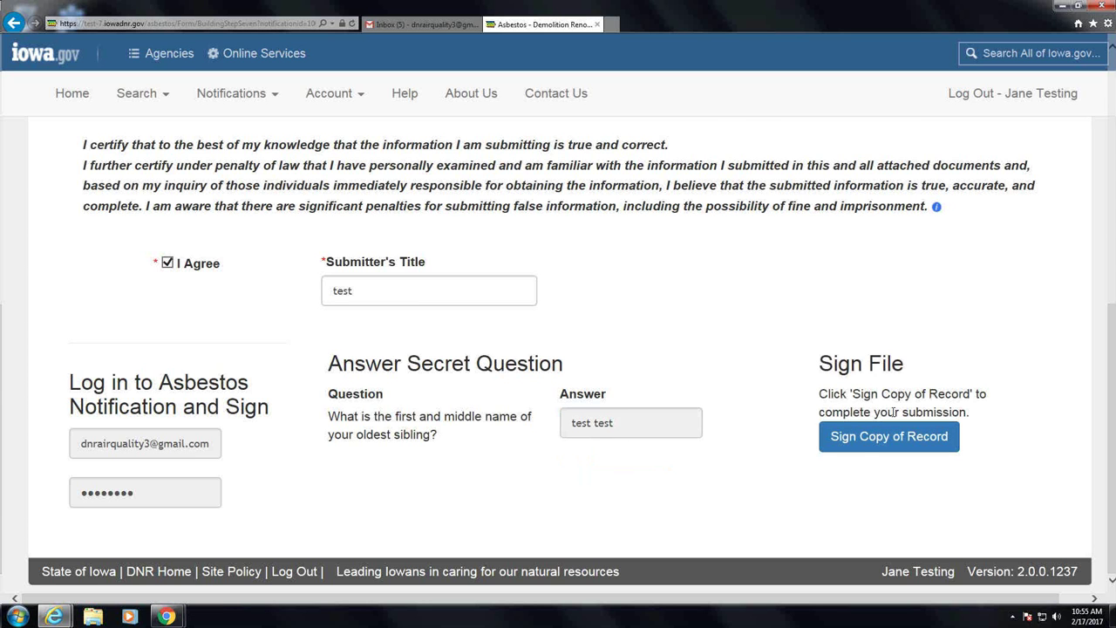
Sign the copy of record, check Gmail for confirmation emails, and return to the Asbestos home page
{"action": "left_click", "coordinate": [918, 437]}
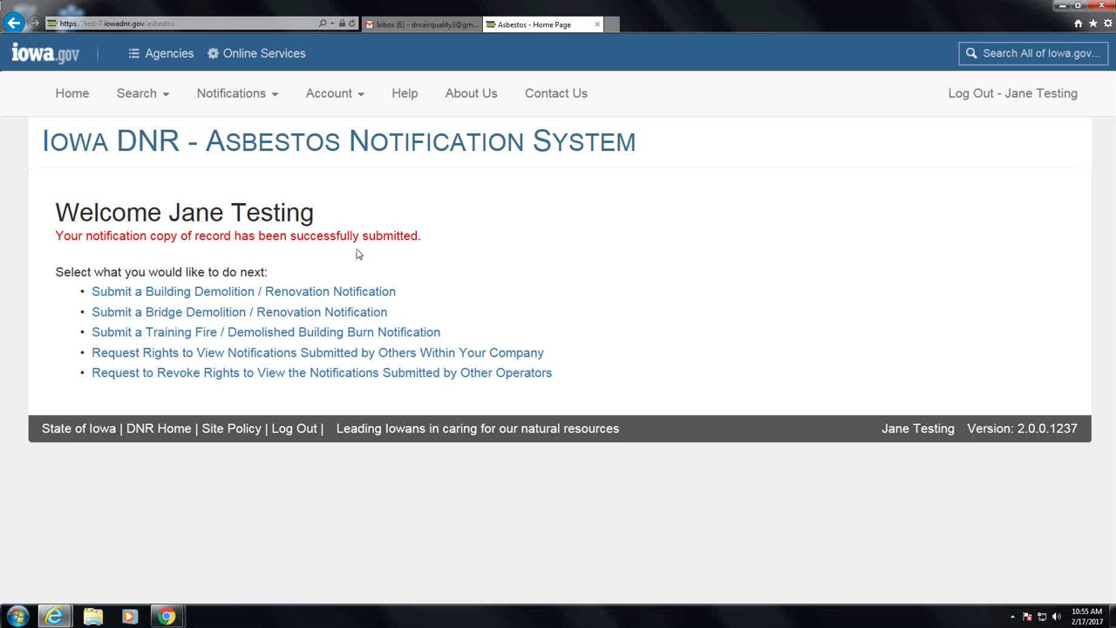
{"action": "left_click", "coordinate": [427, 24]}
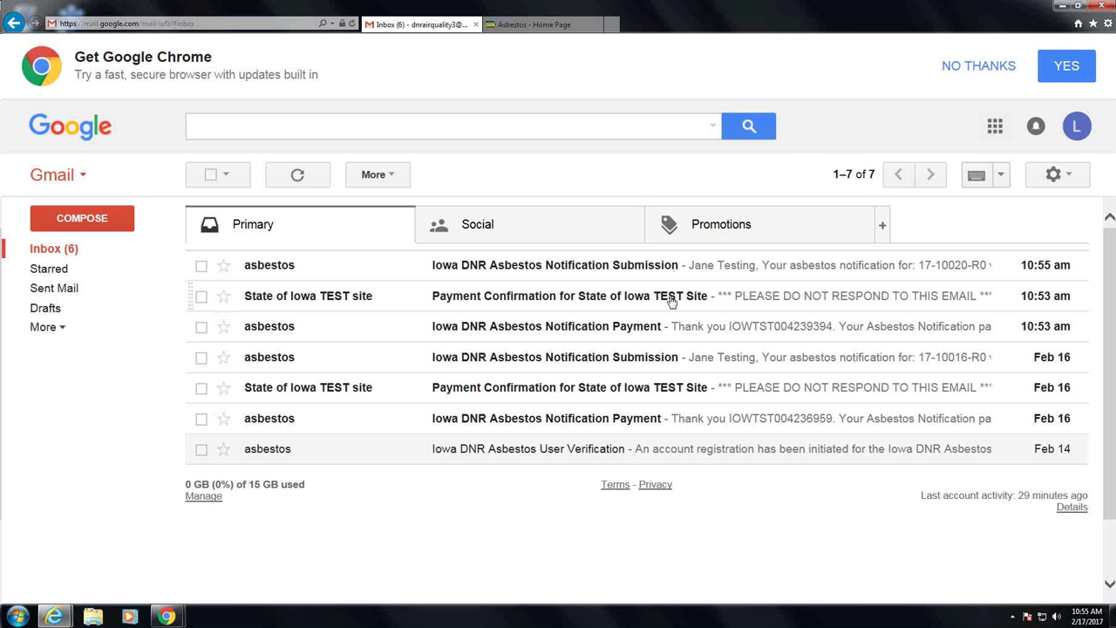
{"action": "left_click", "coordinate": [529, 24]}
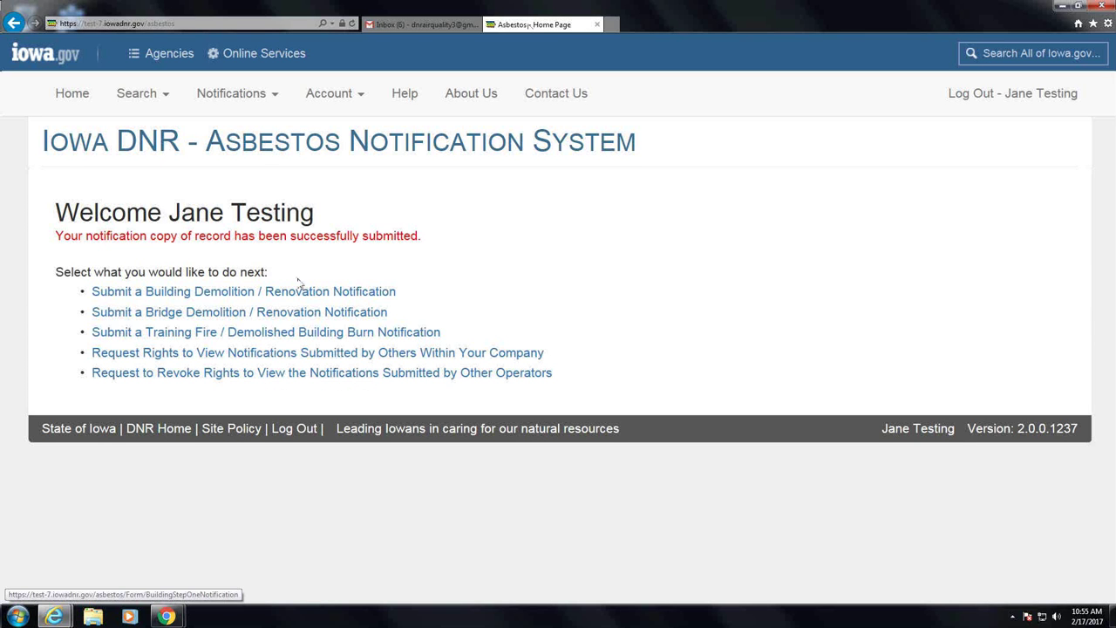